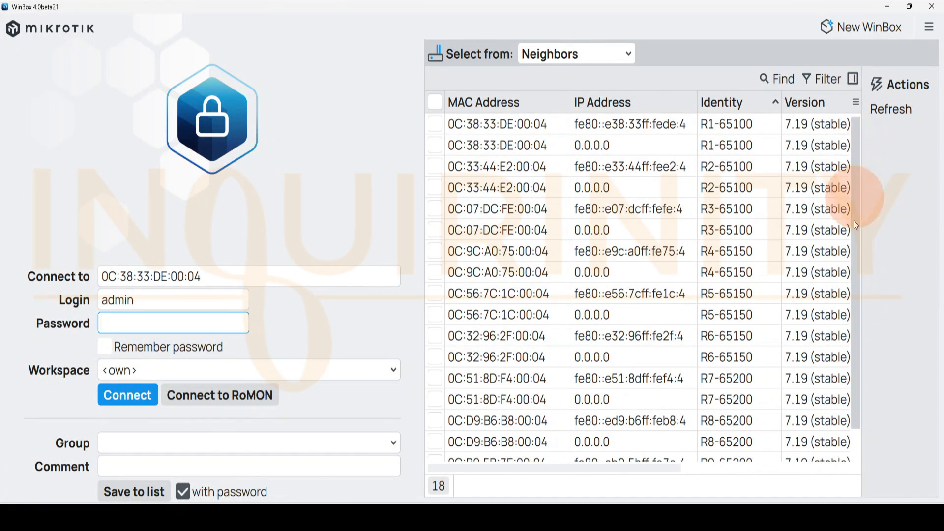
Filter the neighbor list to devices whose identity contains 65100
{"action": "left_click_drag", "start_coordinate": [853, 361], "coordinate": [857, 402]}
{"action": "left_click_drag", "start_coordinate": [857, 163], "coordinate": [825, 79]}
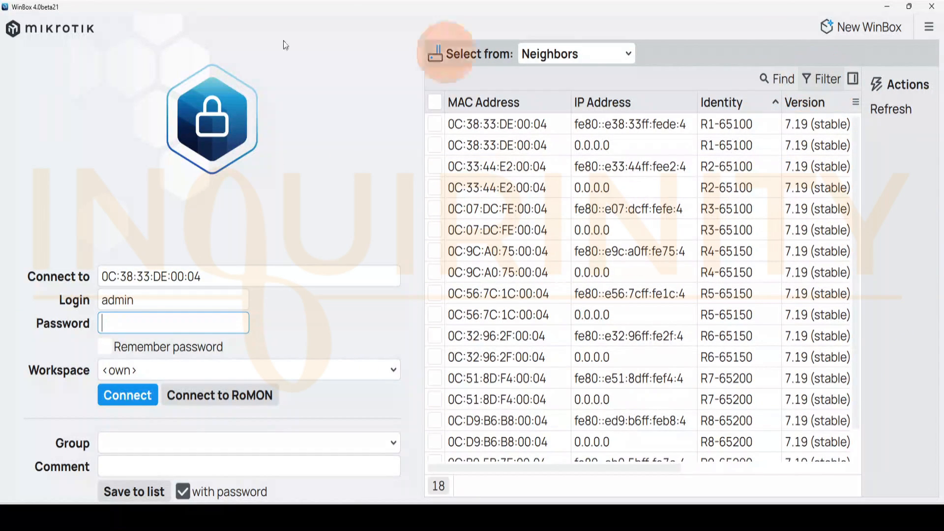
{"action": "left_click", "coordinate": [822, 79]}
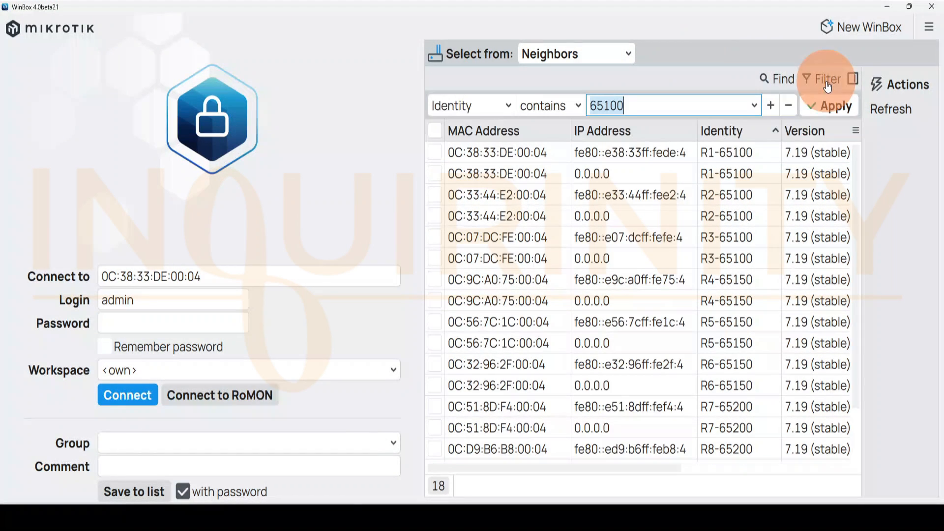
{"action": "left_click", "coordinate": [506, 105]}
{"action": "left_click", "coordinate": [459, 197]}
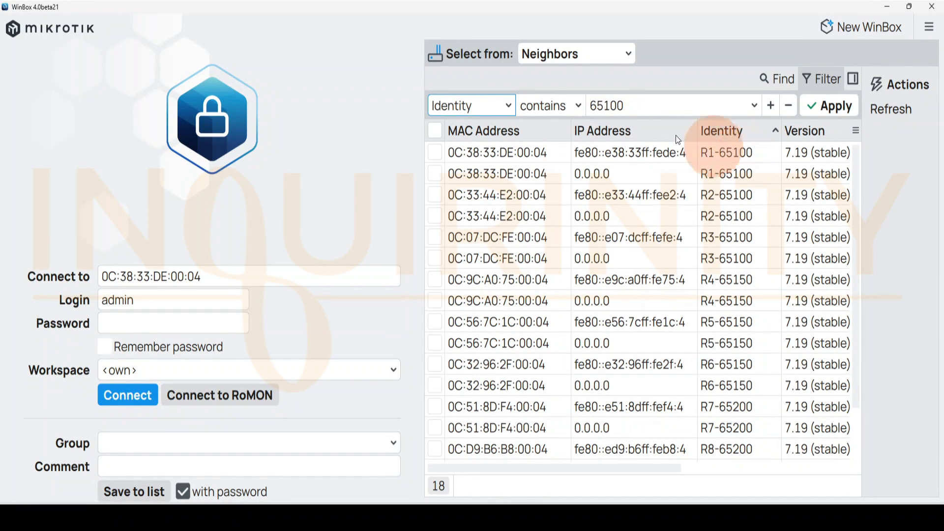
{"action": "left_click", "coordinate": [830, 106]}
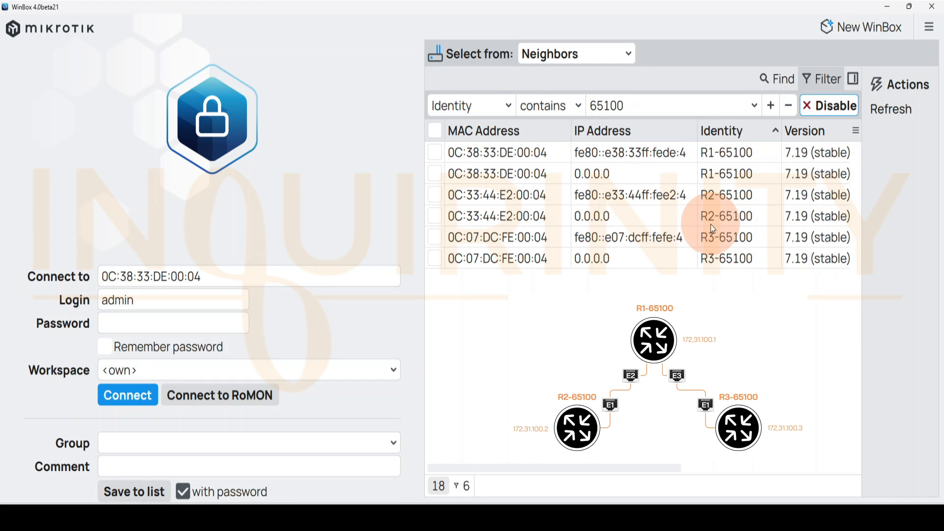
Enter the login password, select the R1-65100 neighbor with IP address 0.0.0.0, and connect to it
{"action": "left_click", "coordinate": [118, 322]}
{"action": "type", "text": "••"}
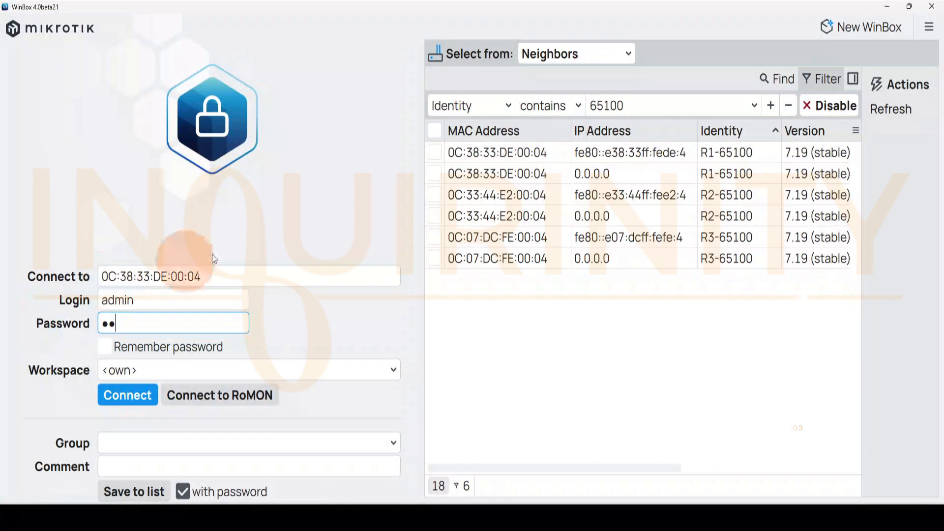
{"action": "left_click", "coordinate": [435, 174]}
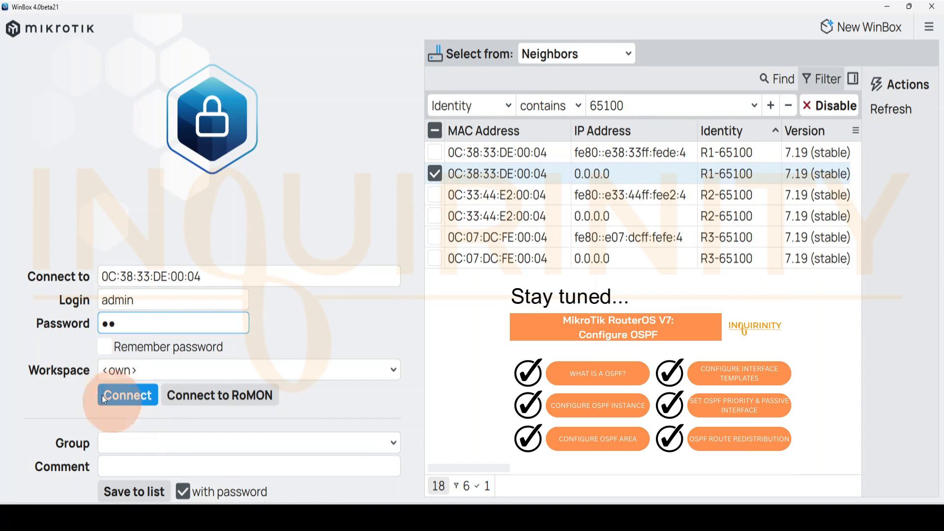
{"action": "left_click", "coordinate": [129, 396]}
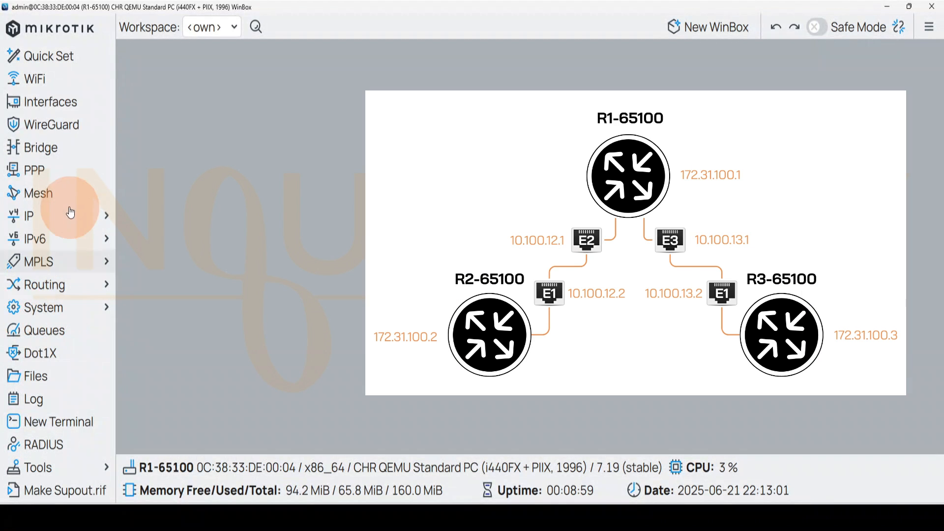
Check the IPv4 addresses assigned to R1's interfaces and open the routing Router ID settings
{"action": "left_click", "coordinate": [35, 216]}
{"action": "left_click", "coordinate": [145, 233]}
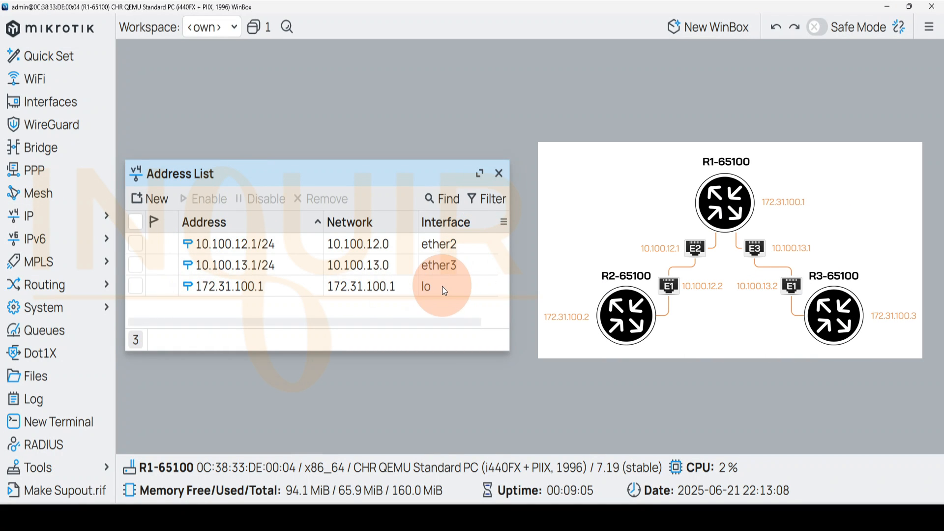
{"action": "left_click", "coordinate": [498, 173]}
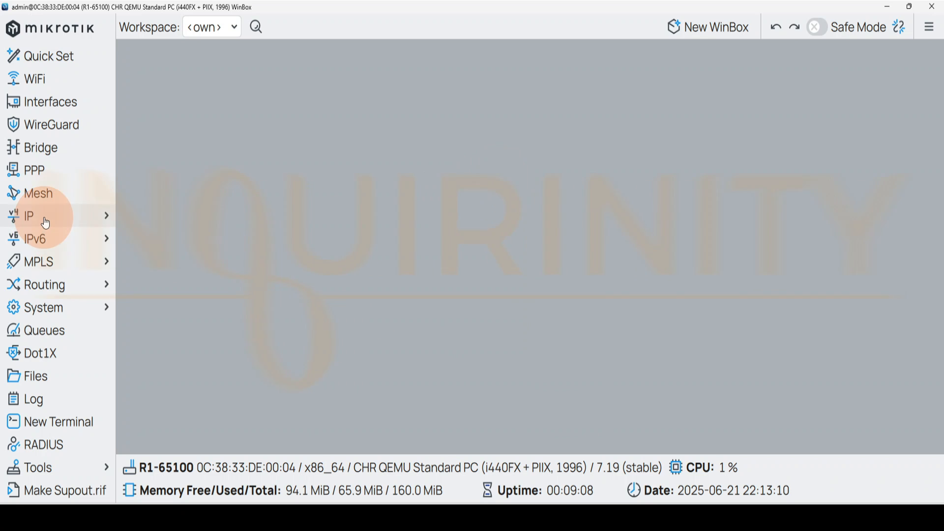
{"action": "left_click", "coordinate": [47, 295]}
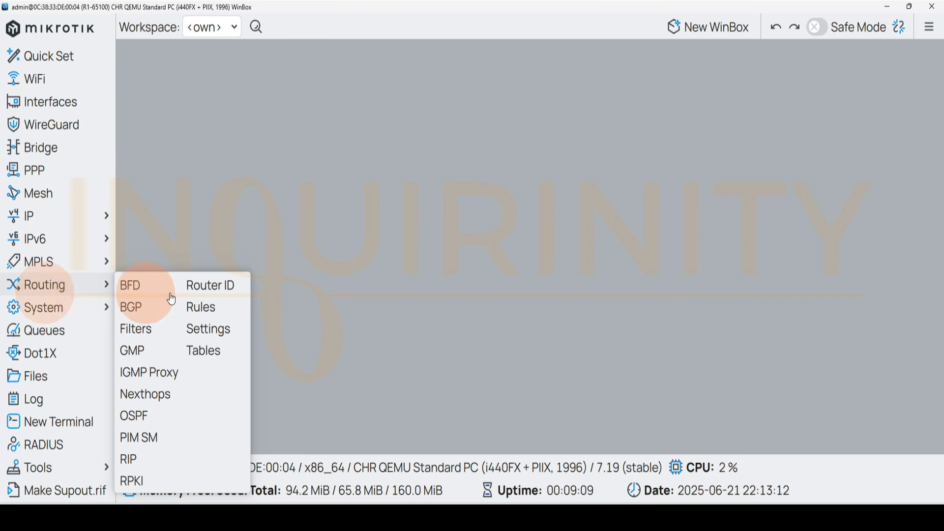
{"action": "left_click", "coordinate": [200, 288]}
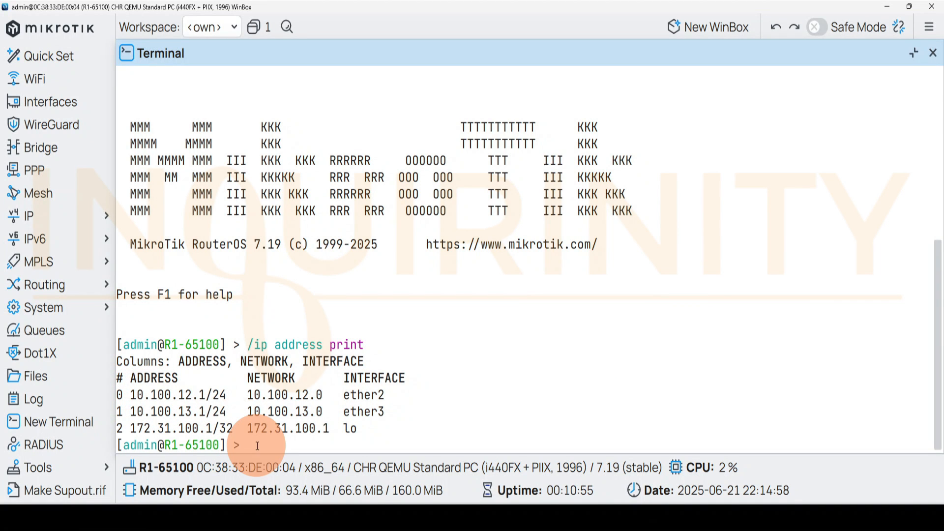
Ping the directly connected addresses 10.100.12.2 and 10.100.13.3 from R1's terminal
{"action": "type", "text": "ping 10"}
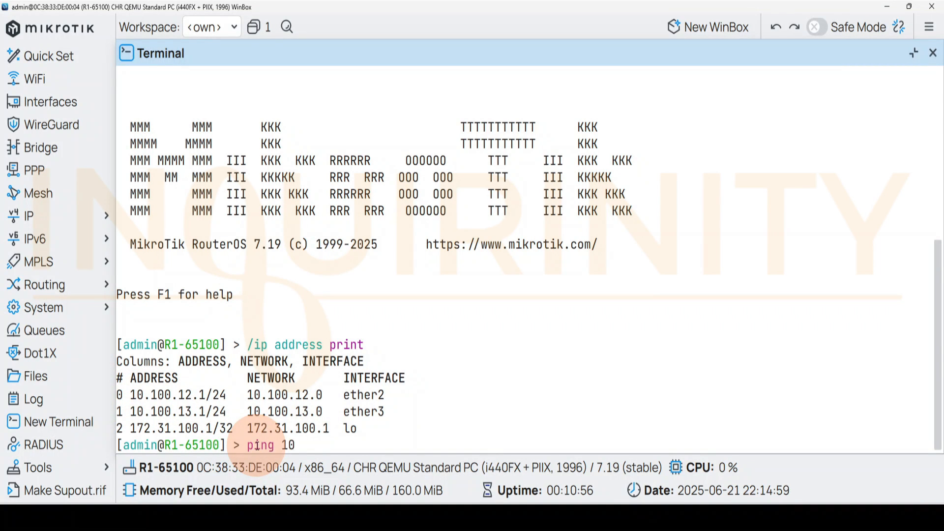
{"action": "type", "text": ".100.12.2"}
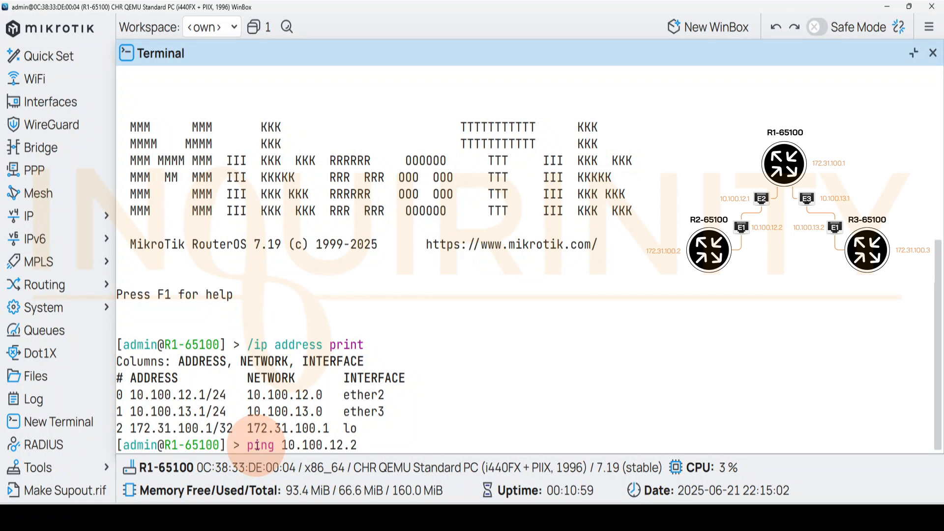
{"action": "key", "text": "Return"}
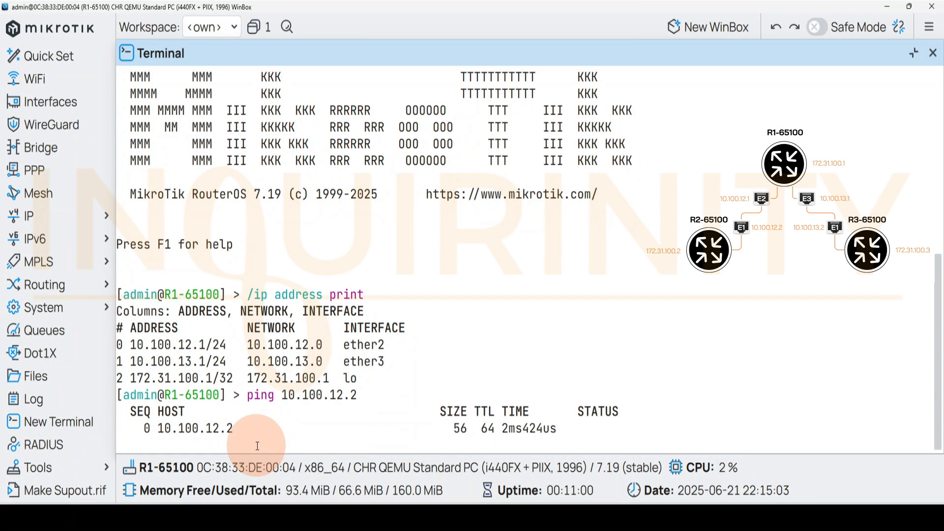
{"action": "key", "text": "ctrl+c"}
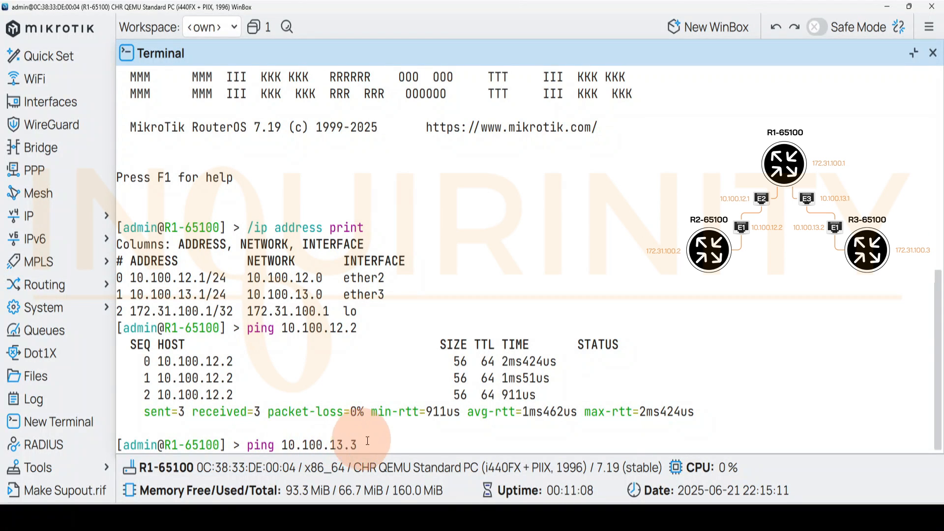
{"action": "key", "text": "Return"}
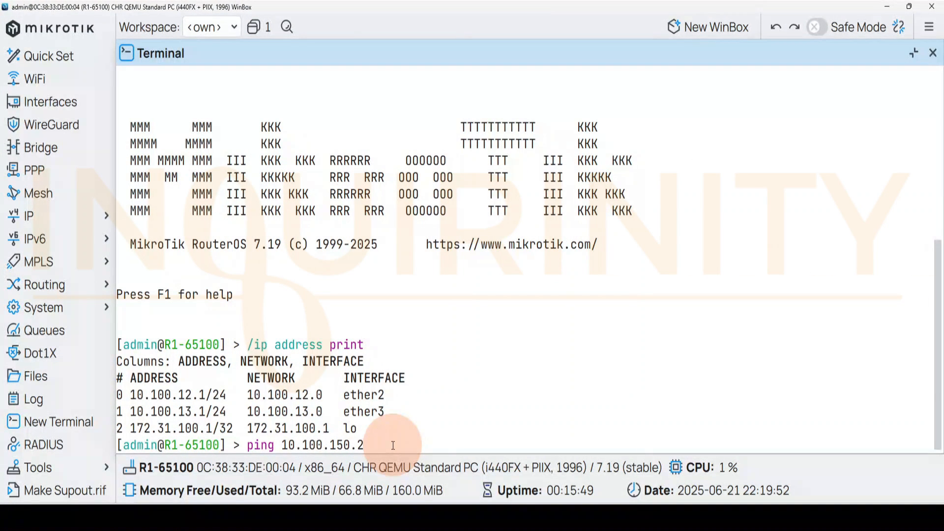
Test reachability of 10.100.150.2 and R2's loopback 172.31.100.2 by pinging them from R1's terminal
{"action": "key", "text": "Return"}
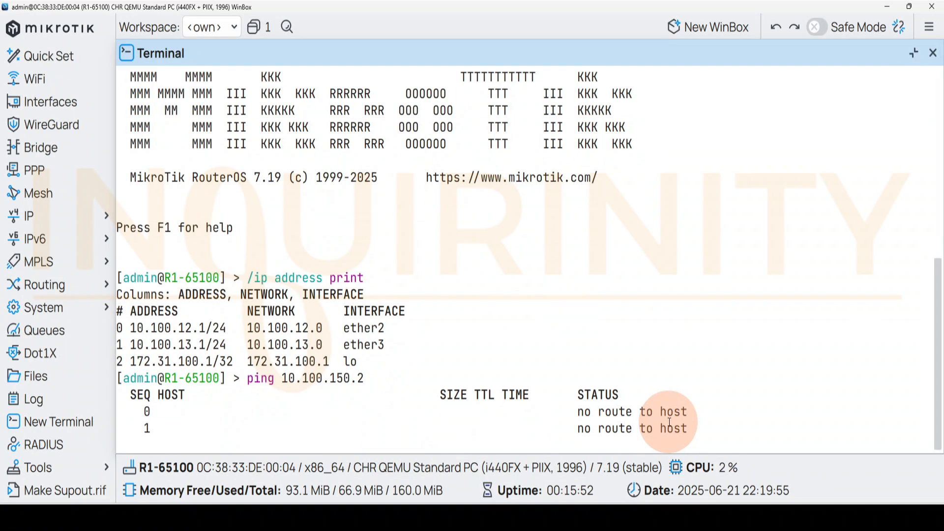
{"action": "key", "text": "ctrl+c"}
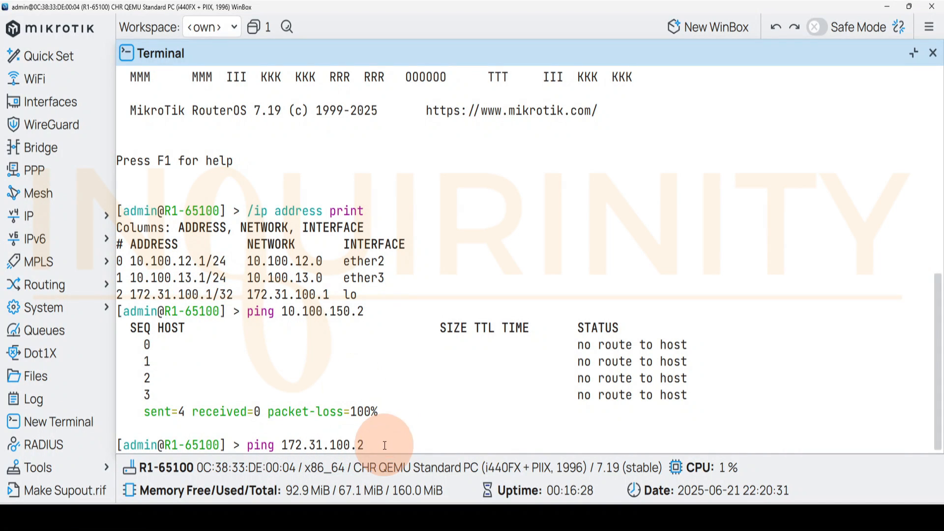
{"action": "key", "text": "Return"}
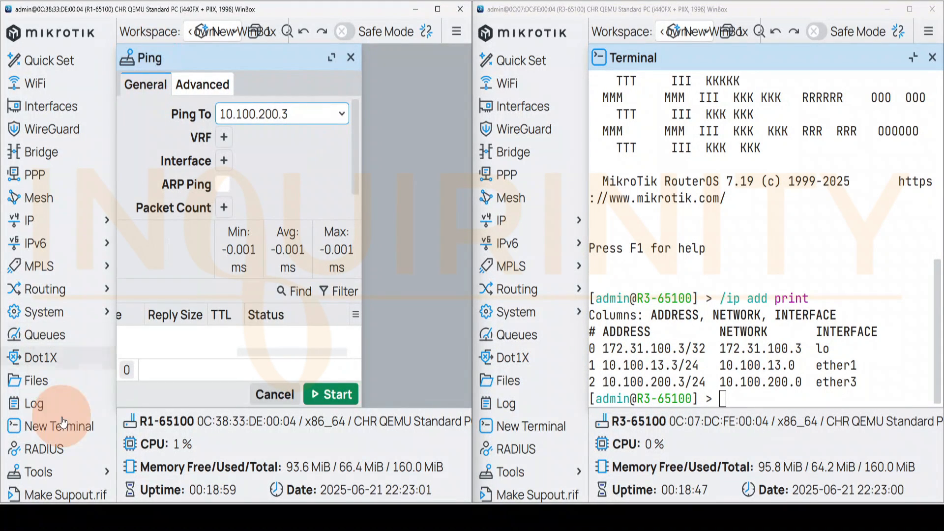
Run the Ping tool on R1 against 10.100.200.3 and R3's loopback 172.31.100.3
{"action": "left_click", "coordinate": [340, 399]}
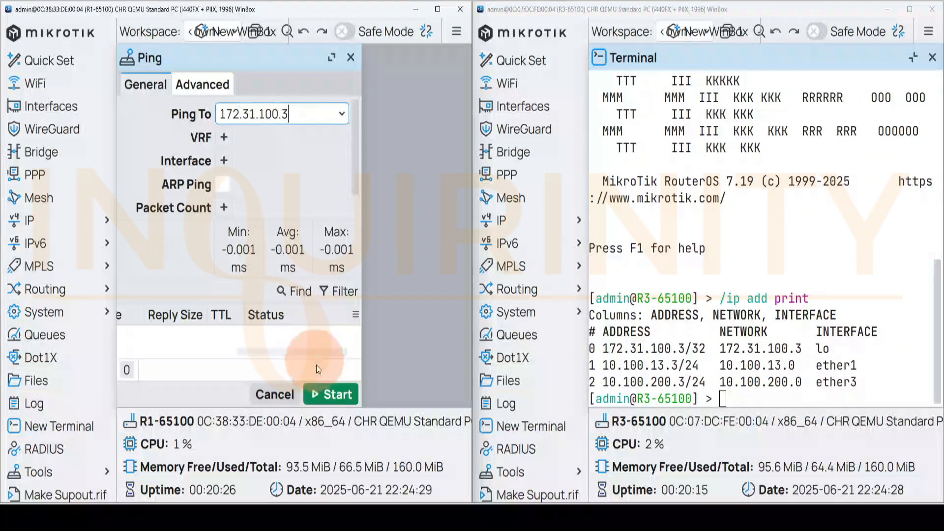
{"action": "left_click", "coordinate": [326, 397]}
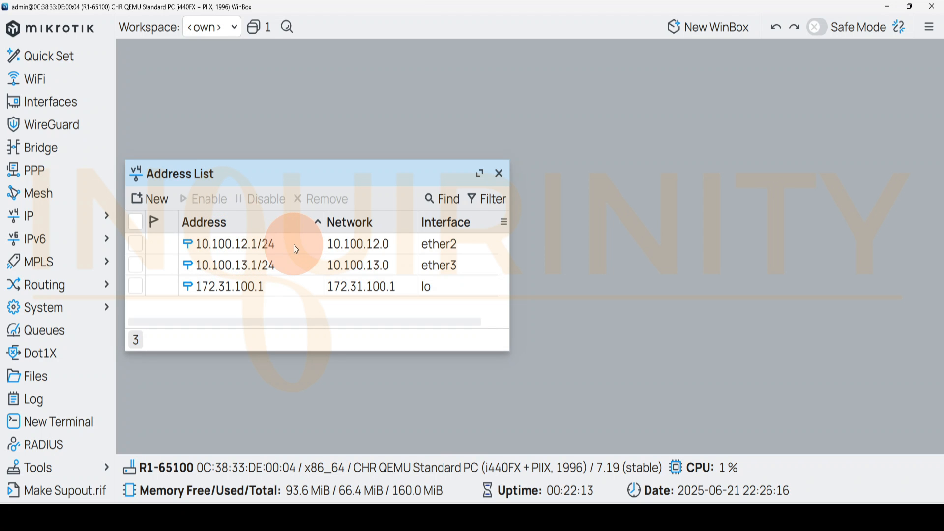
Open R1's IPv4 route list and examine its routes
{"action": "left_click", "coordinate": [51, 217]}
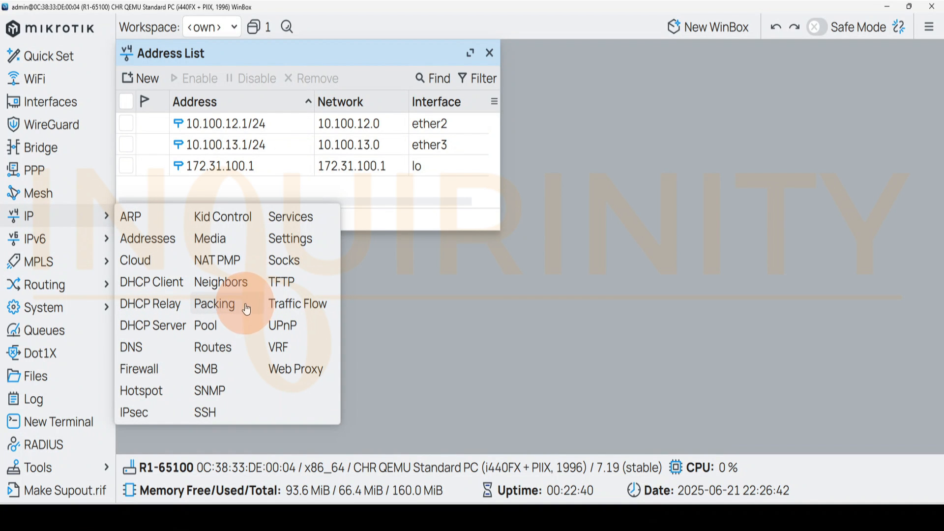
{"action": "left_click", "coordinate": [218, 346]}
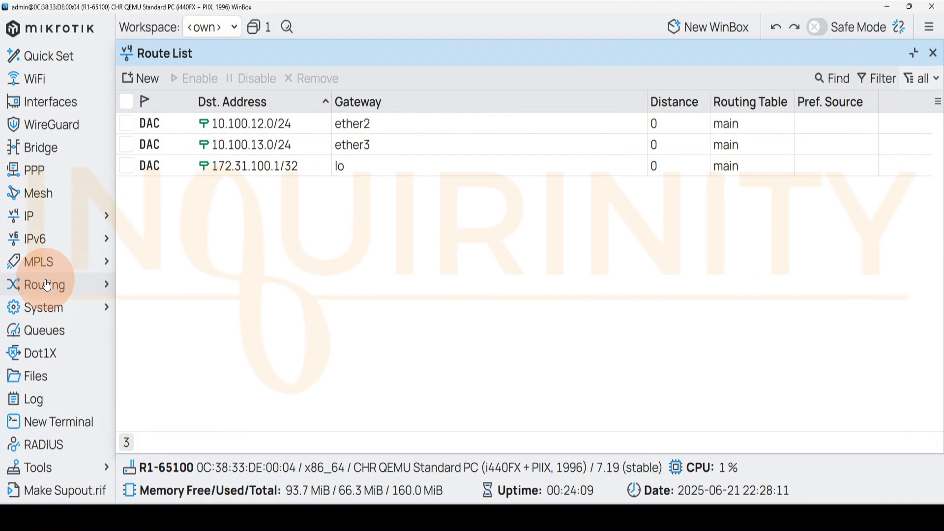
{"action": "left_click", "coordinate": [49, 223]}
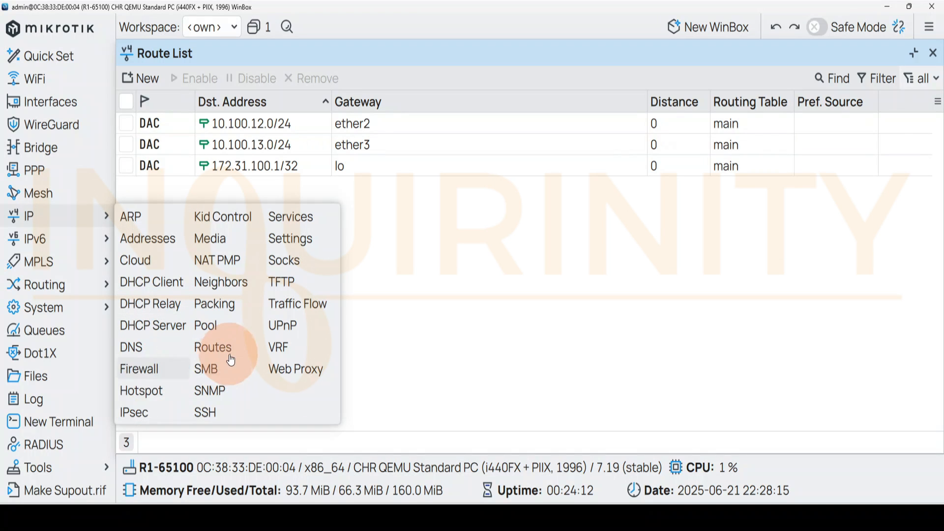
{"action": "left_click", "coordinate": [202, 54]}
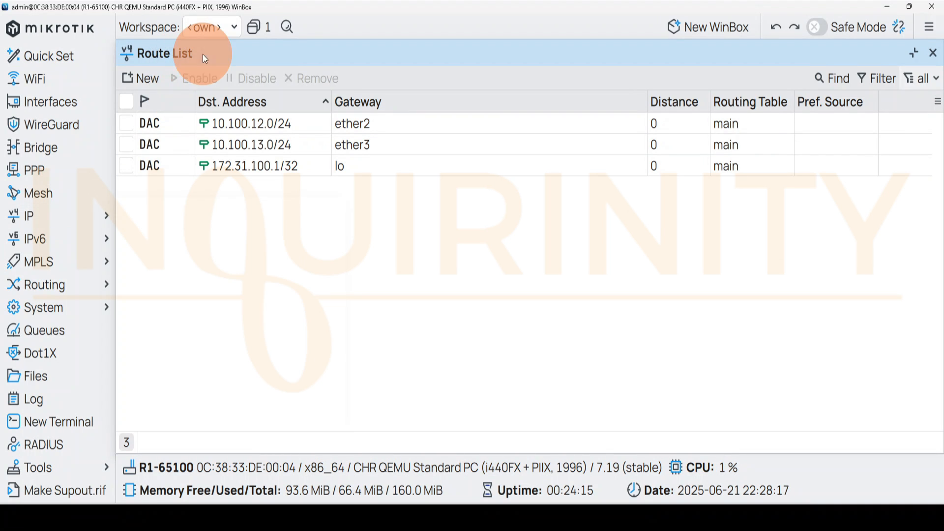
View the destination and gateway fields of a blank route entry, and close it and the route list without saving
{"action": "left_click", "coordinate": [147, 85]}
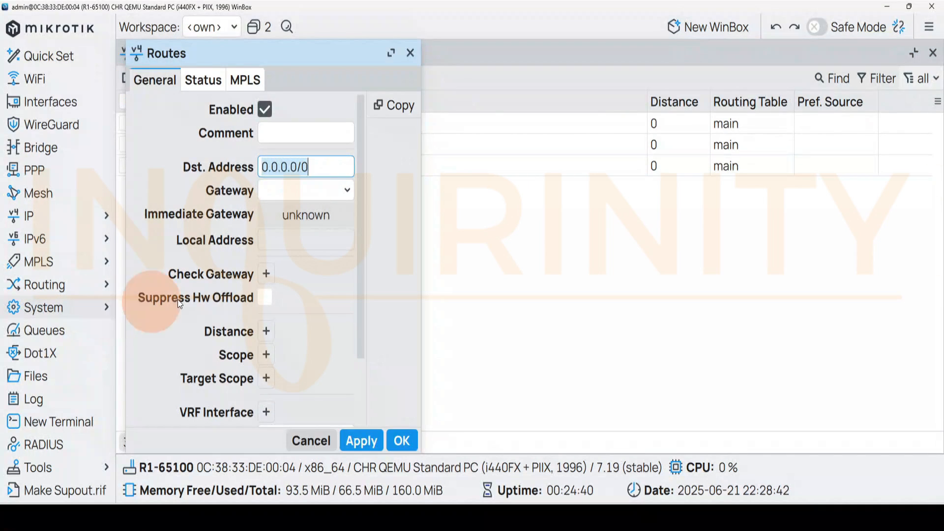
{"action": "left_click", "coordinate": [337, 175]}
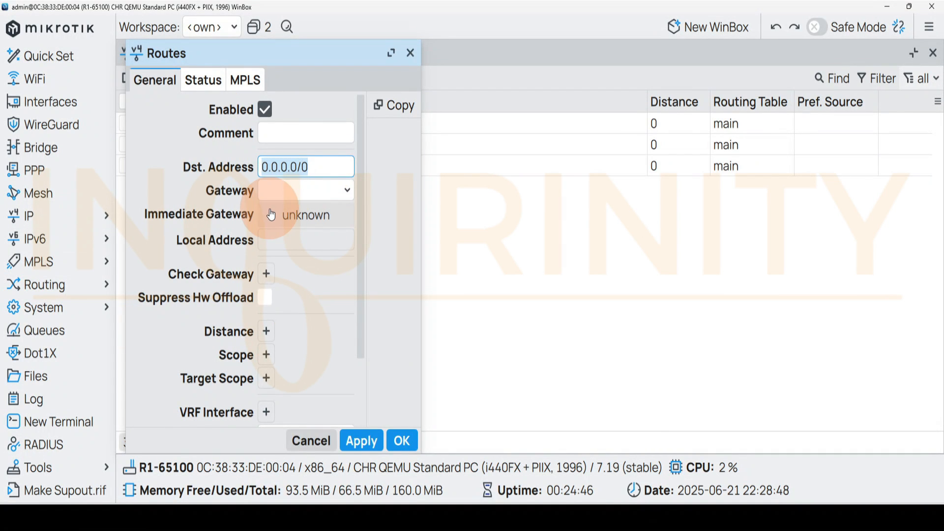
{"action": "left_click", "coordinate": [409, 54]}
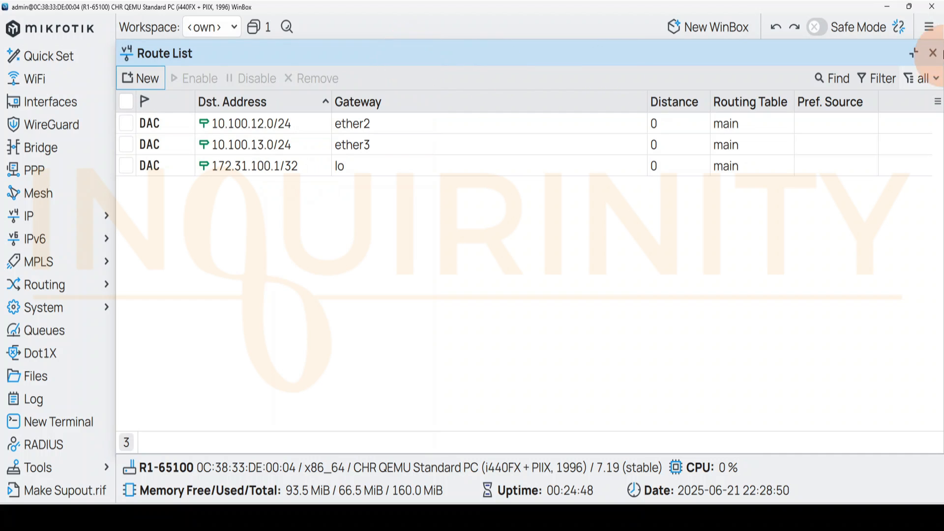
{"action": "left_click", "coordinate": [931, 52]}
Open the OSPF routing configuration and start a new OSPF instance
{"action": "left_click", "coordinate": [49, 284]}
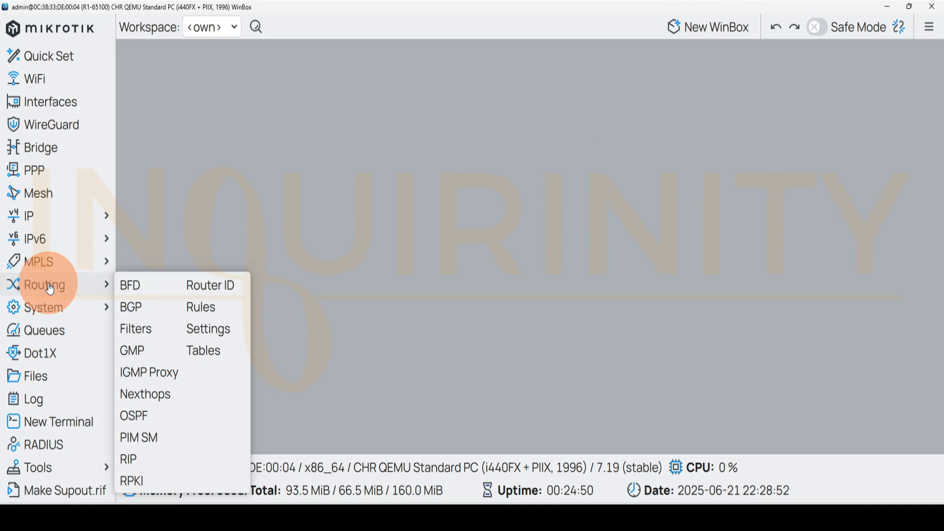
{"action": "left_click", "coordinate": [133, 415]}
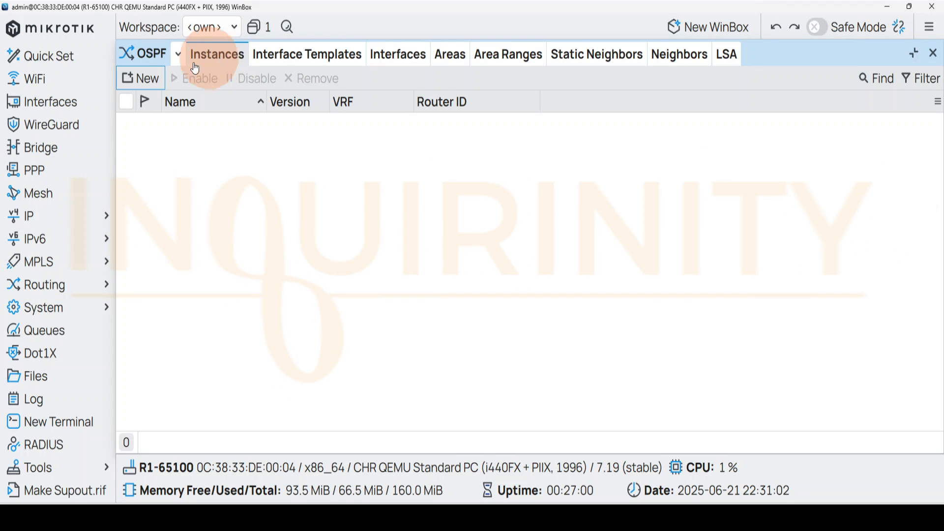
{"action": "left_click", "coordinate": [144, 79]}
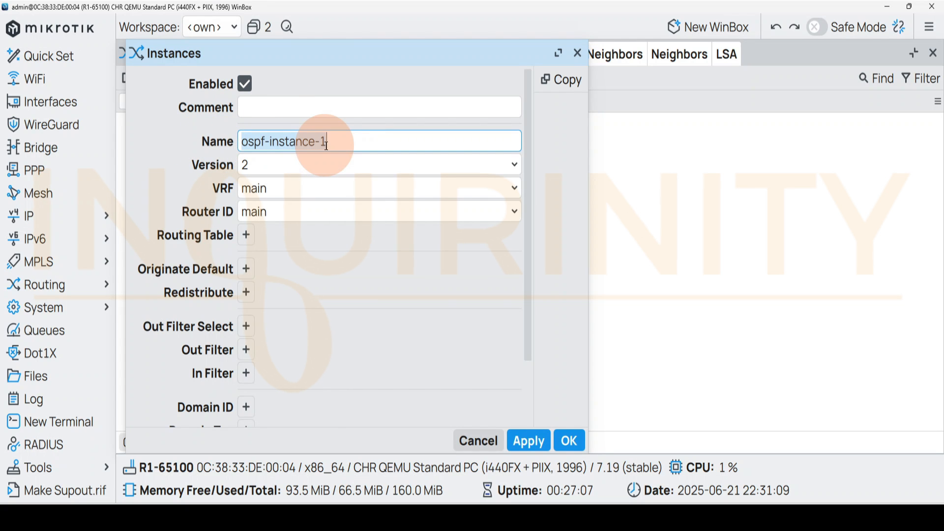
Save the new instance ospf-instance-1 as disabled, using OSPF version 2 with main as the VRF and router ID
{"action": "left_click", "coordinate": [292, 167]}
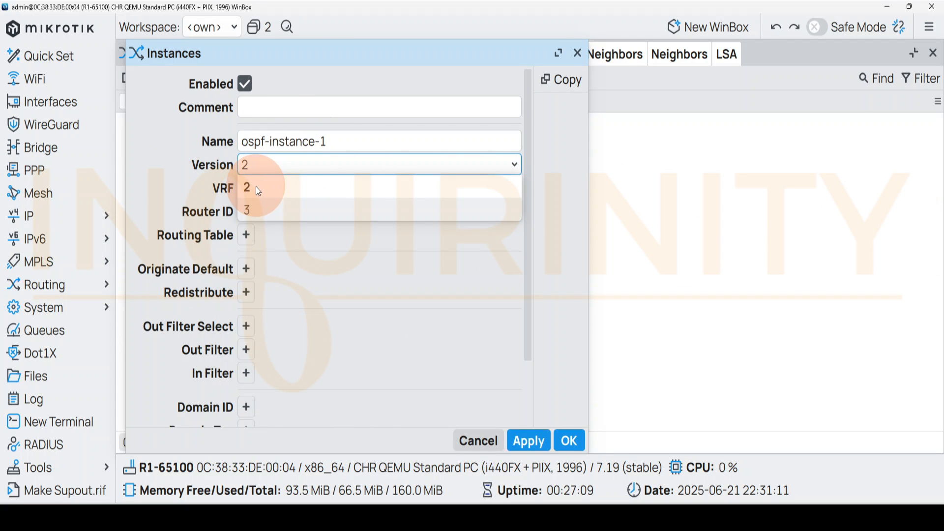
{"action": "left_click", "coordinate": [158, 166]}
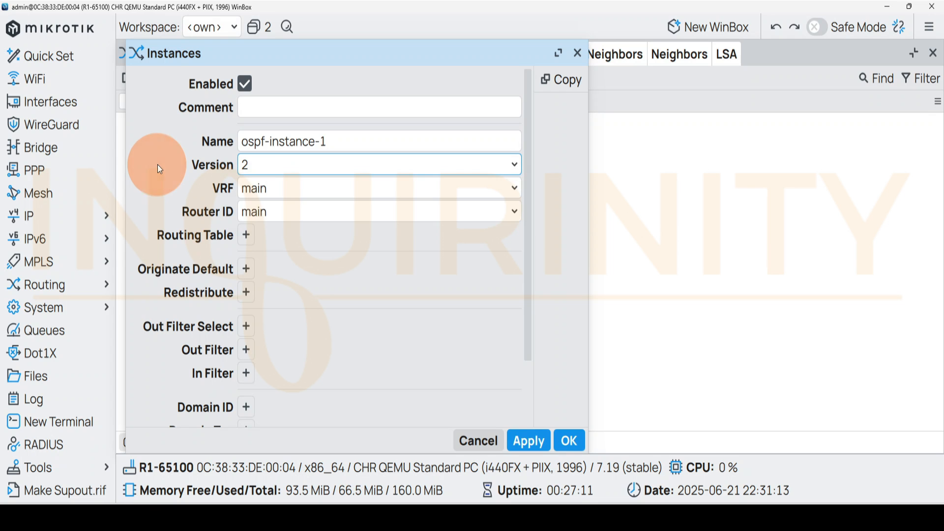
{"action": "left_click", "coordinate": [320, 215]}
{"action": "left_click", "coordinate": [155, 197]}
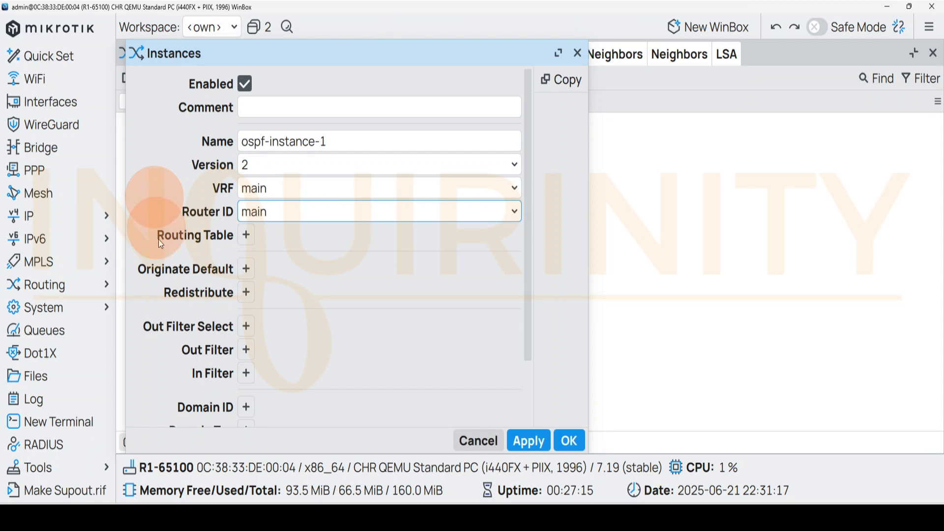
{"action": "left_click", "coordinate": [533, 387]}
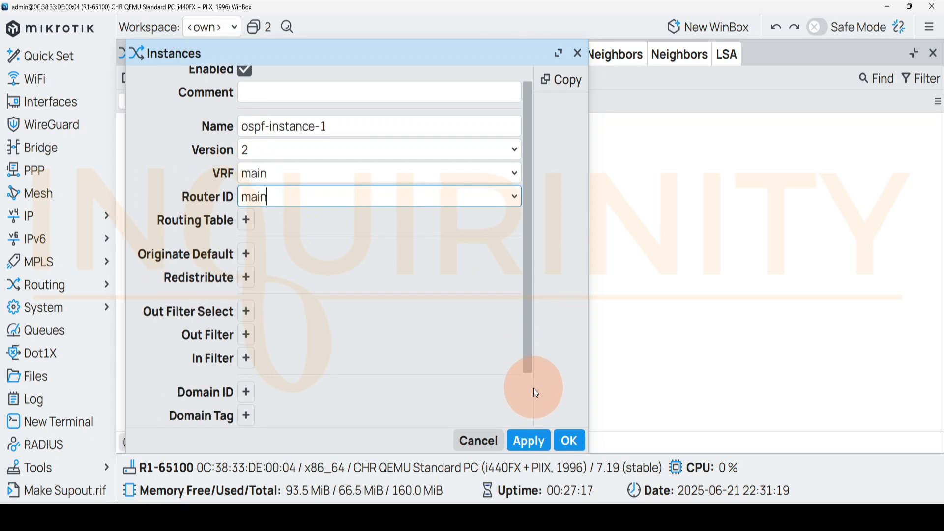
{"action": "left_click_drag", "start_coordinate": [536, 393], "coordinate": [530, 116]}
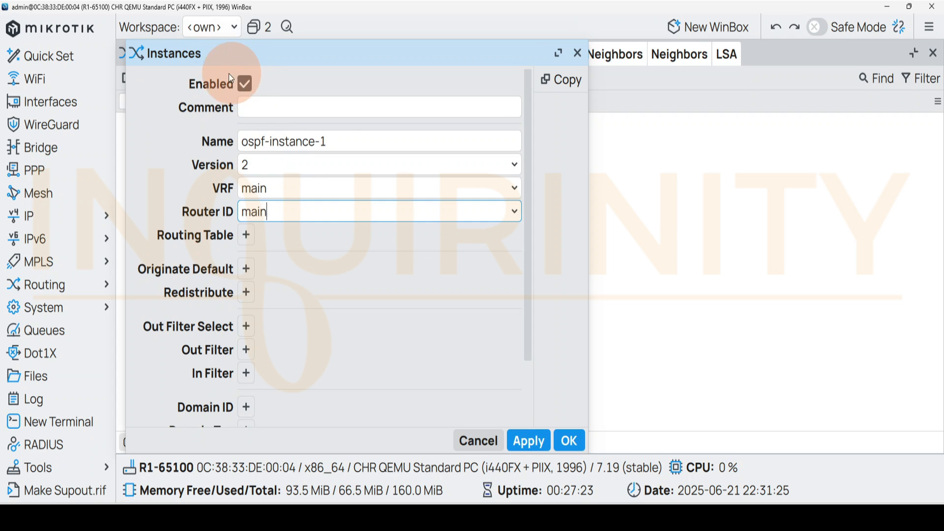
{"action": "left_click", "coordinate": [243, 86]}
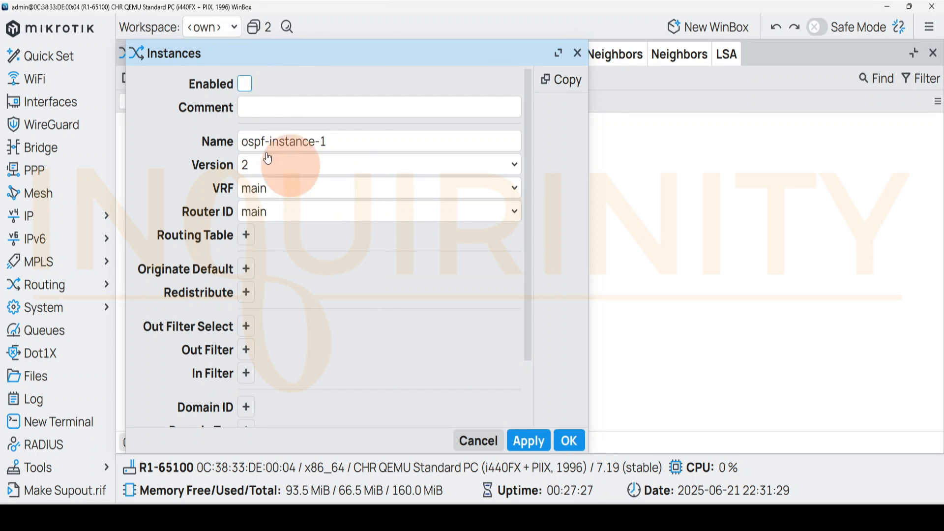
{"action": "left_click", "coordinate": [569, 441]}
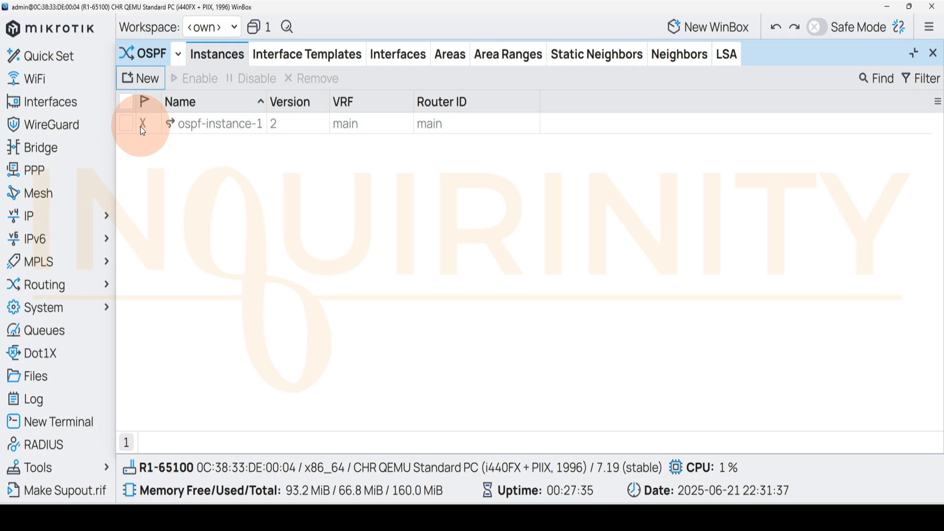
Create the OSPF area ospf-area-1 for the instance, with area ID 0.0.0.0 and type default
{"action": "left_click", "coordinate": [441, 56]}
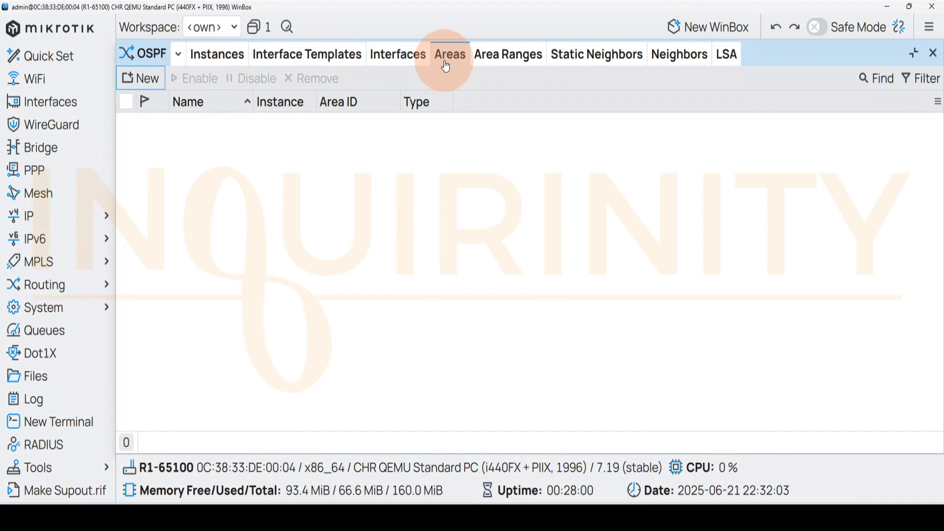
{"action": "left_click", "coordinate": [140, 78]}
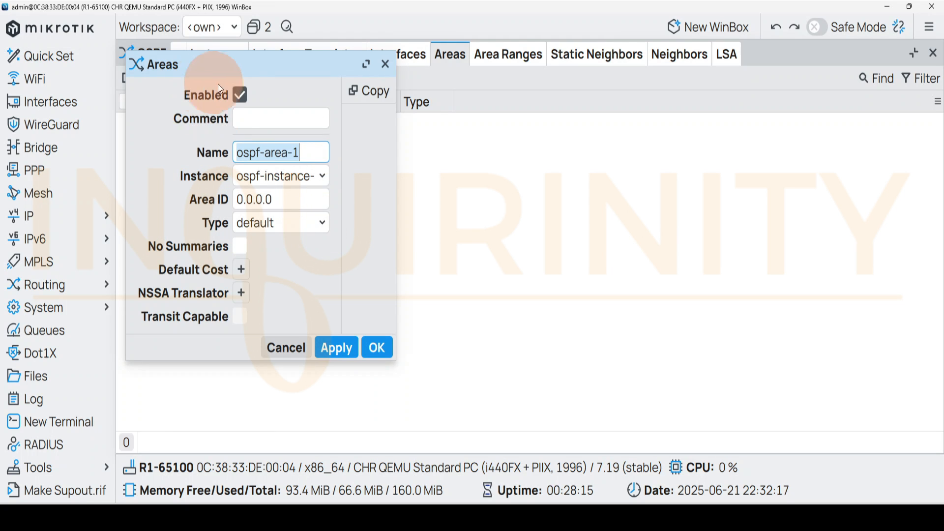
{"action": "left_click", "coordinate": [376, 349]}
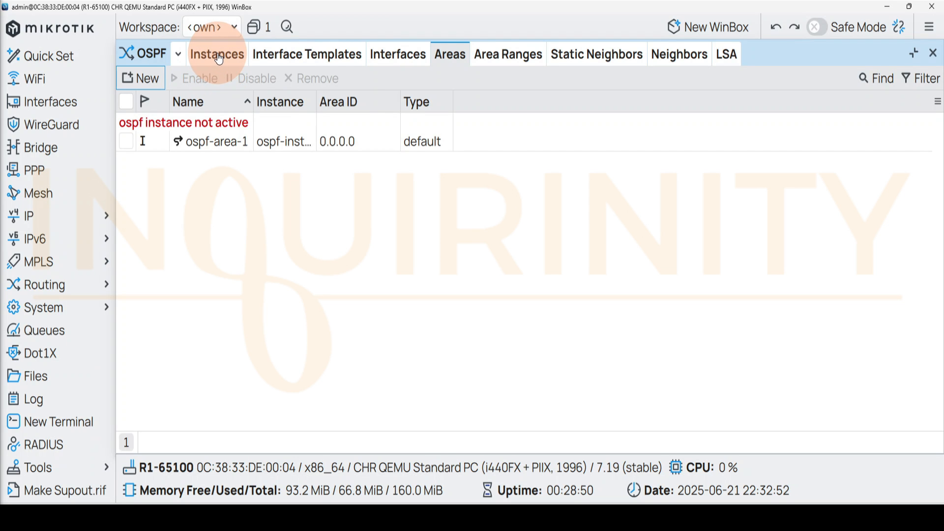
Start a broadcast OSPF interface template in ospf-area-1 and assign the interfaces lo, ether2 and ether3 to it
{"action": "left_click", "coordinate": [294, 60]}
{"action": "left_click", "coordinate": [141, 77]}
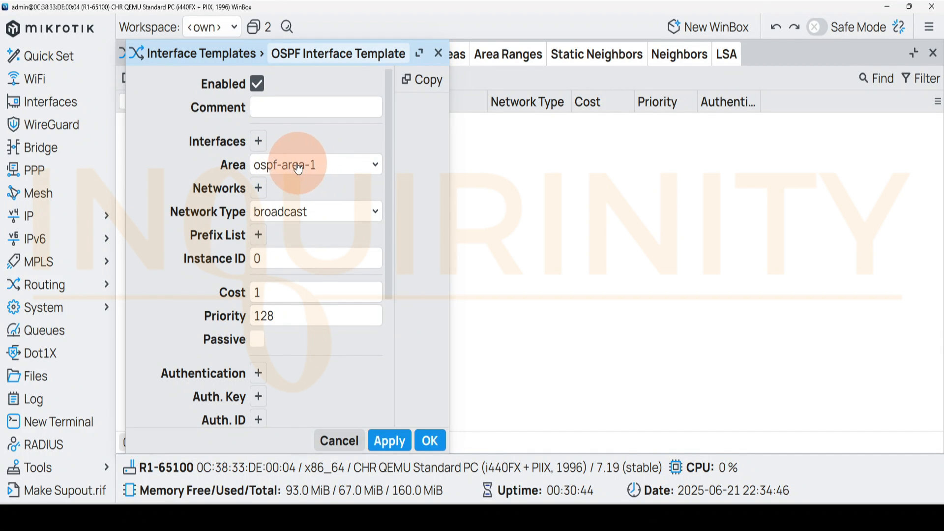
{"action": "left_click", "coordinate": [258, 141]}
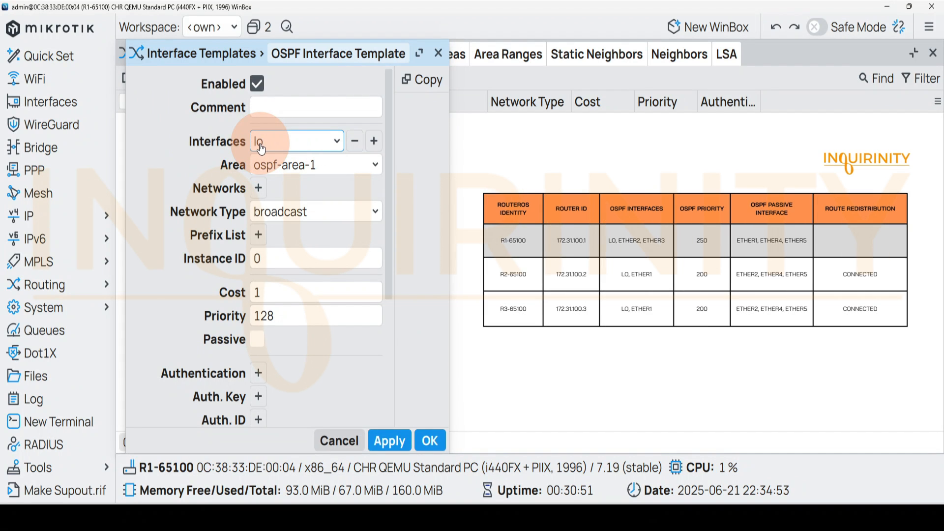
{"action": "left_click", "coordinate": [374, 141]}
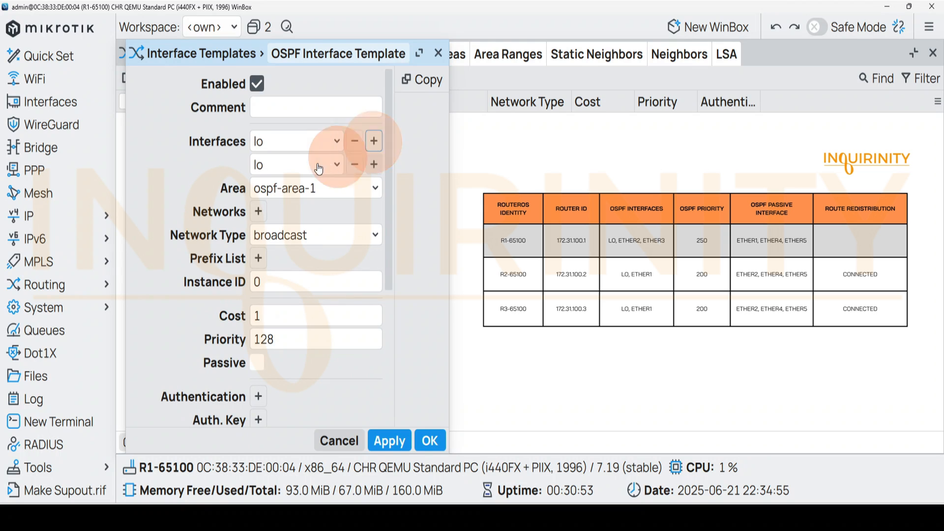
{"action": "left_click", "coordinate": [335, 164]}
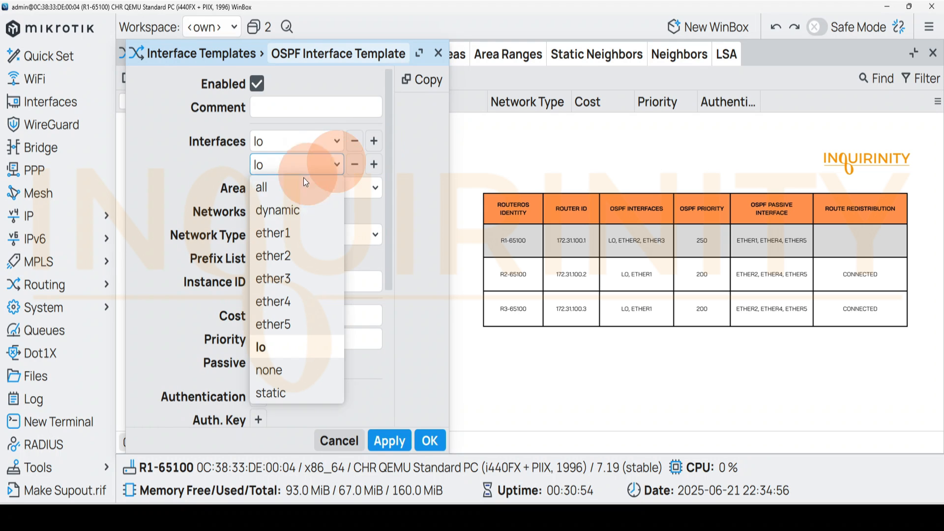
{"action": "left_click", "coordinate": [274, 255]}
{"action": "left_click", "coordinate": [374, 165]}
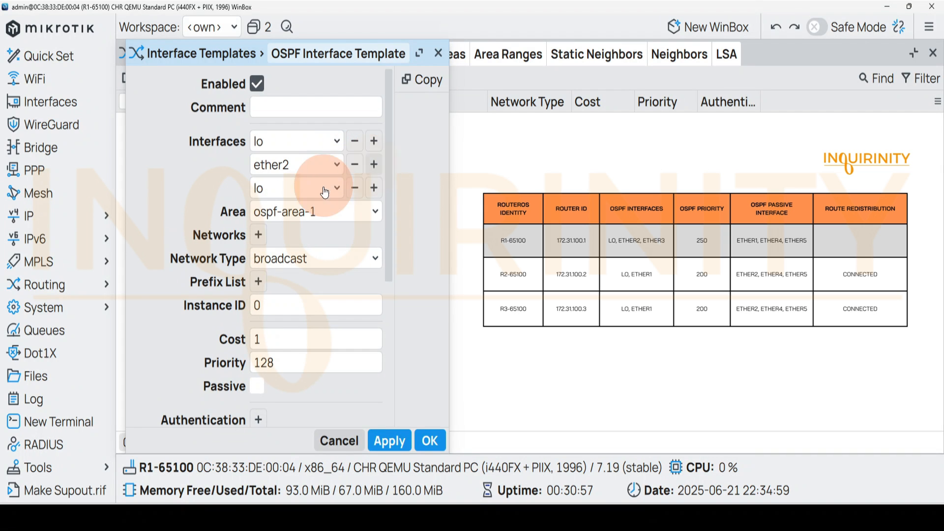
{"action": "left_click", "coordinate": [325, 188]}
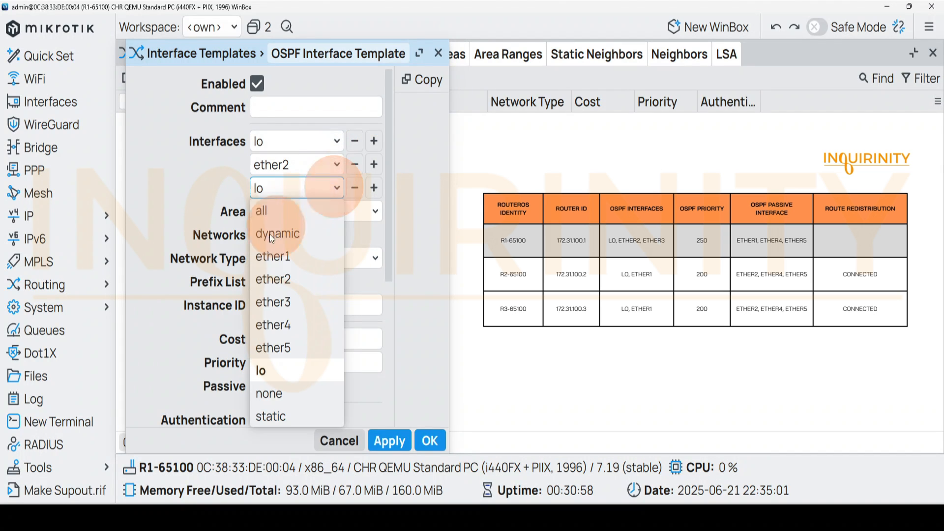
{"action": "left_click", "coordinate": [268, 303]}
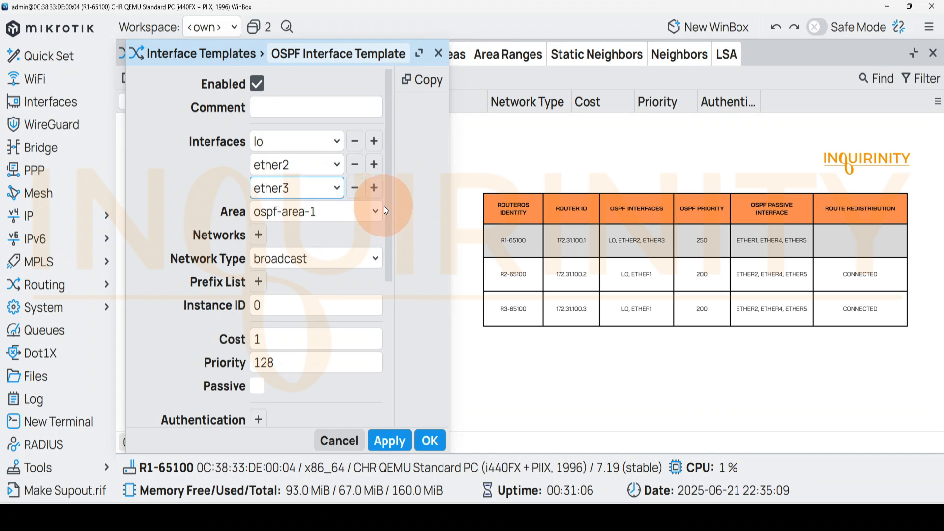
Check the template's authentication, virtual link and interval settings, and save the template with these defaults
{"action": "scroll", "coordinate": [388, 205], "scroll_direction": "down", "scroll_amount": 3}
{"action": "scroll", "coordinate": [389, 394], "scroll_direction": "down", "scroll_amount": 3}
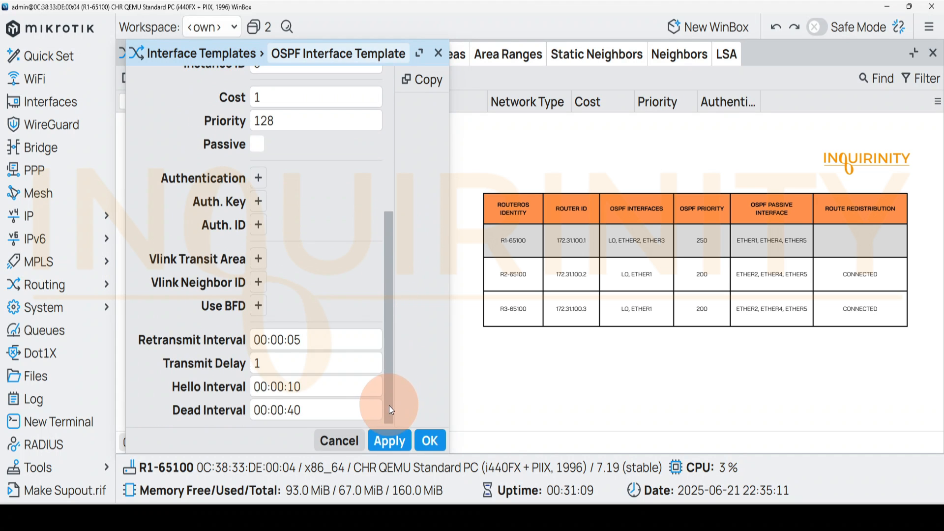
{"action": "scroll", "coordinate": [388, 318], "scroll_direction": "up", "scroll_amount": 6}
{"action": "scroll", "coordinate": [396, 377], "scroll_direction": "down", "scroll_amount": 3}
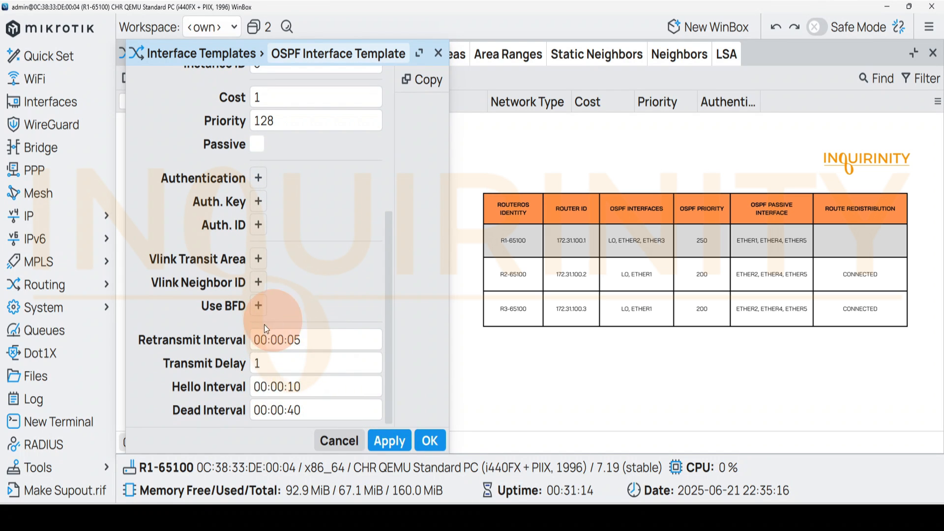
{"action": "left_click", "coordinate": [430, 441]}
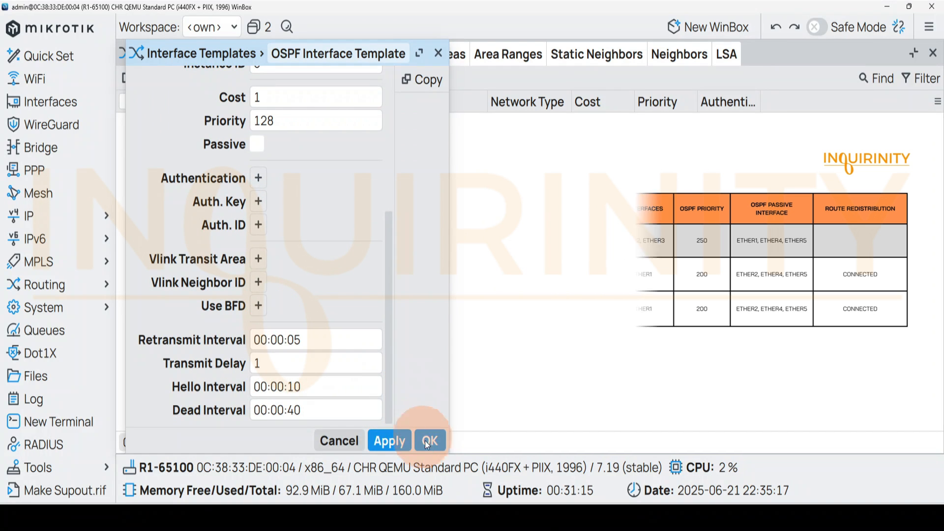
Set the priority of the lo, ether2, ether3 interface template to 250 and save it
{"action": "left_click", "coordinate": [724, 142]}
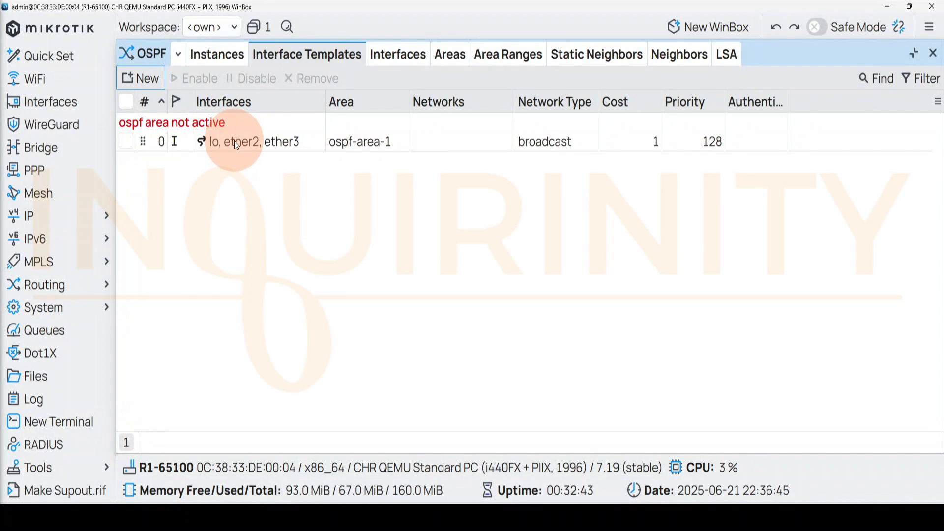
{"action": "left_click", "coordinate": [234, 141]}
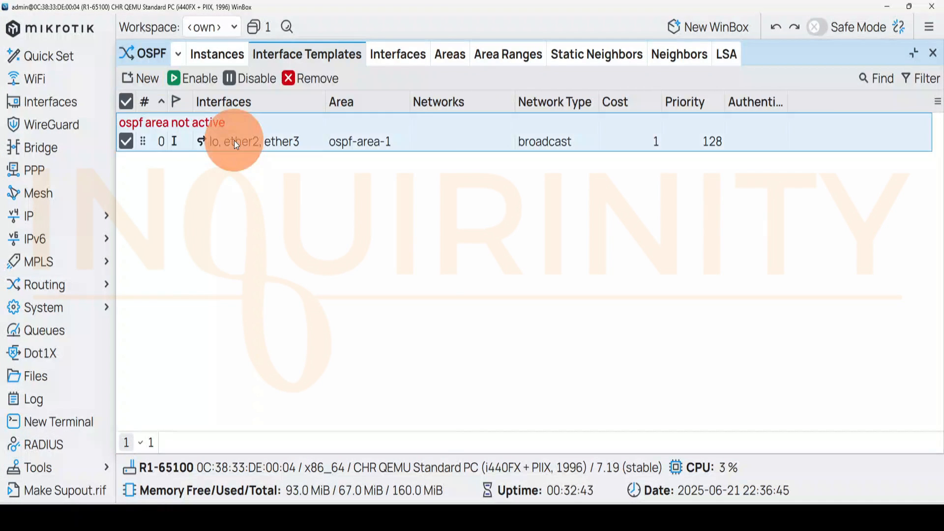
{"action": "double_click", "coordinate": [234, 141]}
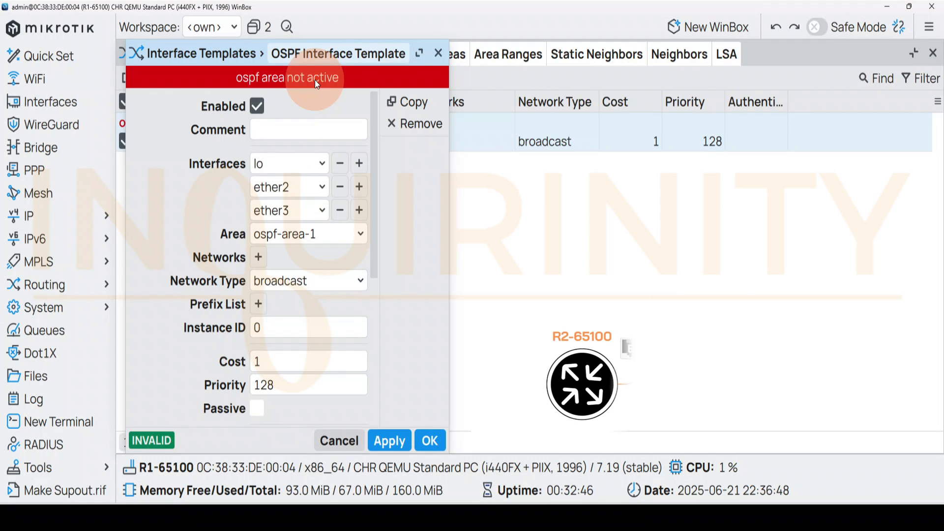
{"action": "left_click", "coordinate": [220, 384]}
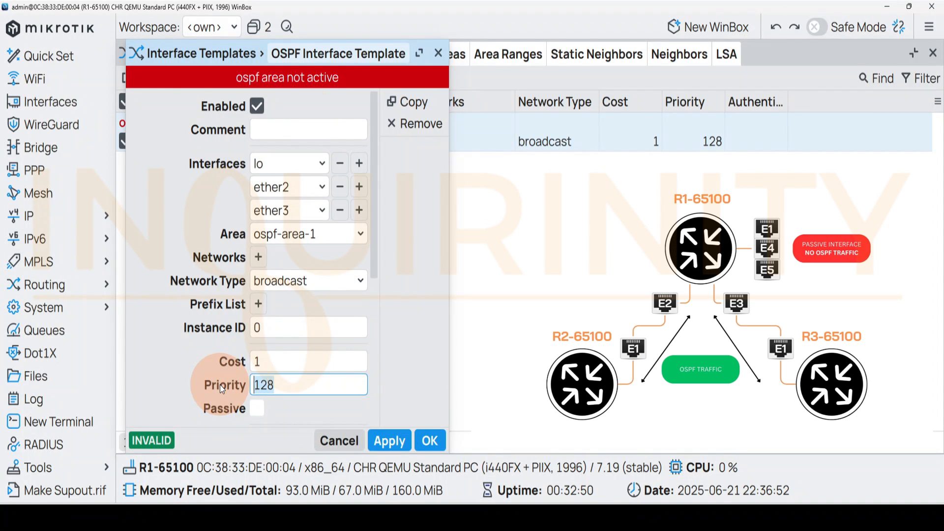
{"action": "type", "text": "250"}
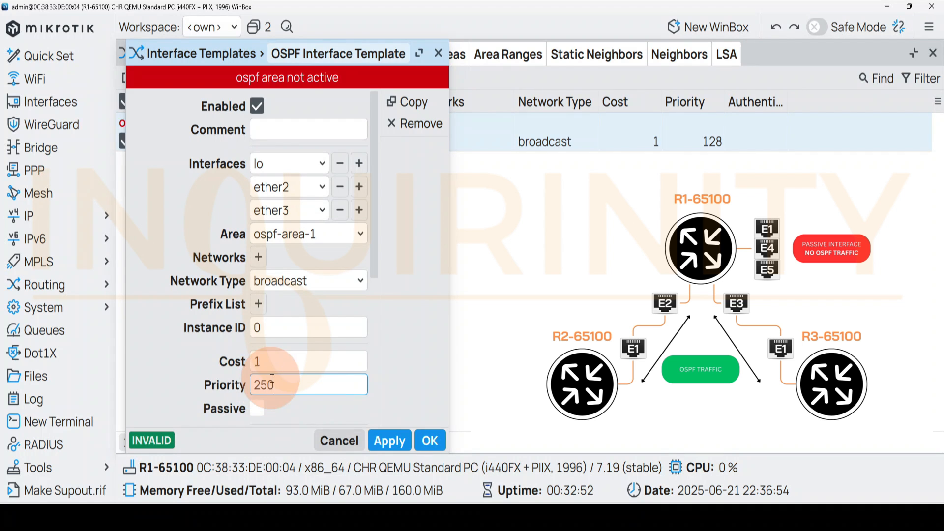
{"action": "left_click", "coordinate": [430, 441]}
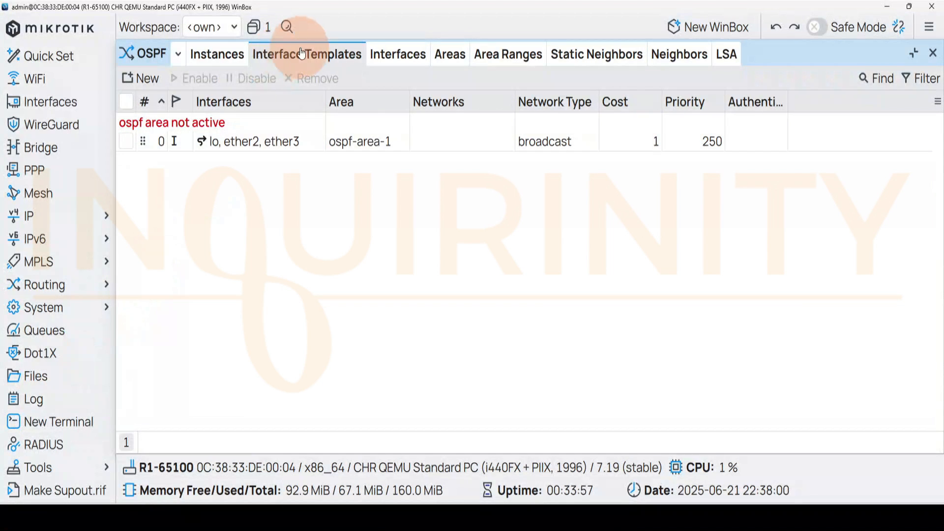
Start a second OSPF interface template in ospf-area-1 and assign the interfaces ether1, ether4 and ether5 to it
{"action": "left_click", "coordinate": [138, 78]}
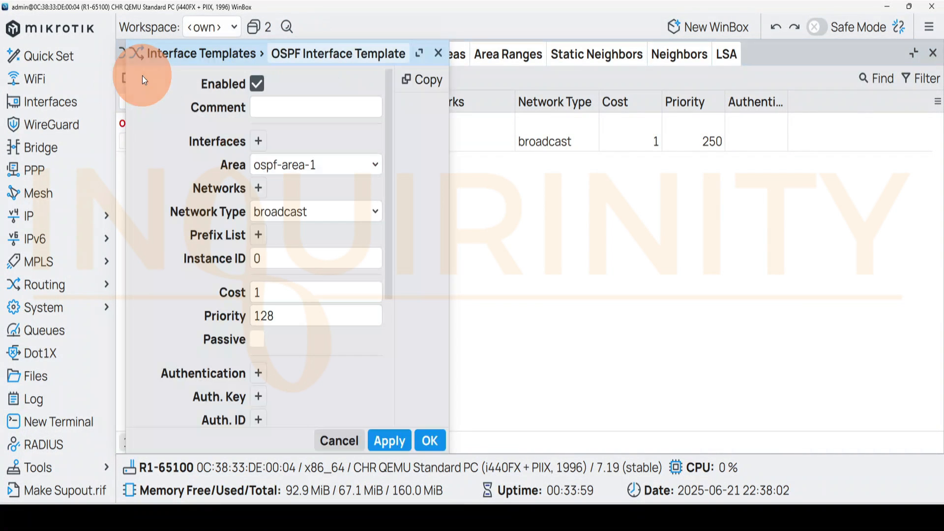
{"action": "left_click", "coordinate": [259, 142]}
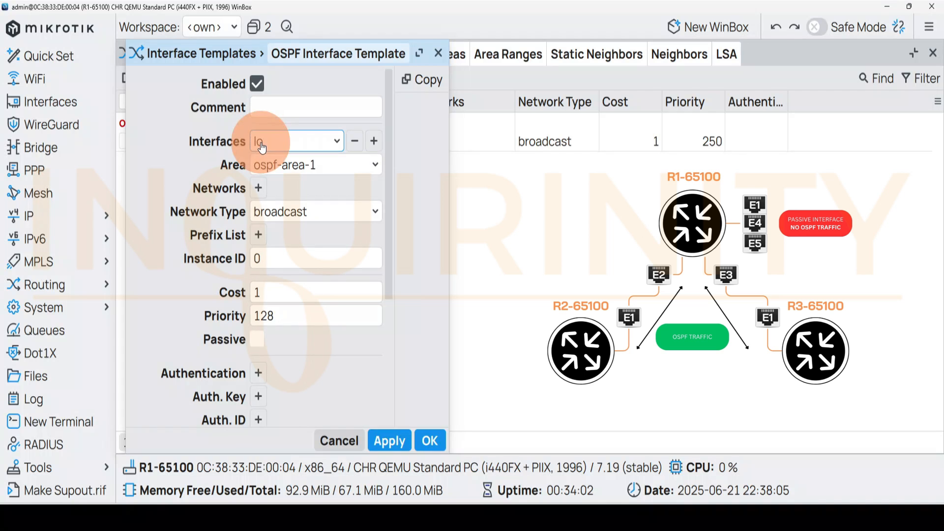
{"action": "left_click", "coordinate": [337, 144]}
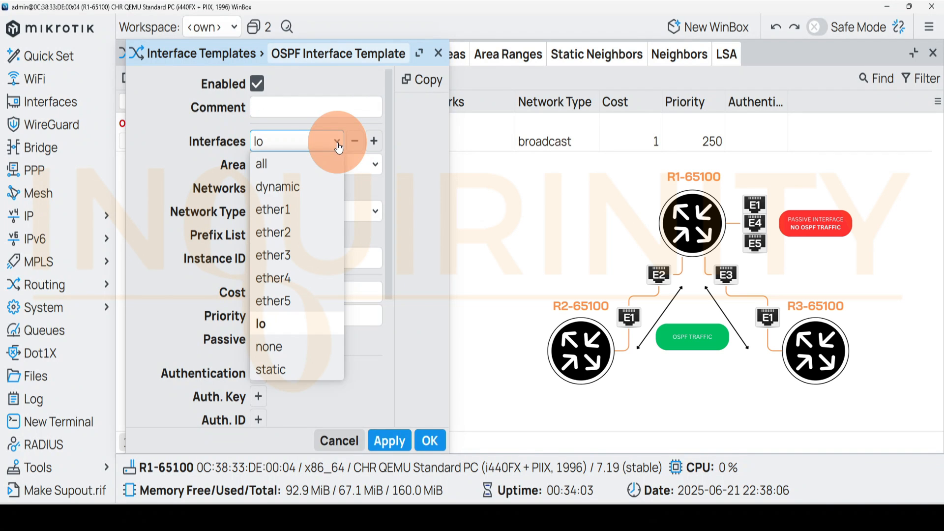
{"action": "left_click", "coordinate": [287, 209]}
{"action": "left_click", "coordinate": [374, 142]}
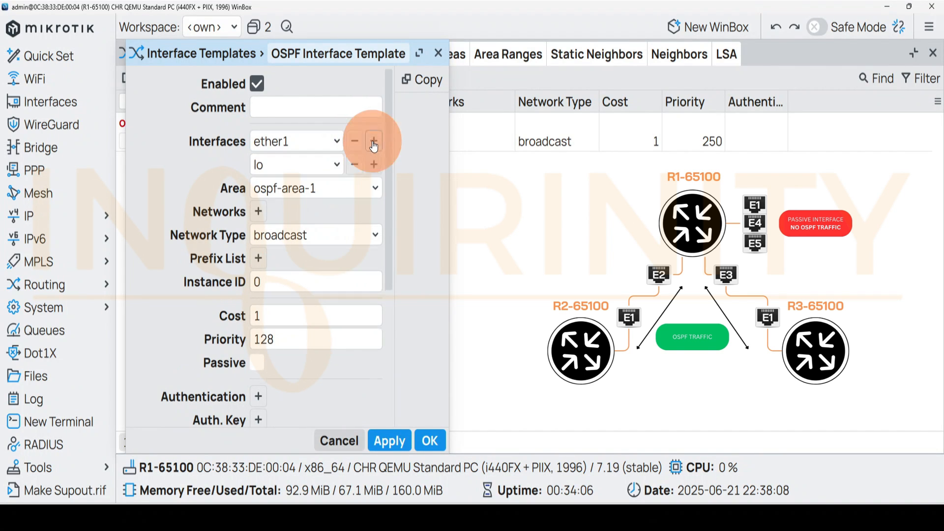
{"action": "left_click", "coordinate": [331, 167]}
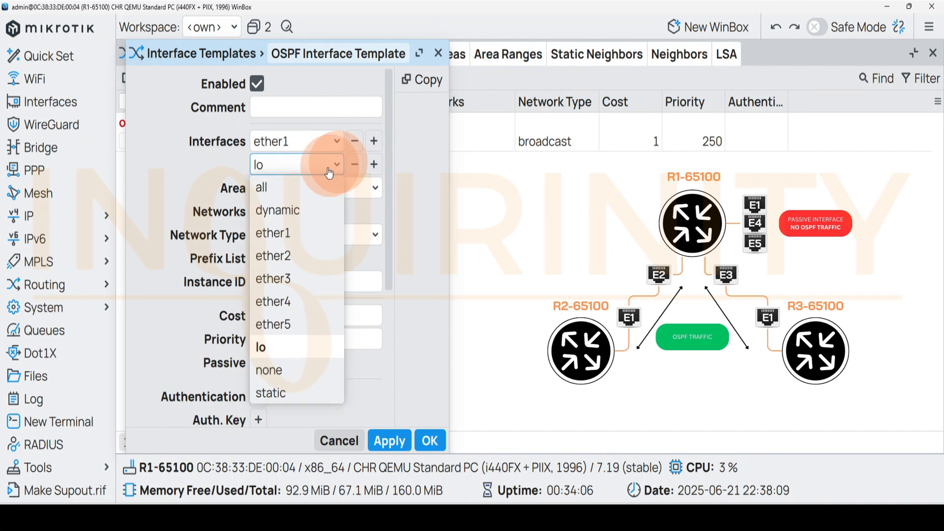
{"action": "left_click", "coordinate": [274, 301]}
{"action": "left_click", "coordinate": [373, 164]}
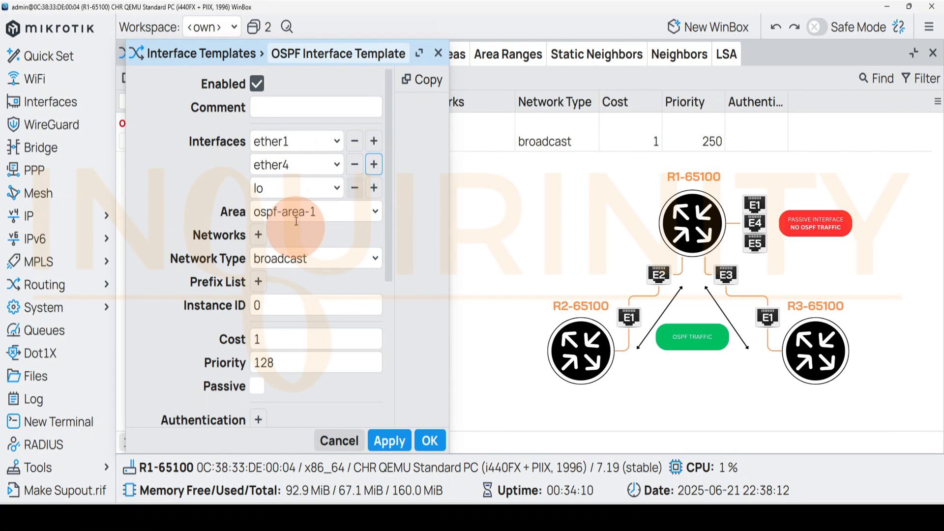
{"action": "left_click", "coordinate": [336, 188]}
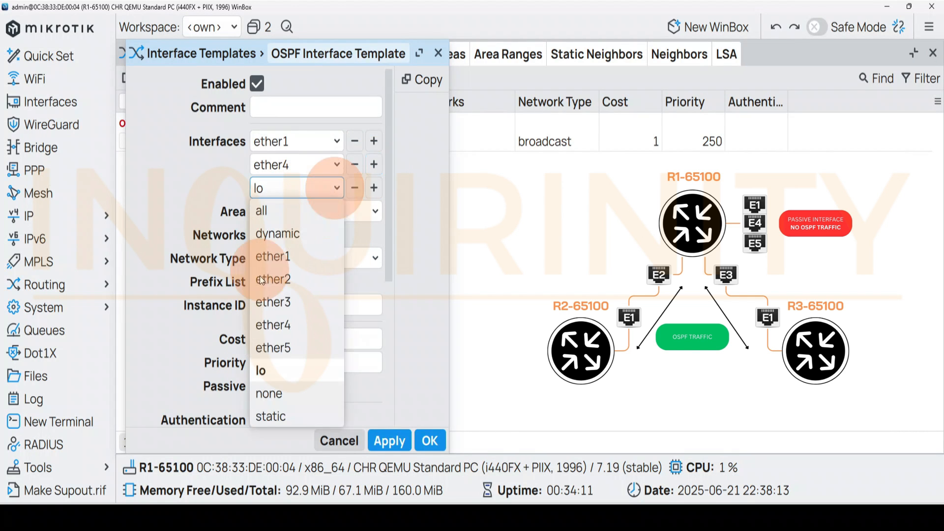
{"action": "left_click", "coordinate": [271, 347]}
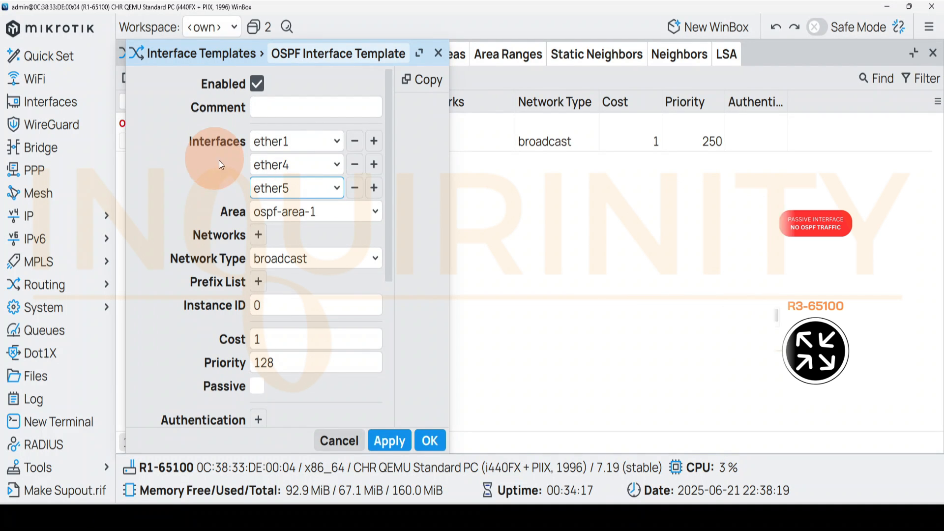
Set the priority of the ether1, ether4, ether5 template to 250, make it passive, and save it
{"action": "left_click", "coordinate": [239, 365]}
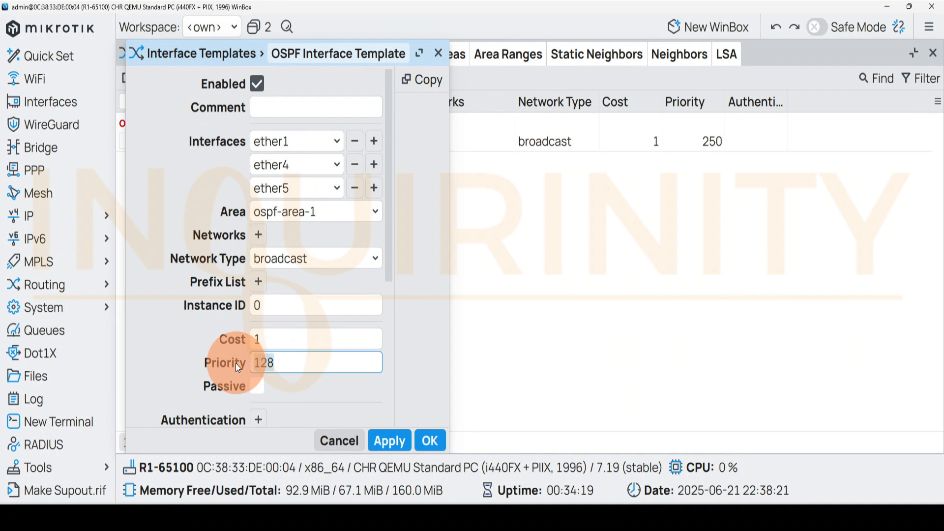
{"action": "type", "text": "250"}
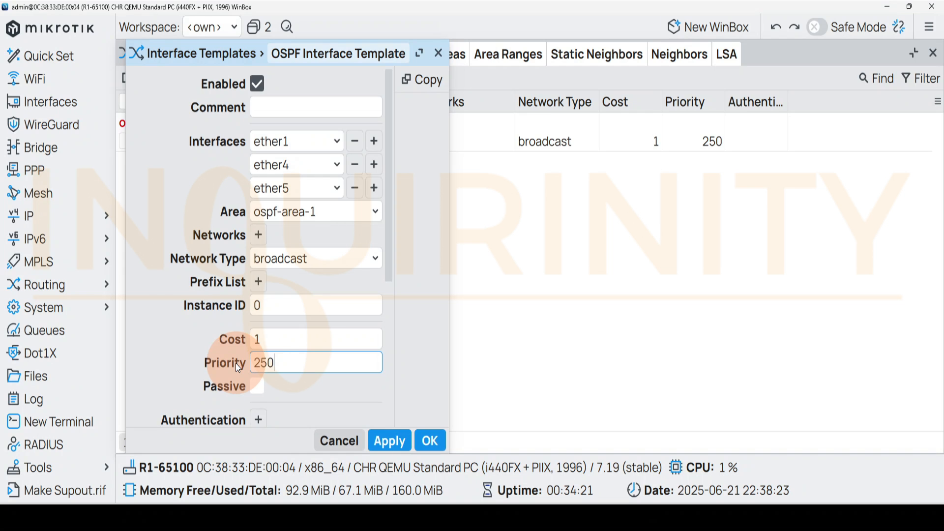
{"action": "left_click_drag", "start_coordinate": [388, 268], "coordinate": [388, 310]}
{"action": "left_click", "coordinate": [257, 315]}
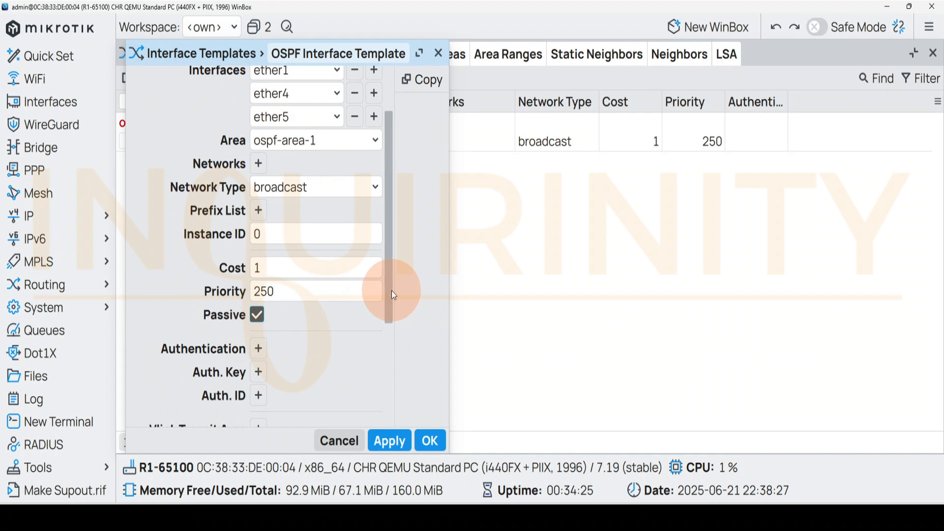
{"action": "scroll", "coordinate": [388, 199], "scroll_direction": "up", "scroll_amount": 1}
{"action": "scroll", "coordinate": [386, 195], "scroll_direction": "up", "scroll_amount": 3}
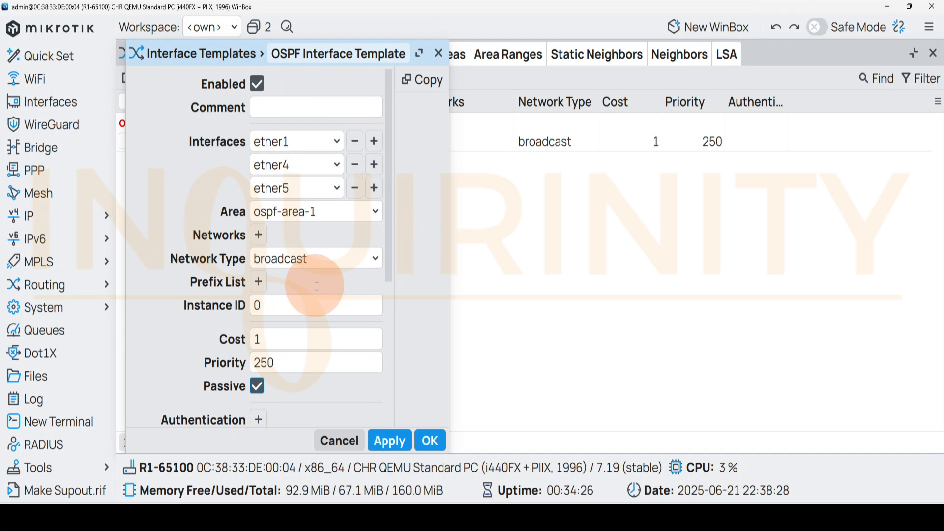
{"action": "left_click", "coordinate": [409, 440]}
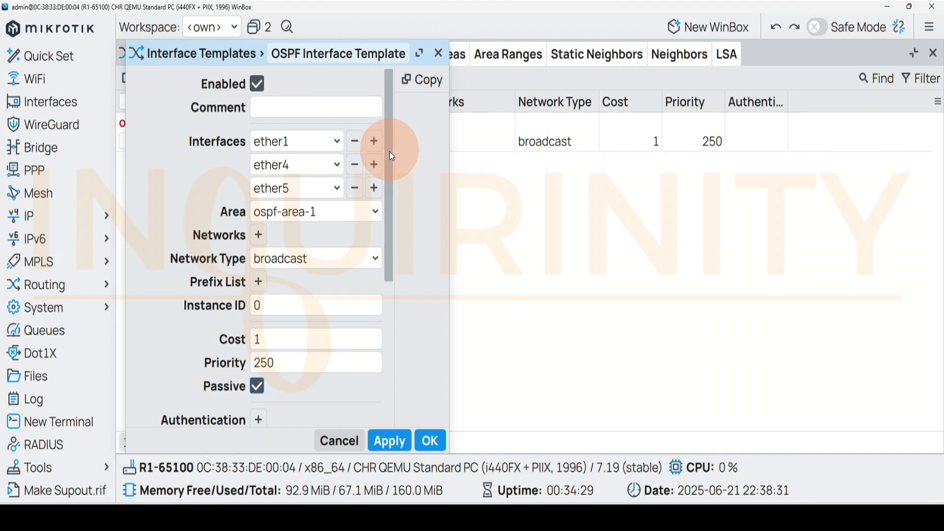
{"action": "scroll", "coordinate": [389, 152], "scroll_direction": "down", "scroll_amount": 1}
{"action": "scroll", "coordinate": [382, 359], "scroll_direction": "down", "scroll_amount": 5}
{"action": "left_click", "coordinate": [430, 440]}
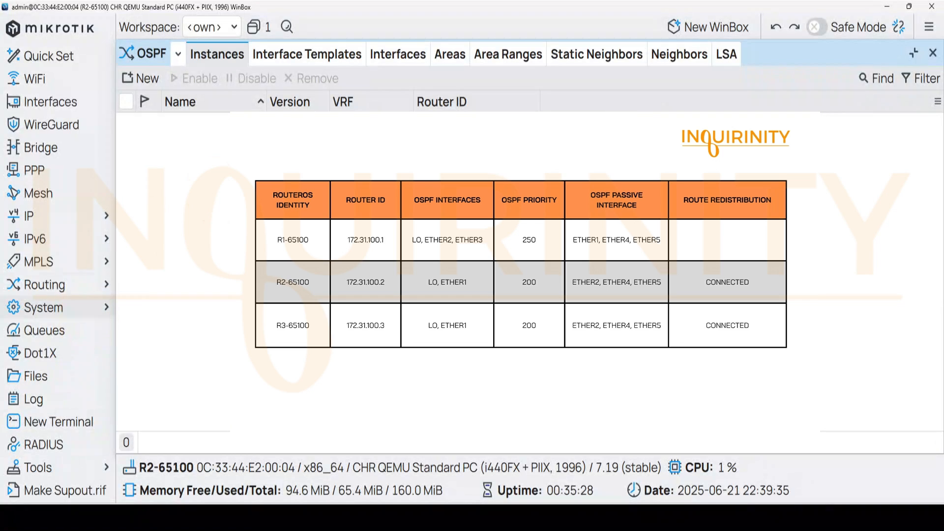
On R2-65100, create an enabled OSPF version 2 instance named ospf-instance-1 with main as VRF and router ID
{"action": "left_click", "coordinate": [158, 466]}
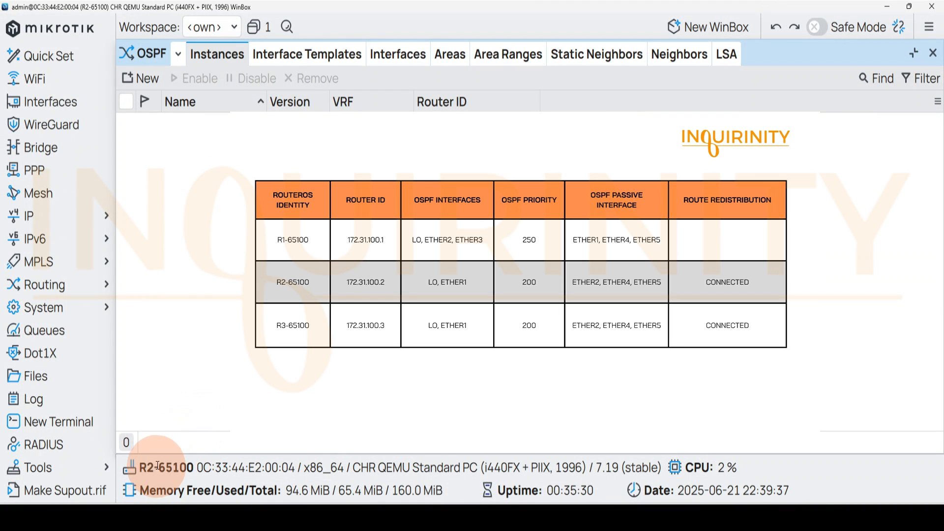
{"action": "left_click", "coordinate": [207, 112]}
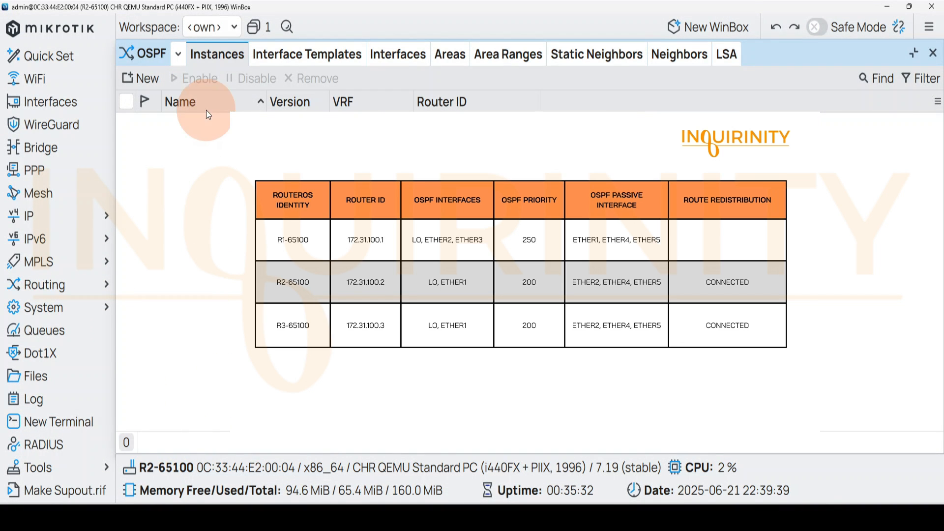
{"action": "left_click", "coordinate": [212, 54]}
{"action": "left_click", "coordinate": [142, 79]}
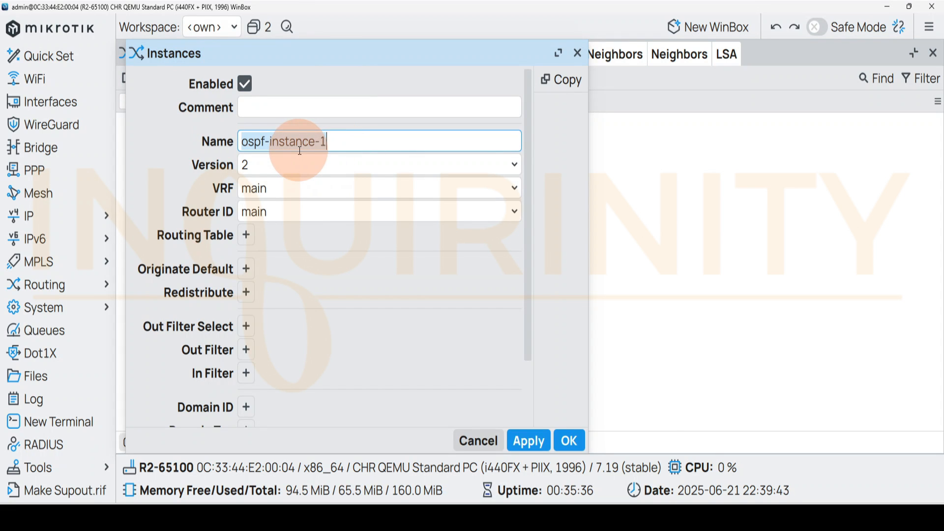
{"action": "left_click", "coordinate": [245, 83]}
{"action": "left_click", "coordinate": [248, 80]}
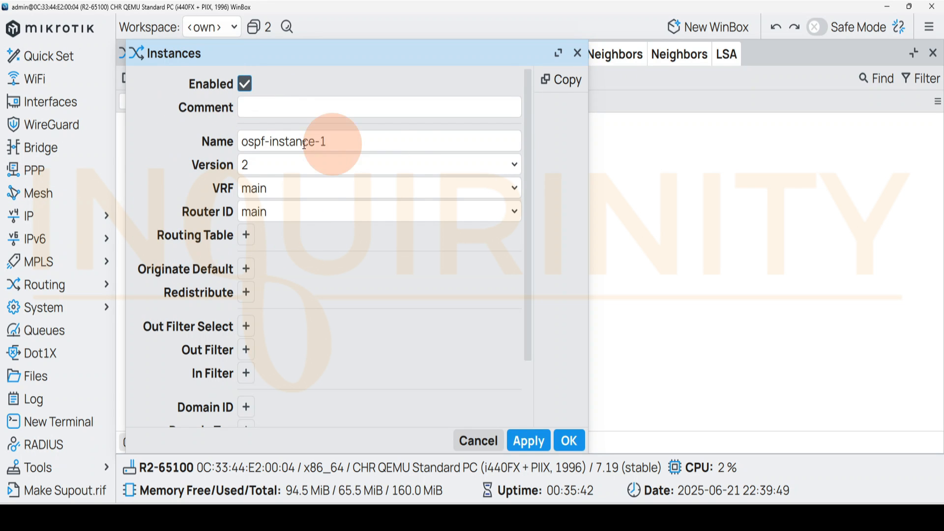
{"action": "left_click", "coordinate": [569, 441]}
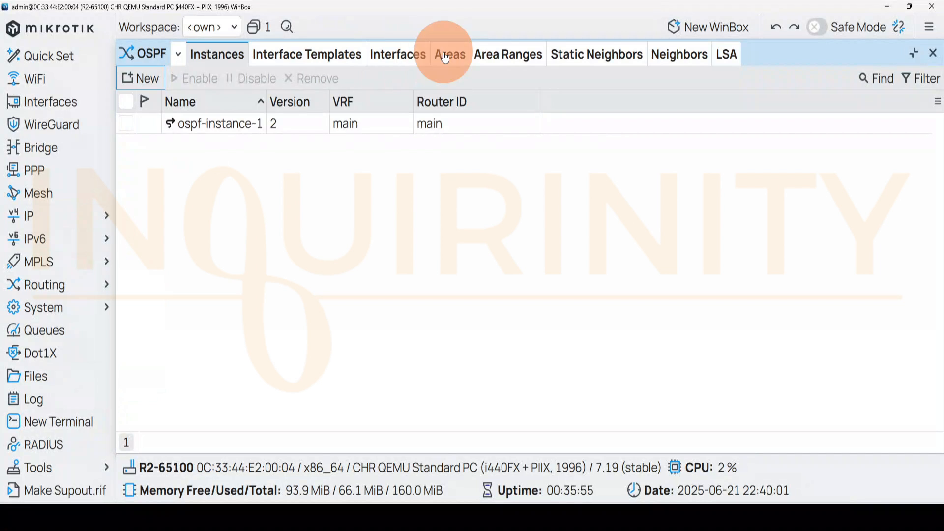
Create the default-type OSPF area ospf-area-1 with area ID 0.0.0.0 in R2's OSPF instance
{"action": "left_click", "coordinate": [445, 55]}
{"action": "left_click", "coordinate": [141, 78]}
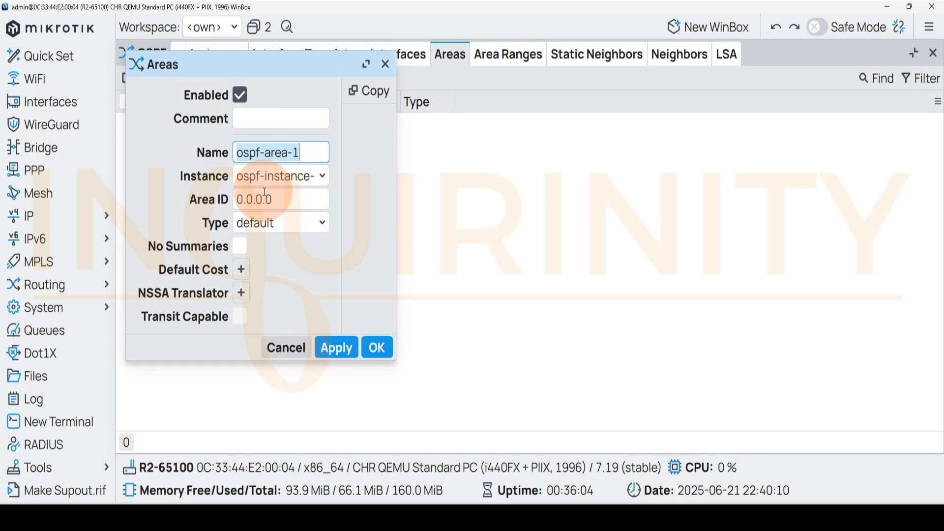
{"action": "left_click", "coordinate": [376, 347]}
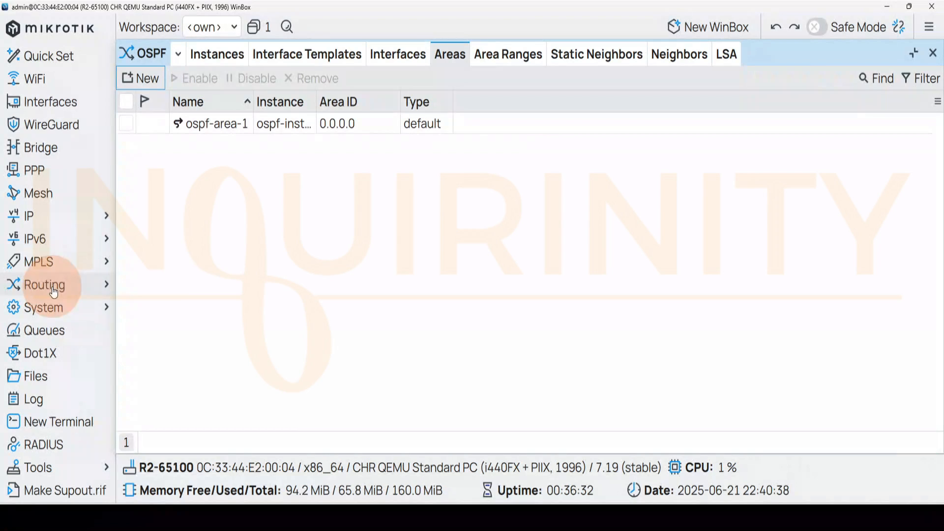
Start a broadcast OSPF interface template in ospf-area-1 on R2 and assign the interfaces lo and ether1 to it
{"action": "left_click", "coordinate": [311, 58]}
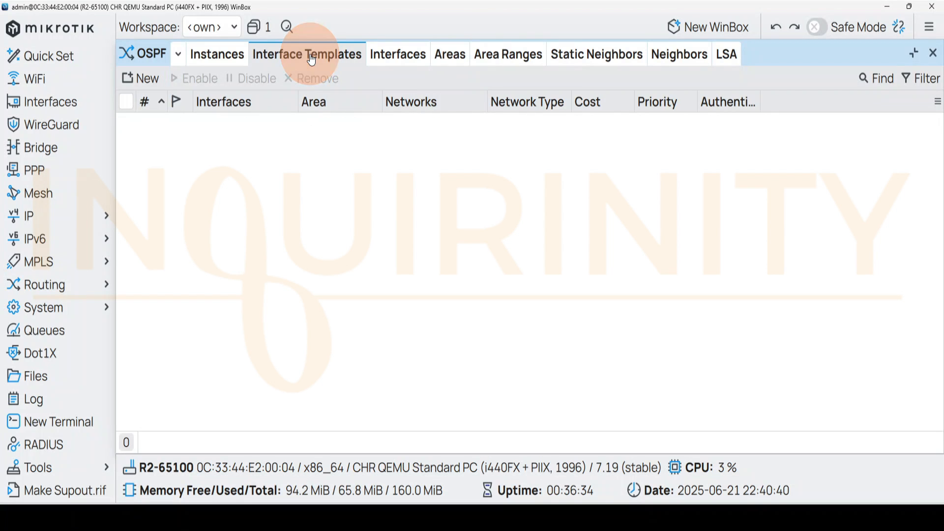
{"action": "left_click", "coordinate": [139, 78]}
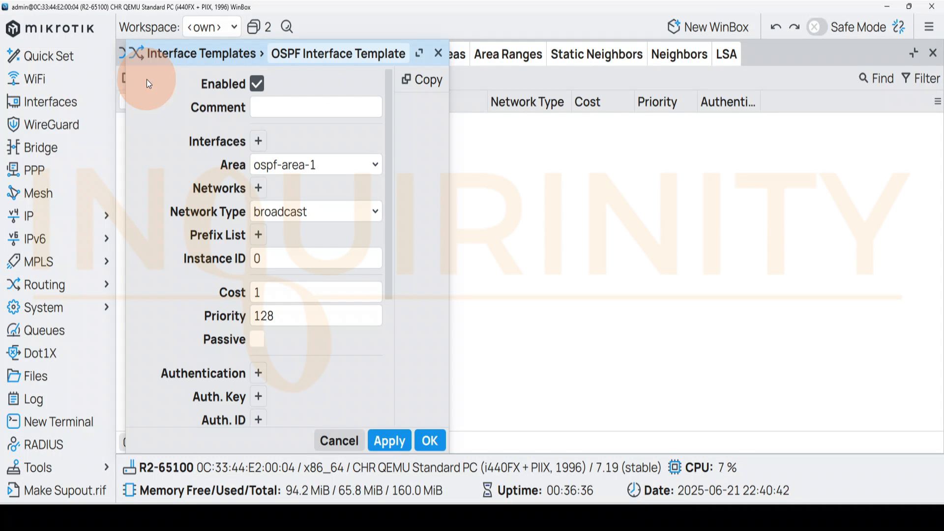
{"action": "left_click", "coordinate": [258, 143]}
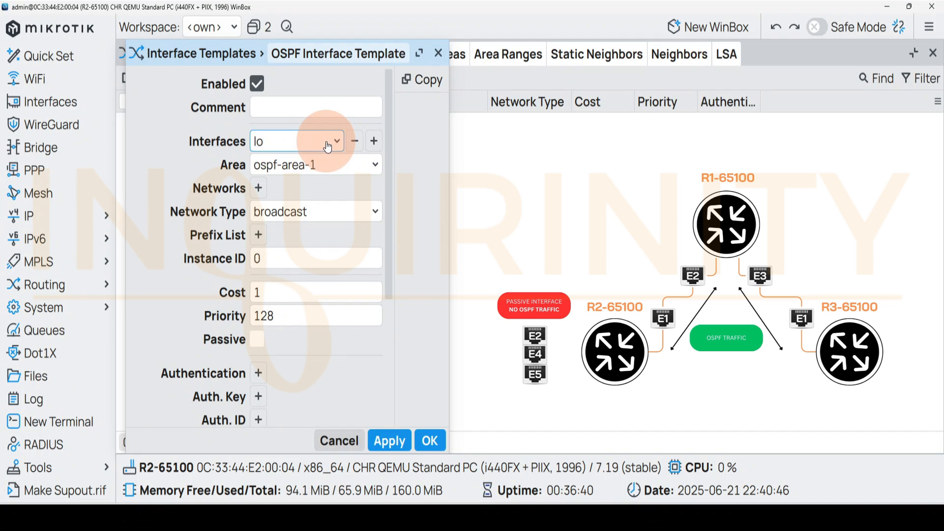
{"action": "left_click", "coordinate": [373, 141]}
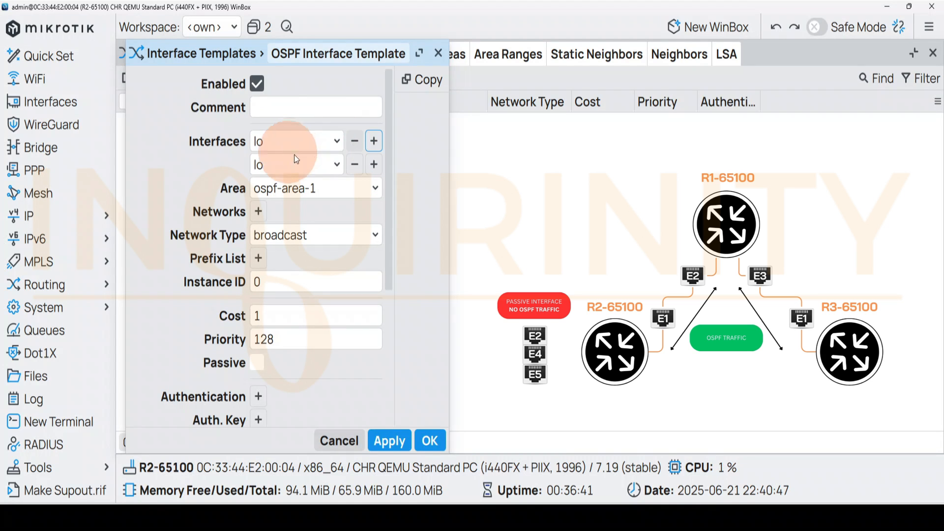
{"action": "left_click", "coordinate": [329, 168]}
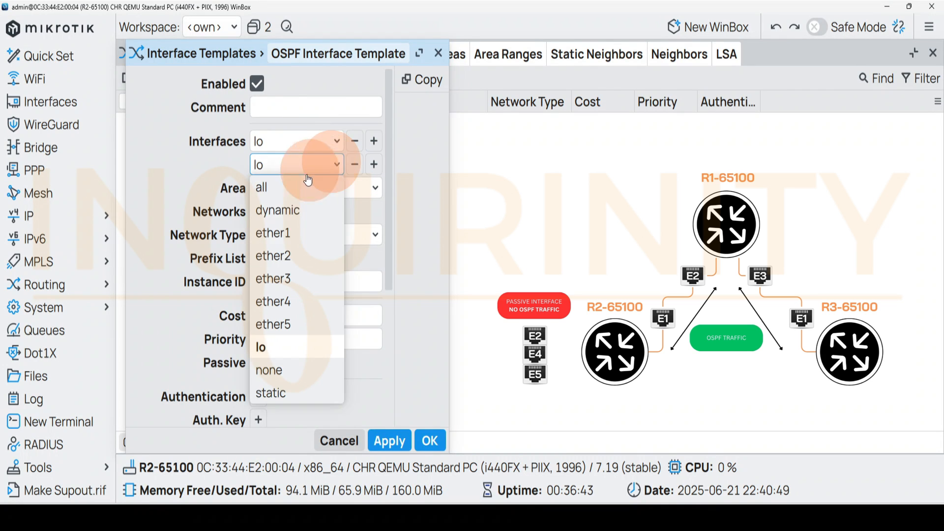
{"action": "left_click", "coordinate": [281, 232]}
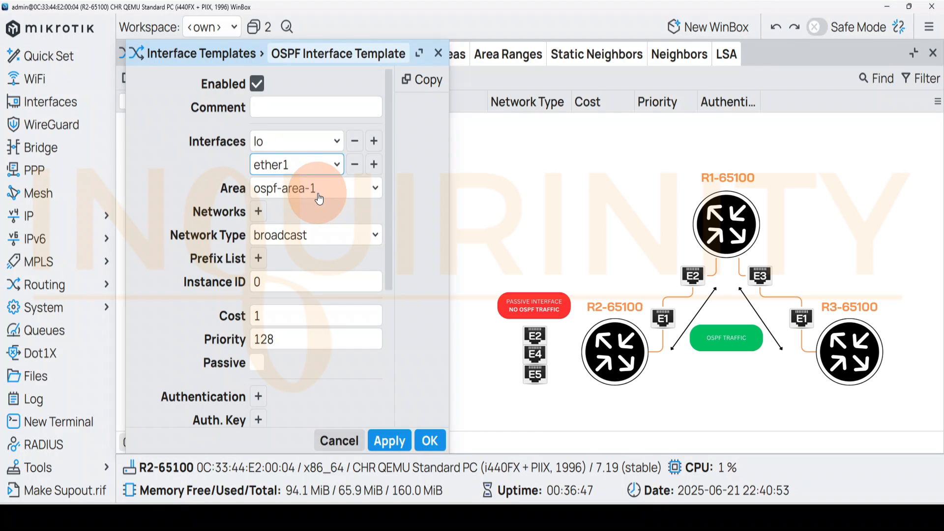
Set the priority of the lo, ether1 template to 200 and save the template
{"action": "double_click", "coordinate": [279, 340]}
{"action": "type", "text": "3"}
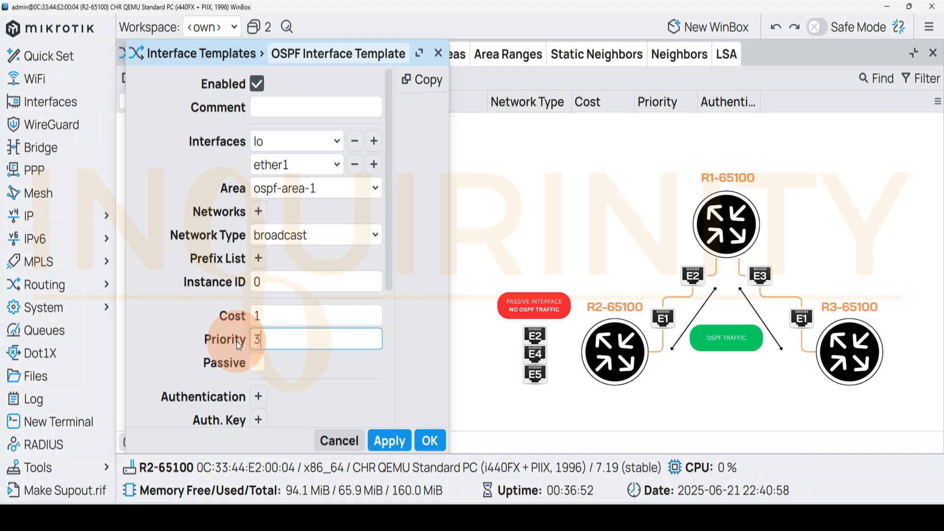
{"action": "type", "text": "00"}
{"action": "key", "text": "BackSpace"}
{"action": "key", "text": "BackSpace"}
{"action": "key", "text": "BackSpace"}
{"action": "type", "text": "200"}
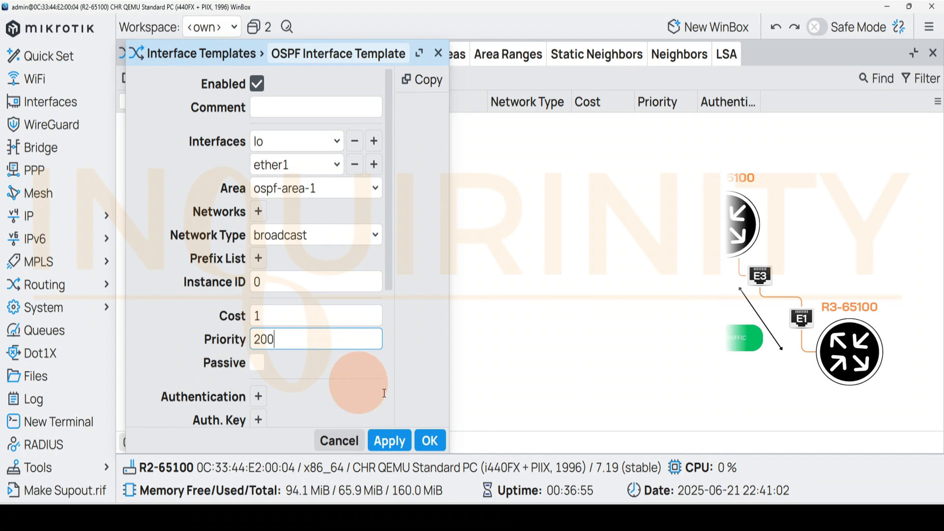
{"action": "left_click", "coordinate": [429, 440]}
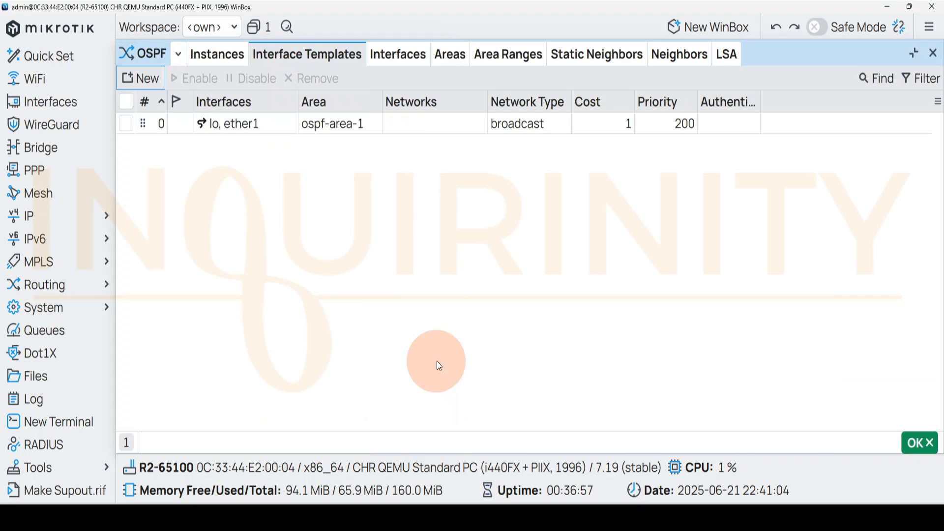
Start a second OSPF interface template in ospf-area-1 on R2 and assign the interfaces ether2, ether4 and ether5 to it
{"action": "left_click", "coordinate": [141, 78]}
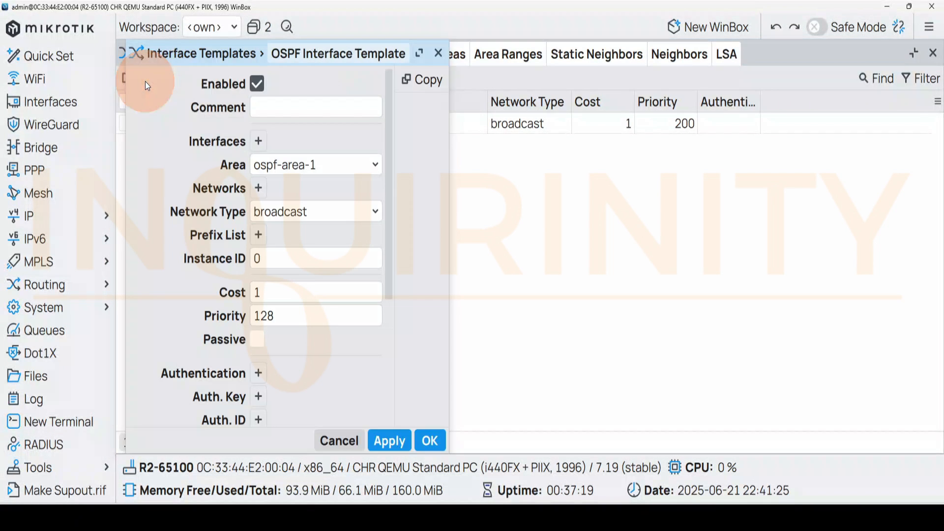
{"action": "left_click", "coordinate": [258, 141]}
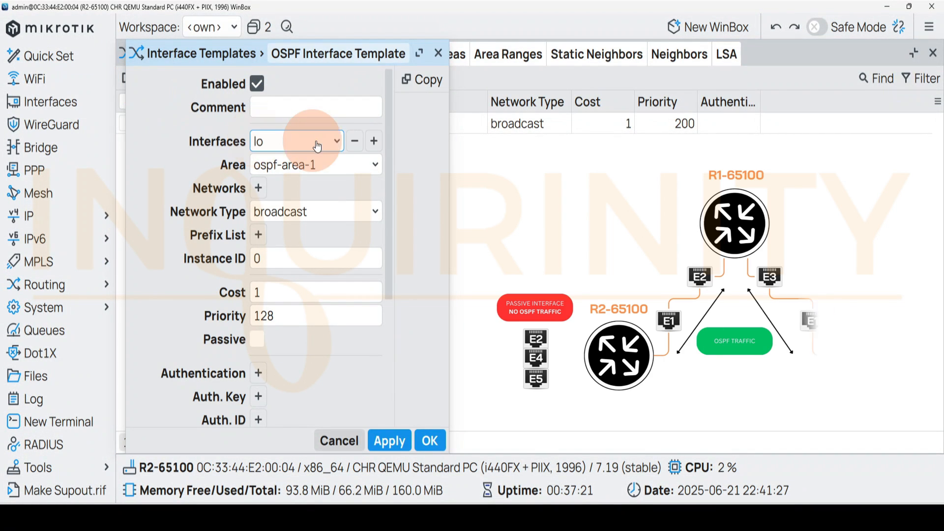
{"action": "left_click", "coordinate": [336, 141]}
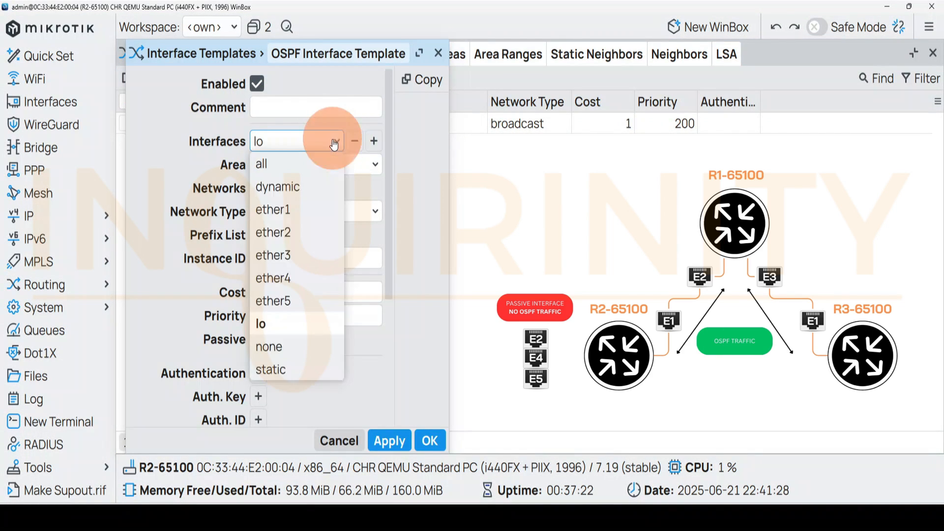
{"action": "left_click", "coordinate": [284, 234]}
{"action": "left_click", "coordinate": [374, 141]}
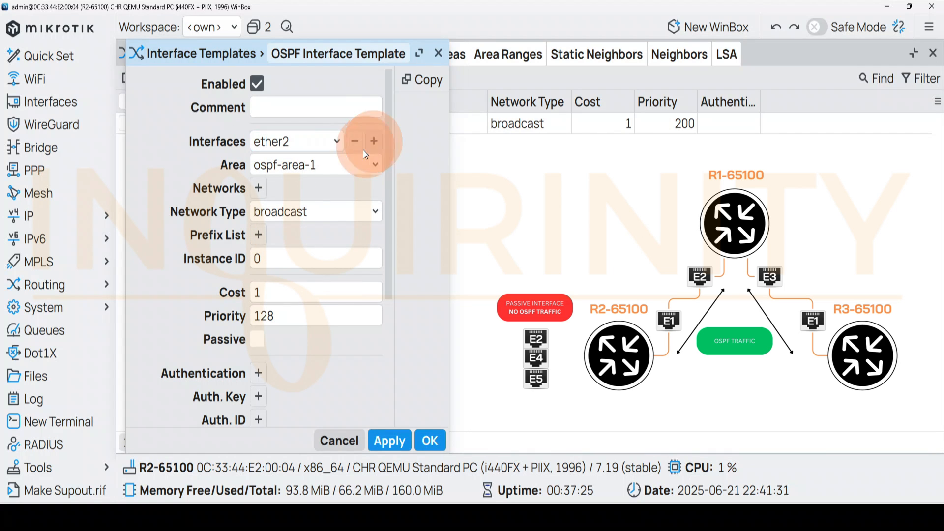
{"action": "left_click", "coordinate": [332, 164]}
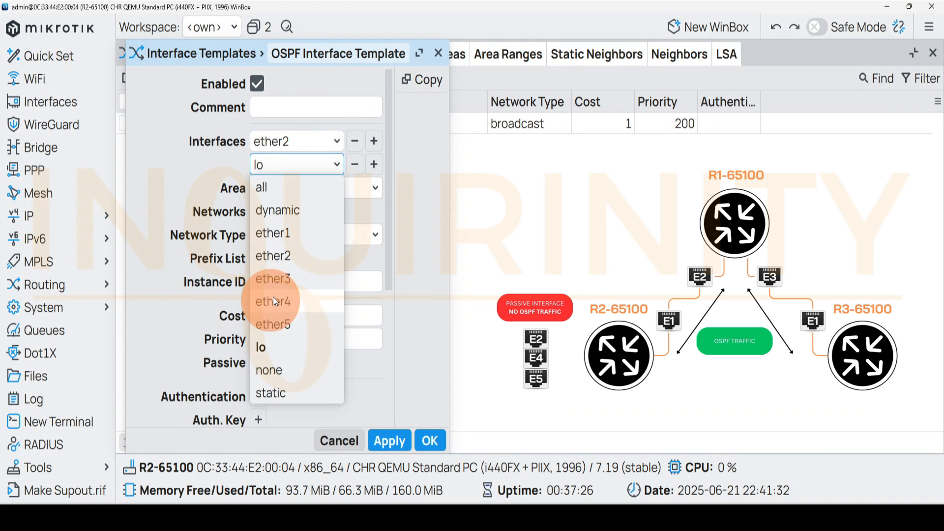
{"action": "left_click", "coordinate": [273, 299]}
{"action": "left_click", "coordinate": [372, 165]}
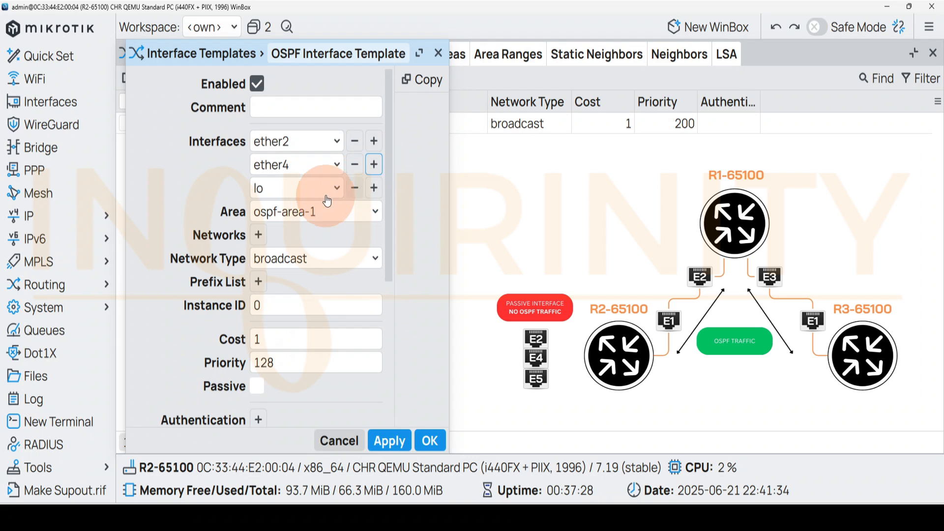
{"action": "left_click", "coordinate": [329, 188]}
{"action": "left_click", "coordinate": [272, 349]}
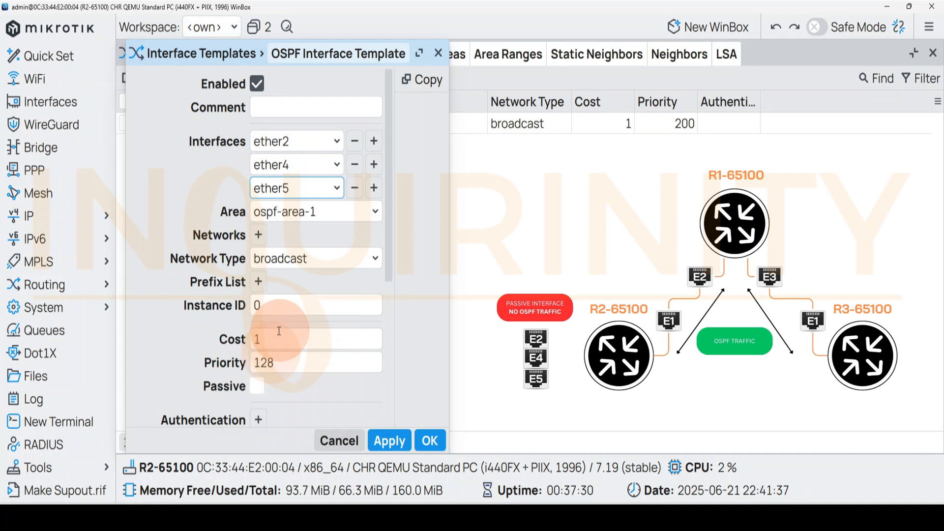
Make the ether2, ether4, ether5 template passive, set its priority to 200, and save it
{"action": "left_click", "coordinate": [273, 386]}
{"action": "left_click", "coordinate": [240, 364]}
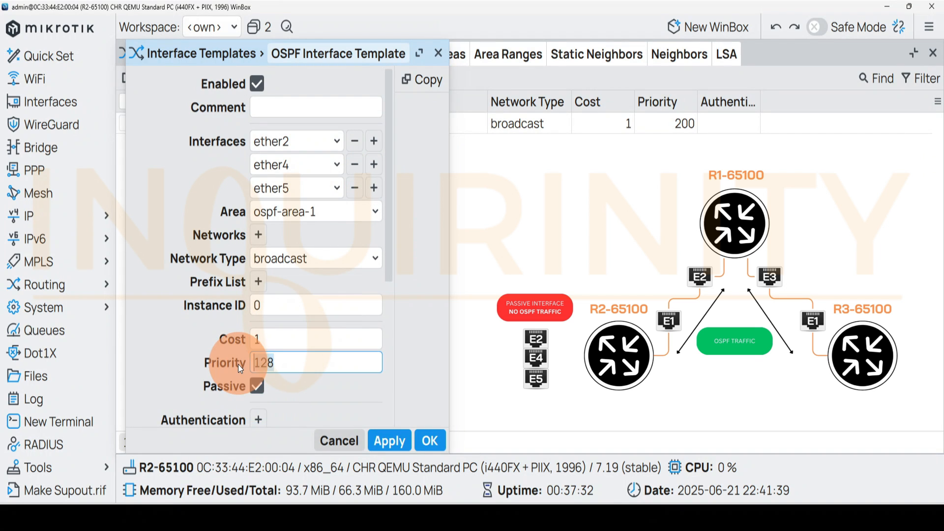
{"action": "type", "text": "200"}
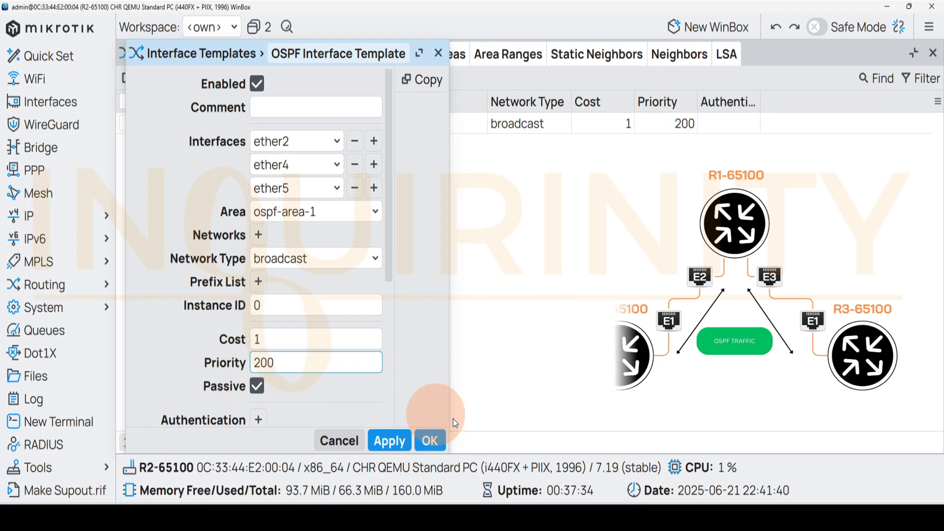
{"action": "left_click", "coordinate": [444, 442]}
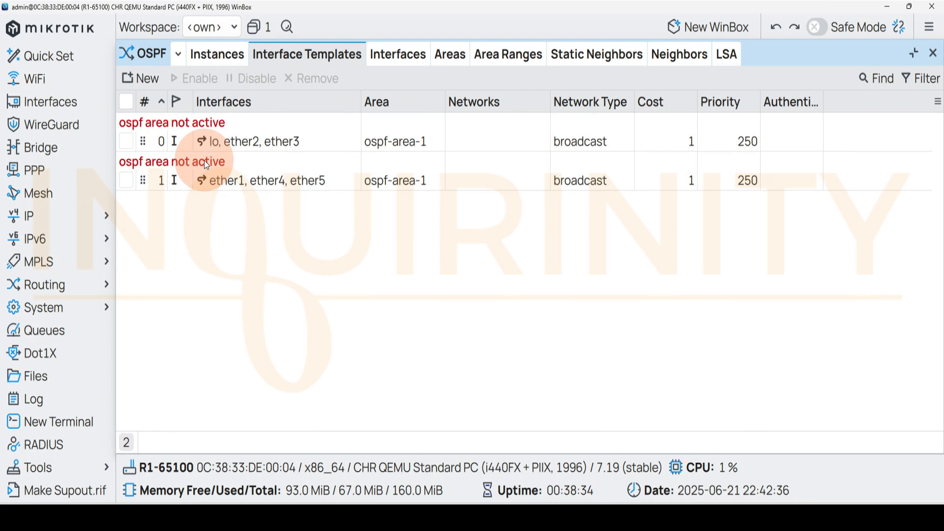
On R1-65100, check the OSPF instance status, the neighbor list and the interface templates
{"action": "left_click", "coordinate": [220, 63]}
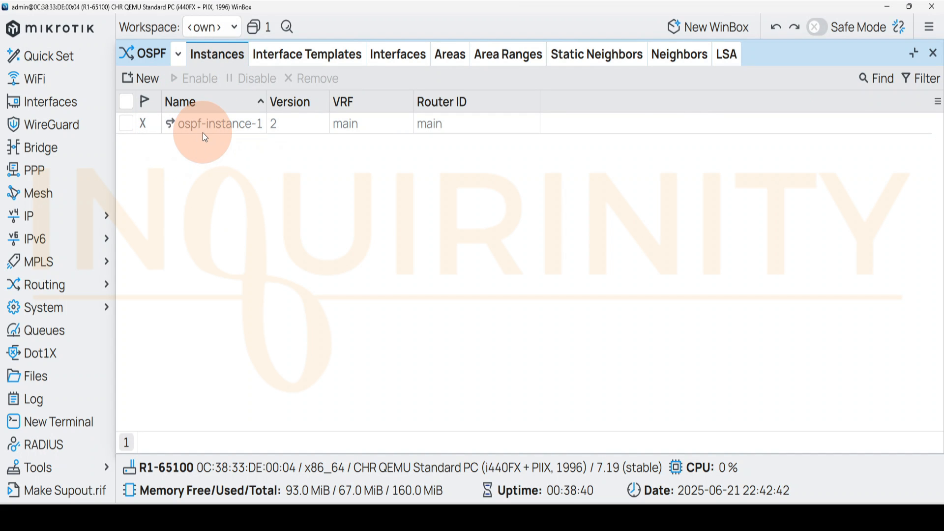
{"action": "left_click", "coordinate": [679, 54]}
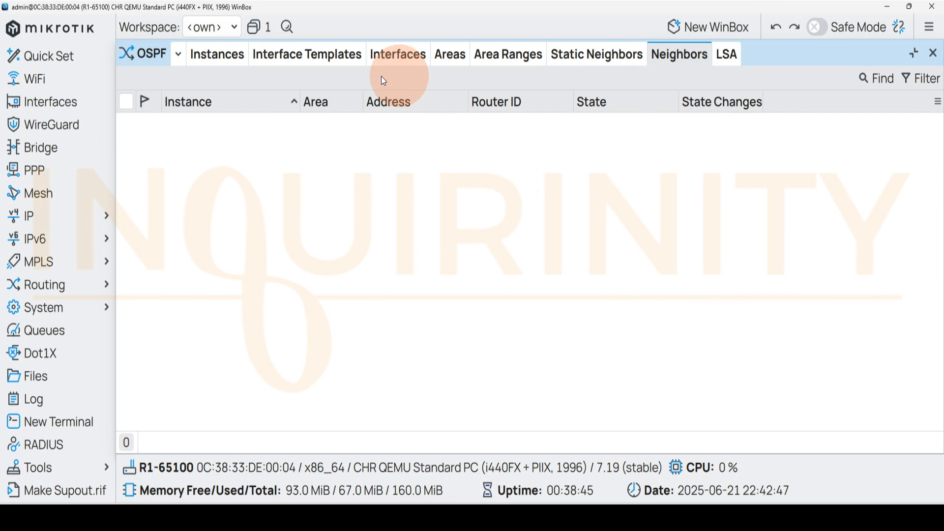
{"action": "left_click", "coordinate": [308, 58]}
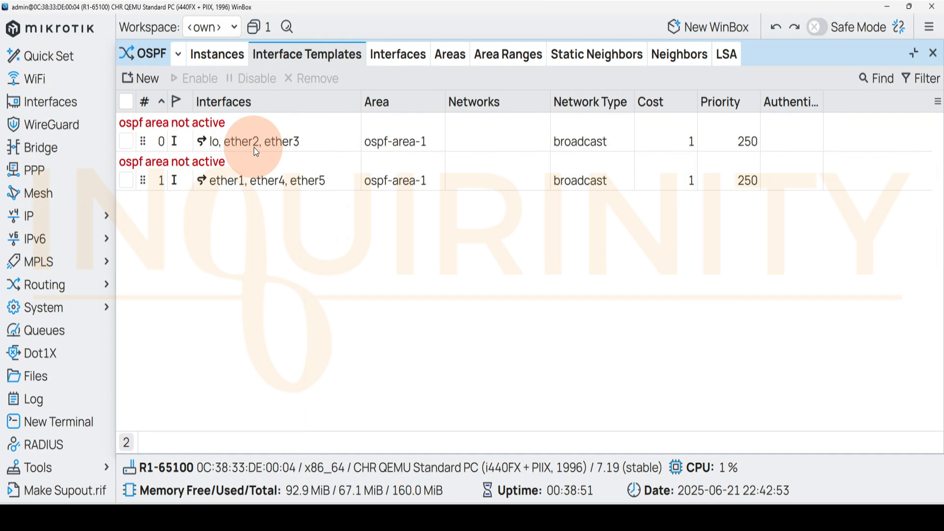
Enable ospf-instance-1 on R1-65100 and save the instance
{"action": "left_click", "coordinate": [209, 64]}
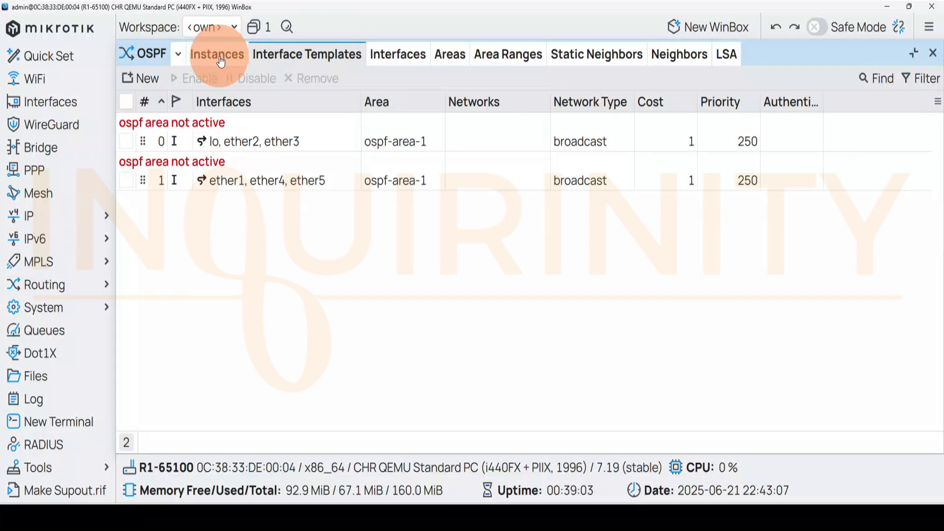
{"action": "left_click", "coordinate": [201, 125]}
{"action": "double_click", "coordinate": [203, 129]}
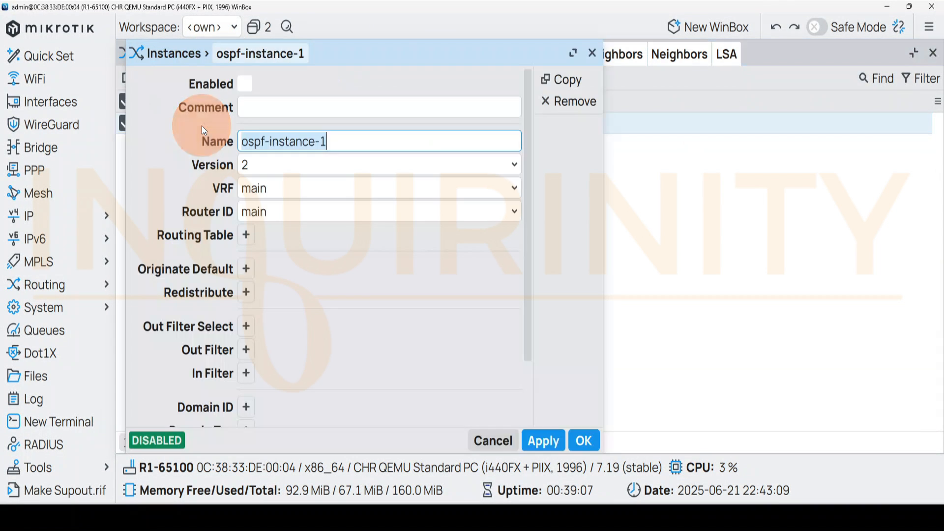
{"action": "left_click", "coordinate": [249, 86]}
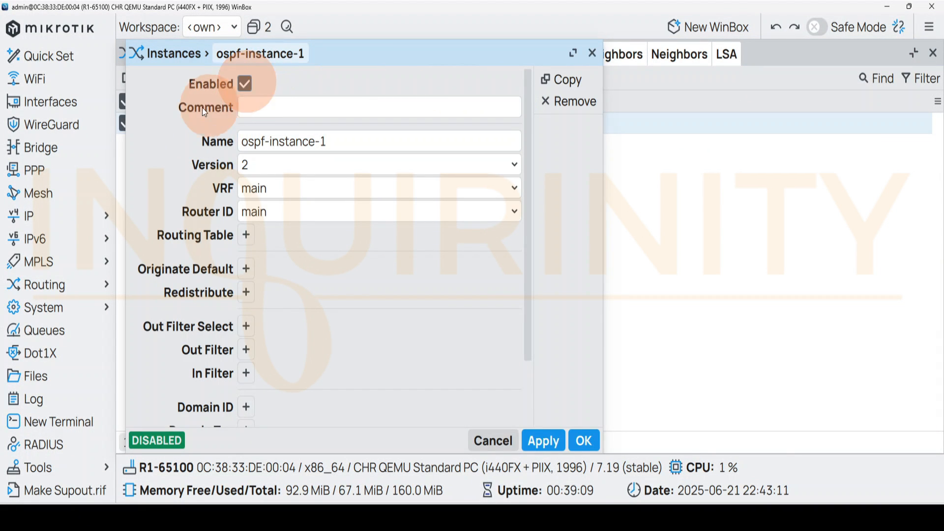
{"action": "left_click", "coordinate": [586, 435]}
{"action": "left_click", "coordinate": [197, 81]}
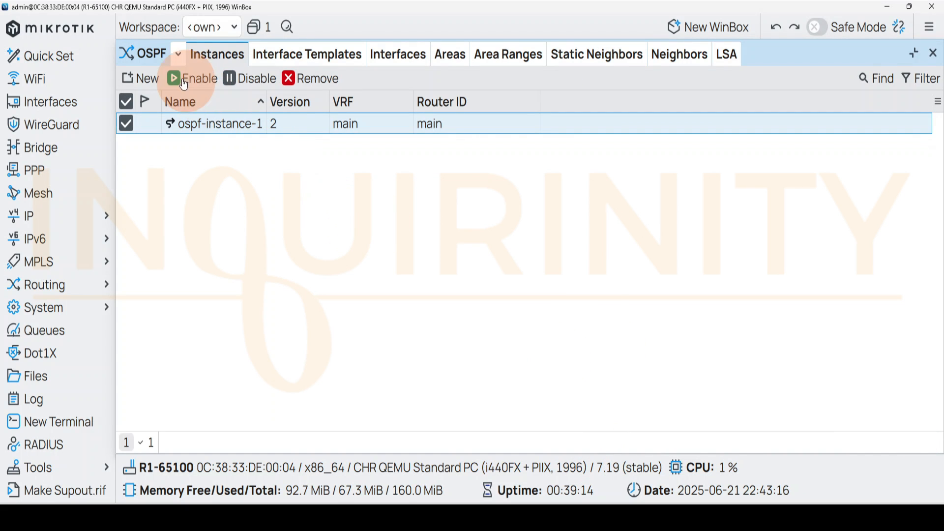
{"action": "left_click", "coordinate": [200, 132]}
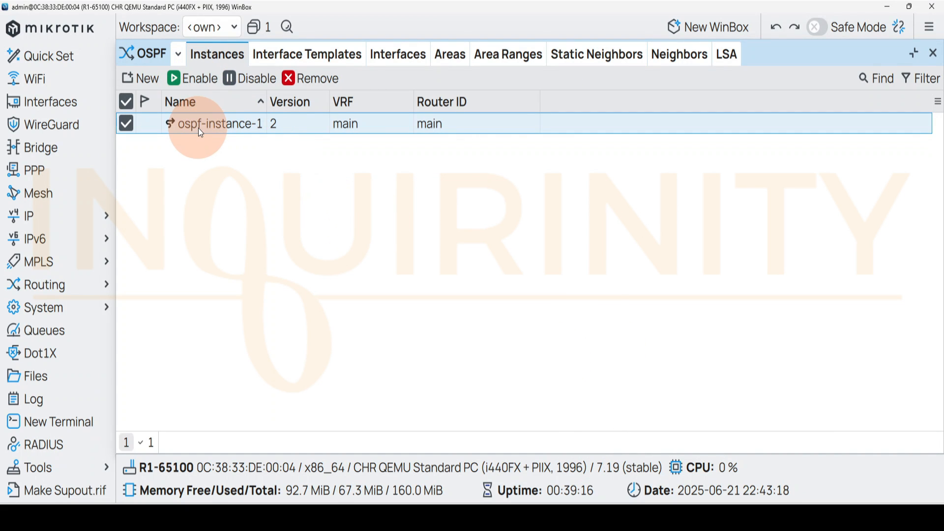
Check R1's OSPF neighbor list, interface templates and instance, widening the neighbor list's Area column to read it fully
{"action": "left_click", "coordinate": [679, 54]}
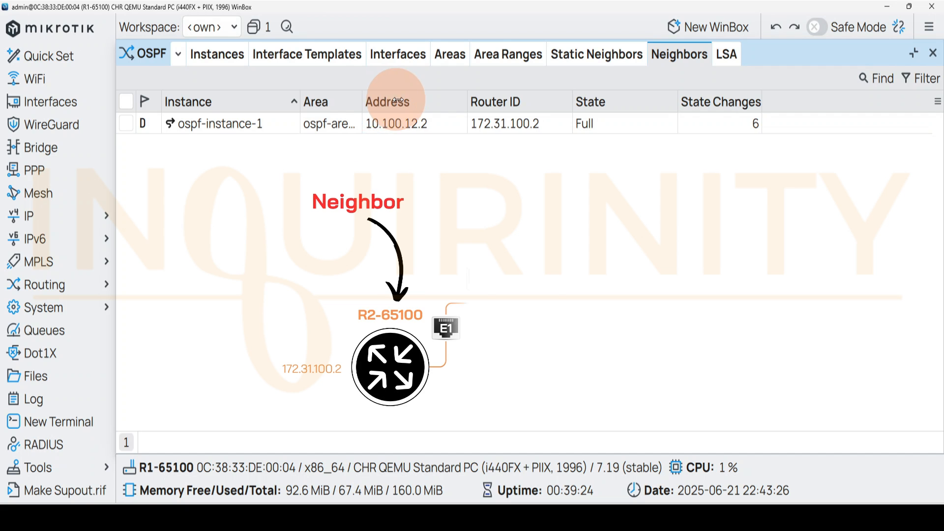
{"action": "left_click_drag", "start_coordinate": [397, 100], "coordinate": [405, 100]}
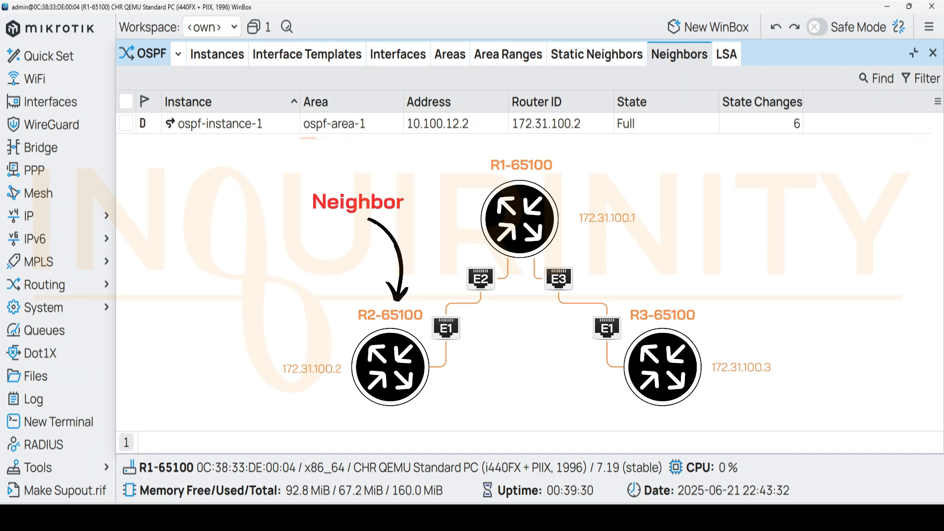
{"action": "left_click", "coordinate": [275, 55]}
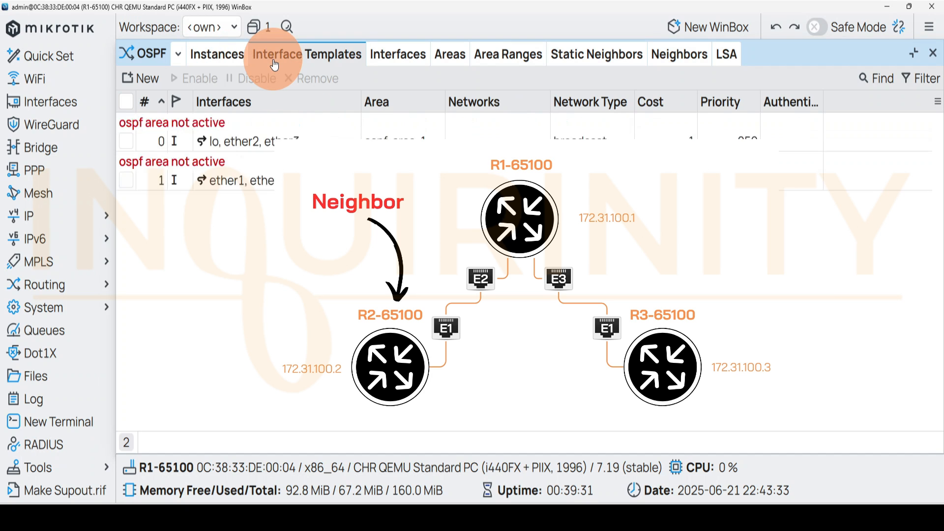
{"action": "left_click", "coordinate": [215, 61]}
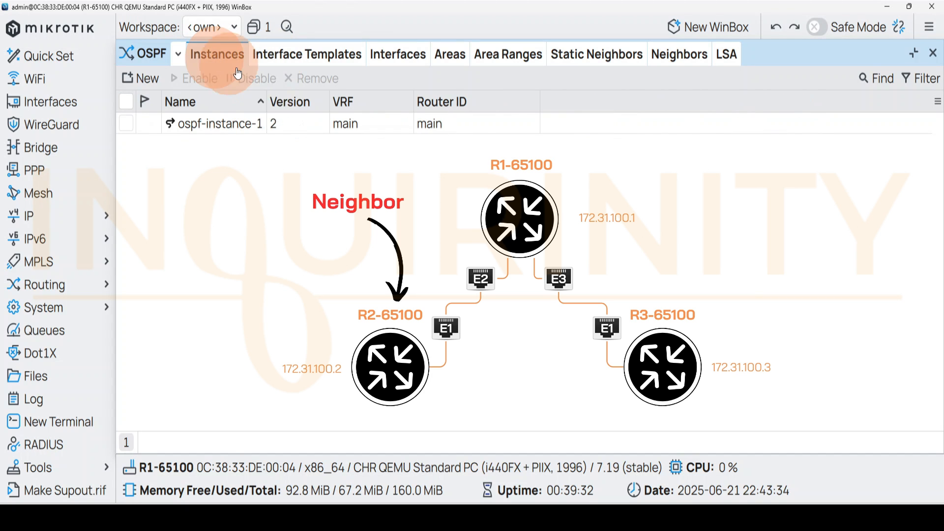
{"action": "left_click", "coordinate": [671, 60]}
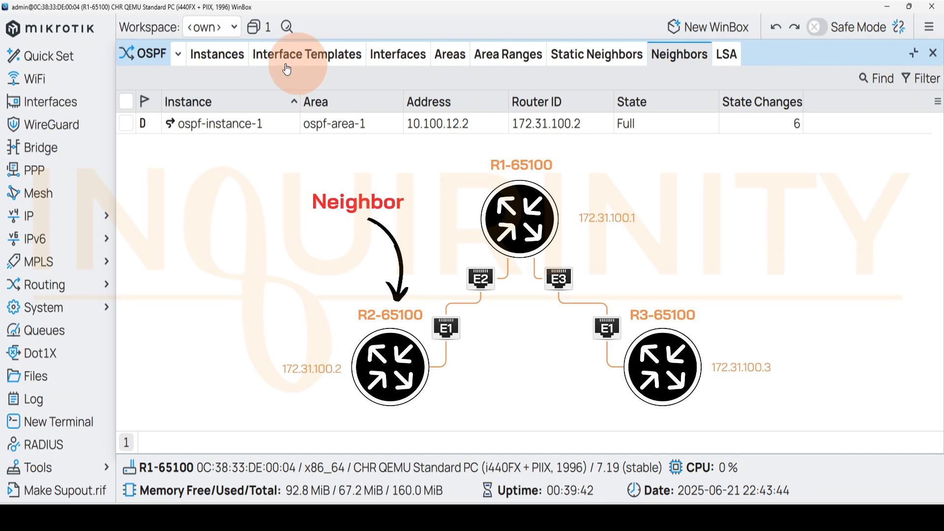
{"action": "left_click", "coordinate": [217, 54]}
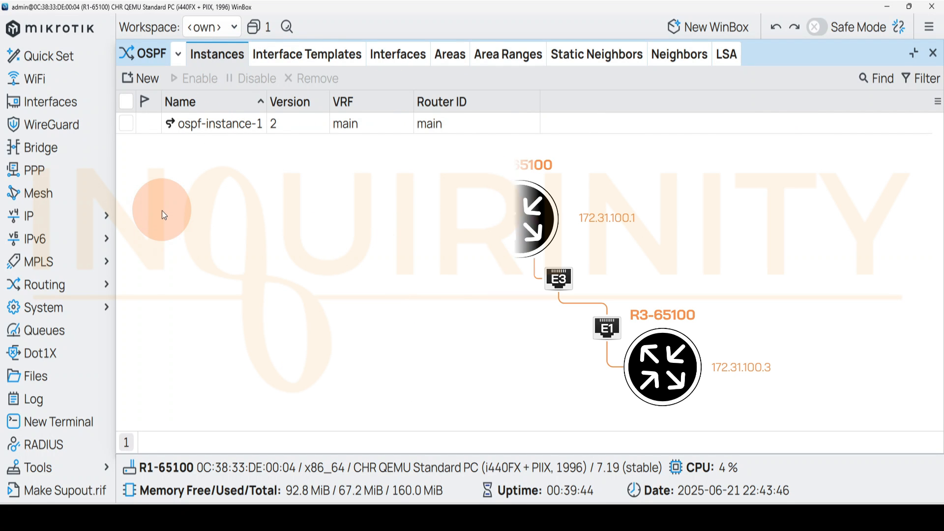
{"action": "left_click", "coordinate": [678, 55]}
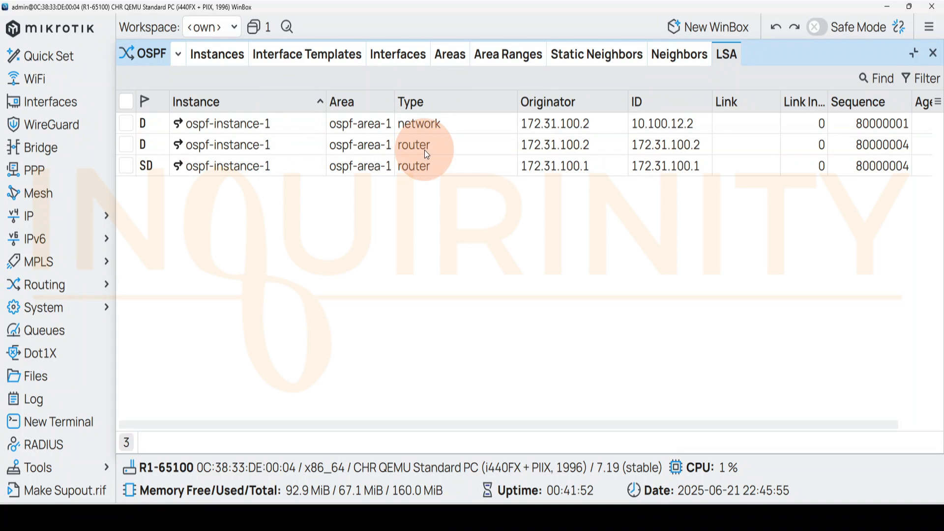
Inspect the details of the router LSA 172.31.100.2 and the network LSA 10.100.12.2, including the latter's originator
{"action": "double_click", "coordinate": [225, 149]}
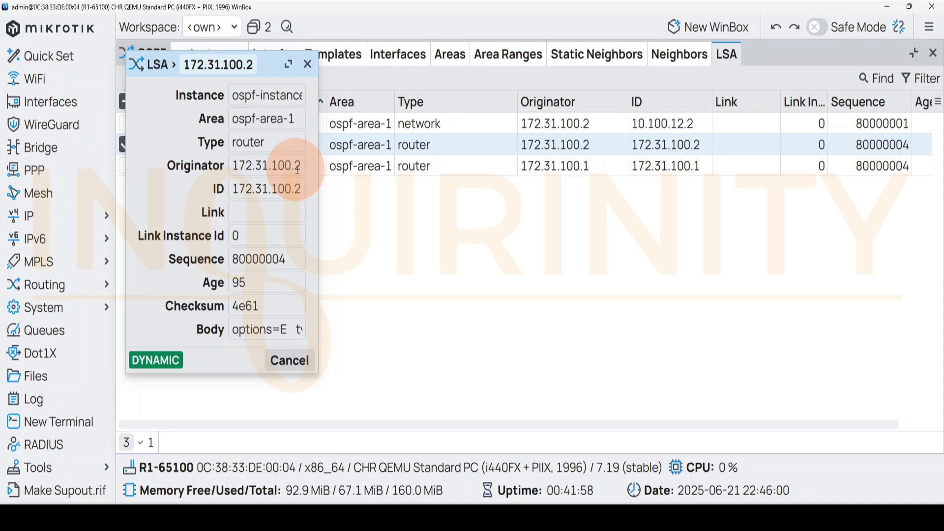
{"action": "left_click", "coordinate": [308, 64]}
{"action": "double_click", "coordinate": [244, 128]}
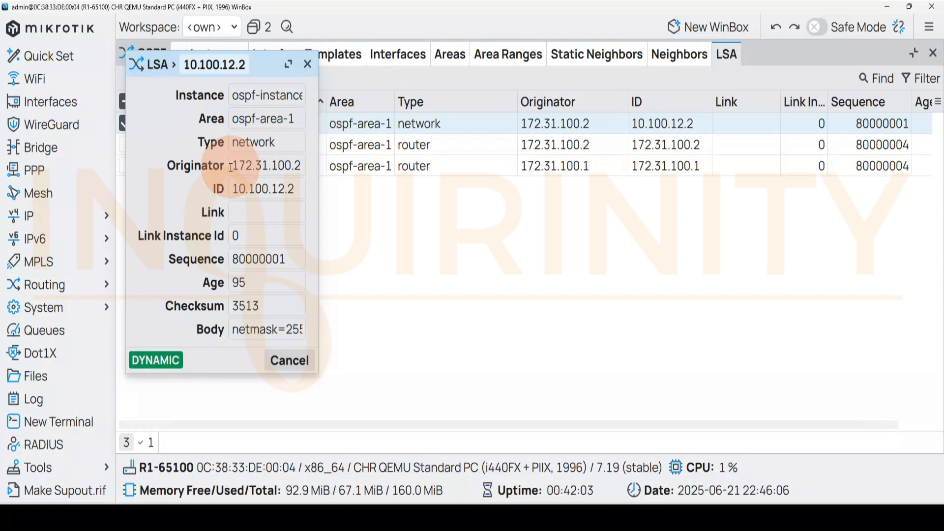
{"action": "left_click", "coordinate": [288, 168]}
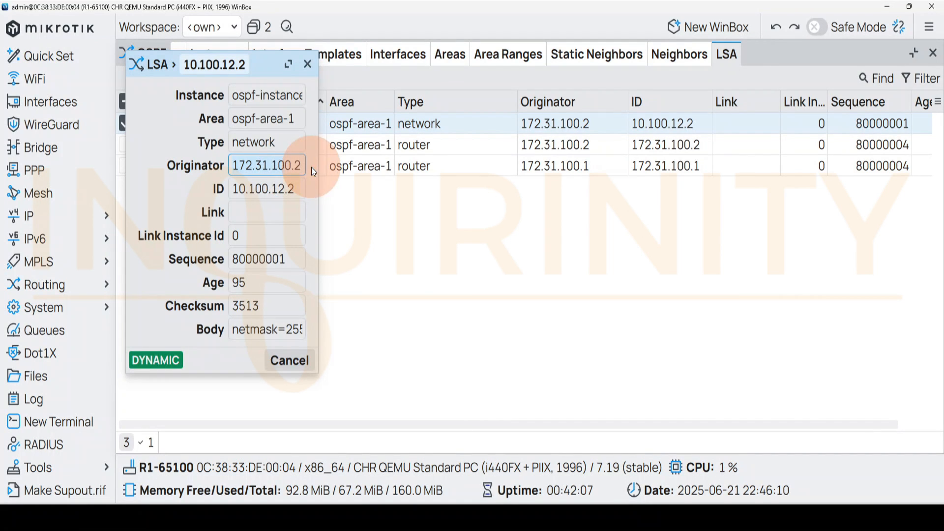
{"action": "left_click", "coordinate": [307, 64]}
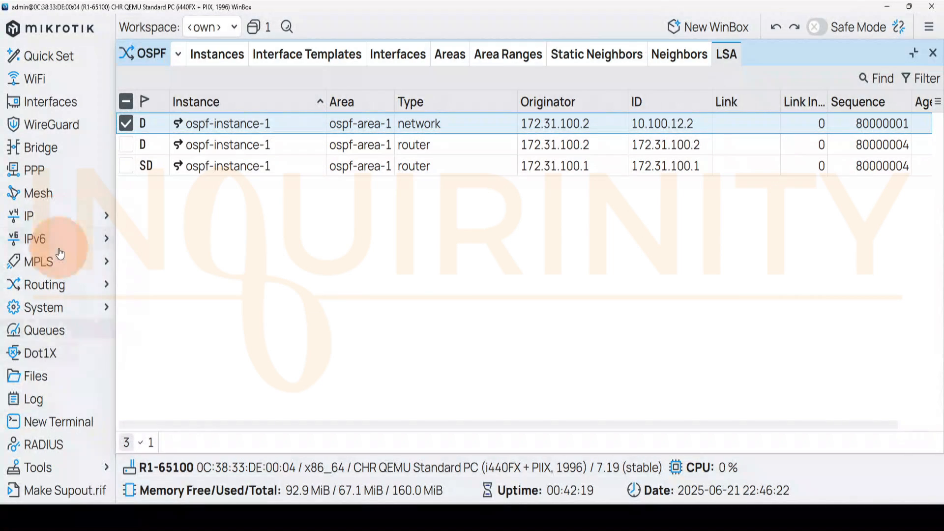
Open R1's IP route list and examine the OSPF route to 172.31.100.2/32
{"action": "left_click", "coordinate": [60, 224]}
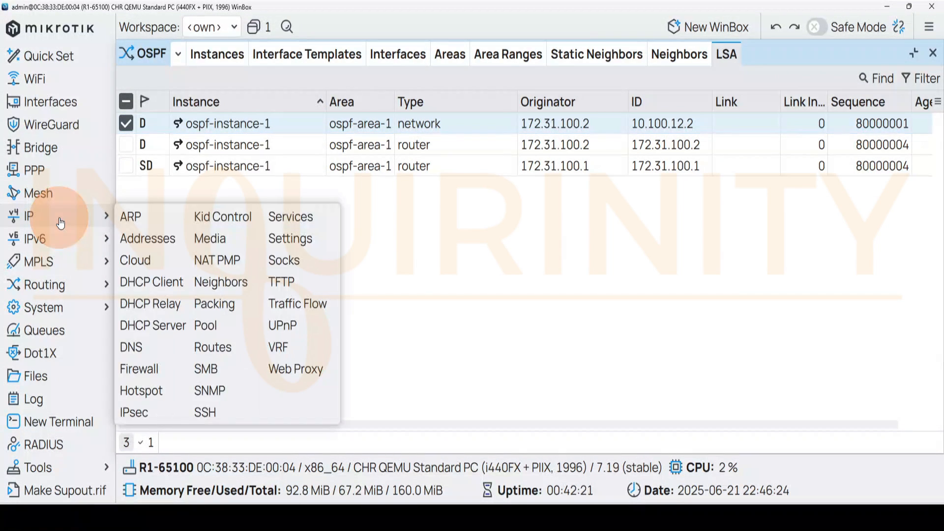
{"action": "left_click", "coordinate": [227, 350]}
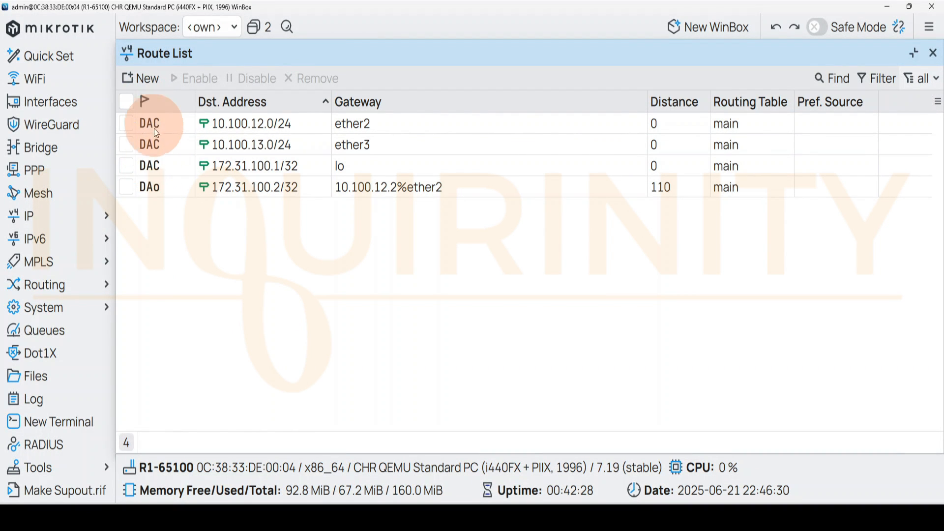
{"action": "left_click", "coordinate": [150, 189]}
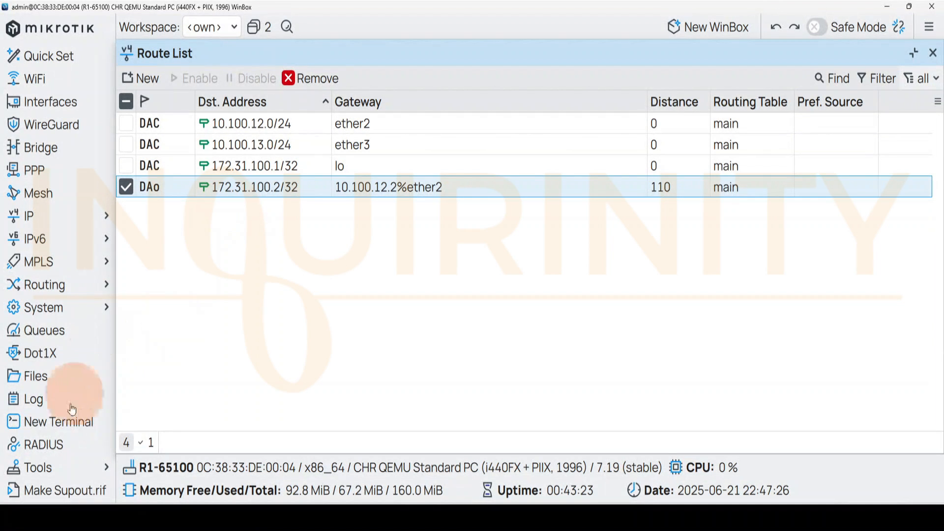
Ping R2's loopback address 172.31.100.2 from R1-65100
{"action": "left_click", "coordinate": [49, 468]}
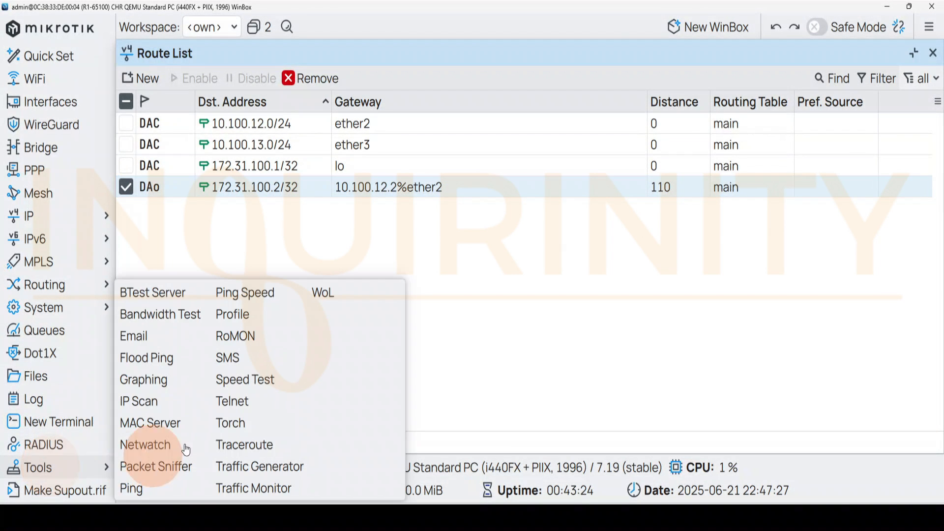
{"action": "left_click", "coordinate": [133, 489]}
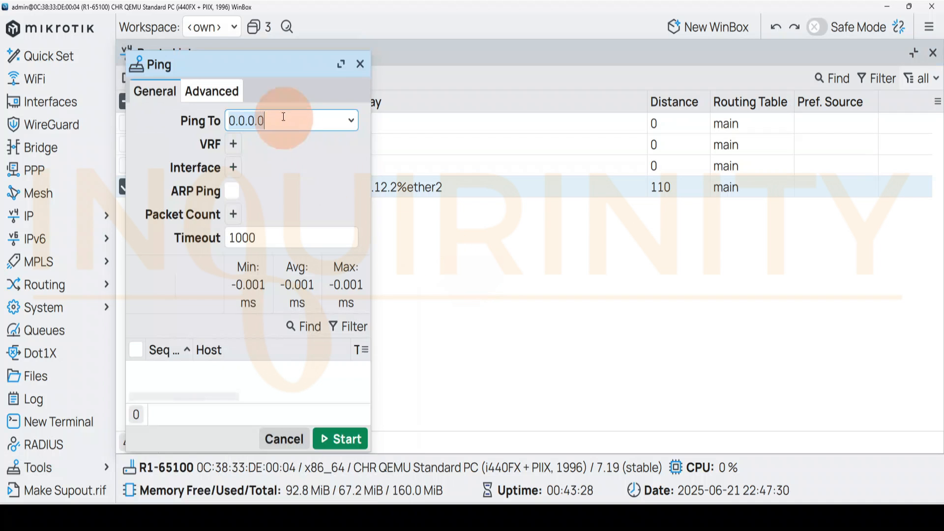
{"action": "left_click", "coordinate": [340, 64]}
{"action": "left_click", "coordinate": [165, 117]}
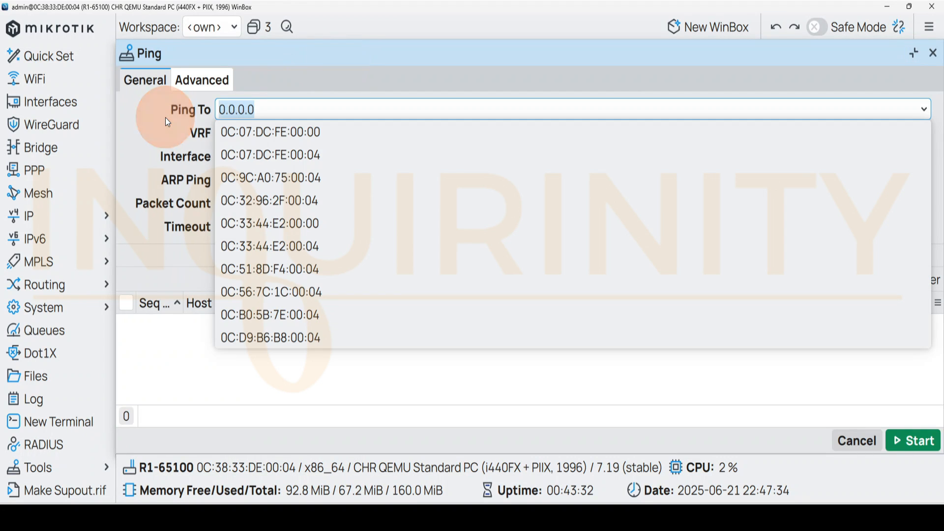
{"action": "type", "text": "172.31."}
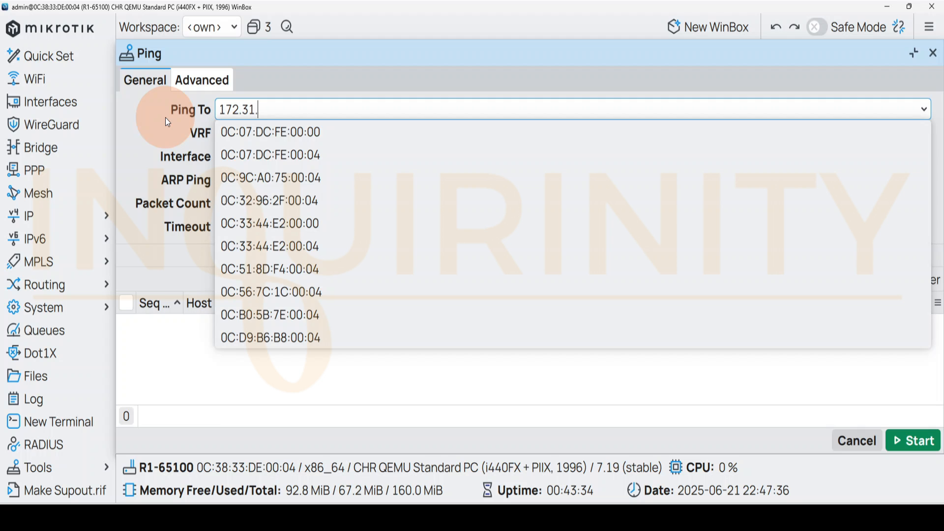
{"action": "type", "text": "100.2"}
{"action": "left_click", "coordinate": [294, 403]}
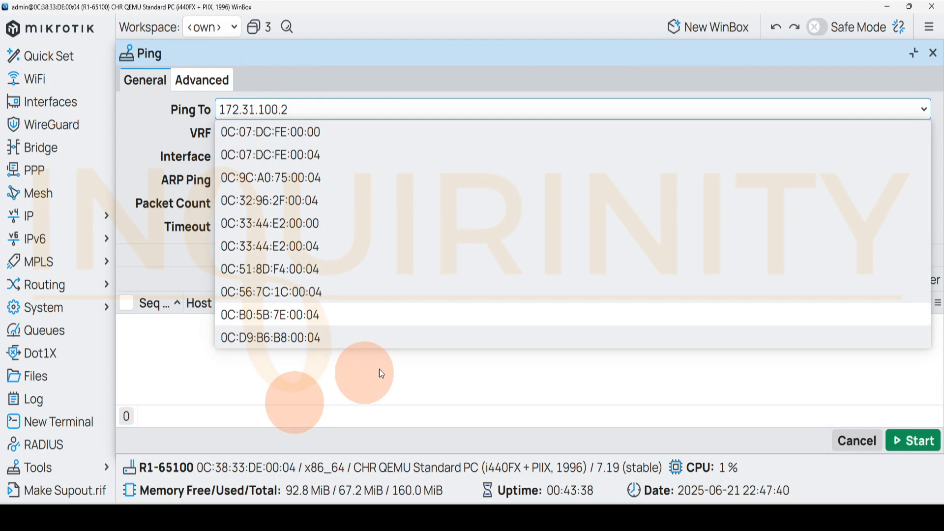
{"action": "left_click", "coordinate": [902, 444]}
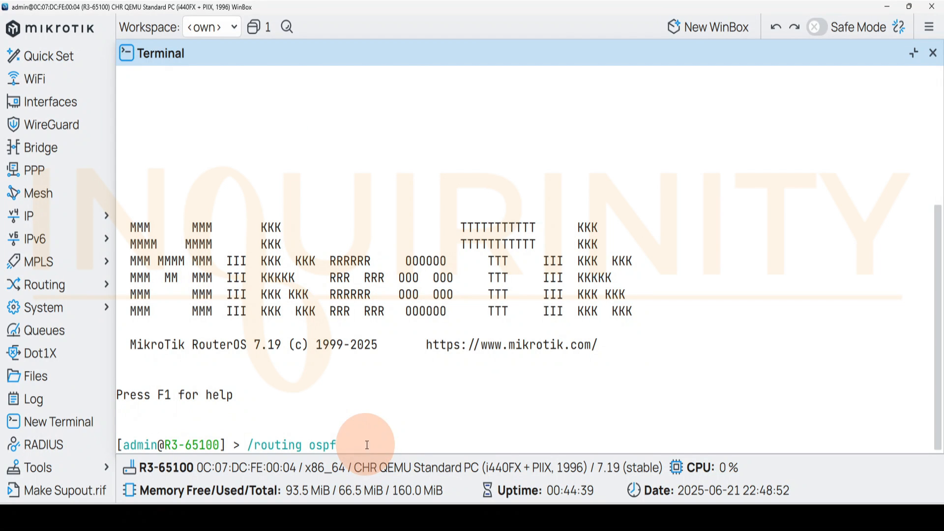
In R3-65100's terminal, extend the /routing ospf command to instance add, listing the available options at each level
{"action": "type", "text": "?"}
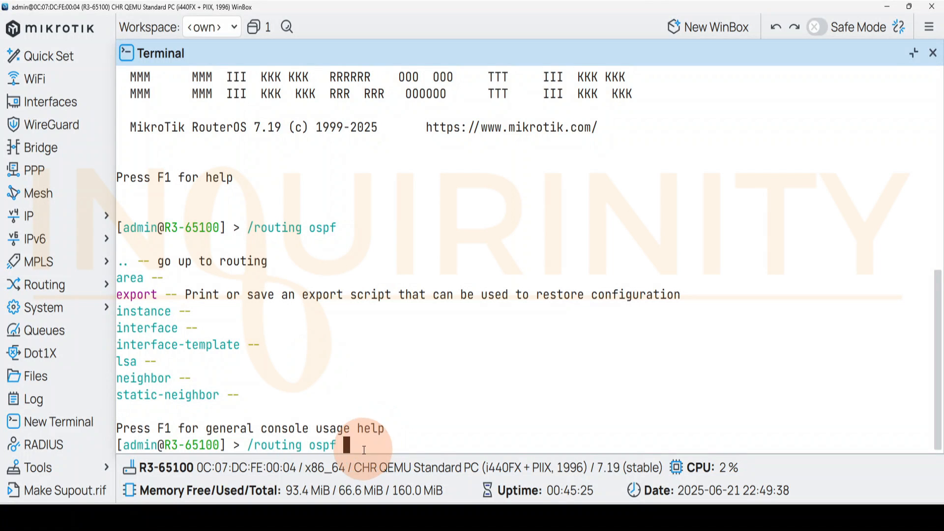
{"action": "type", "text": "instance"}
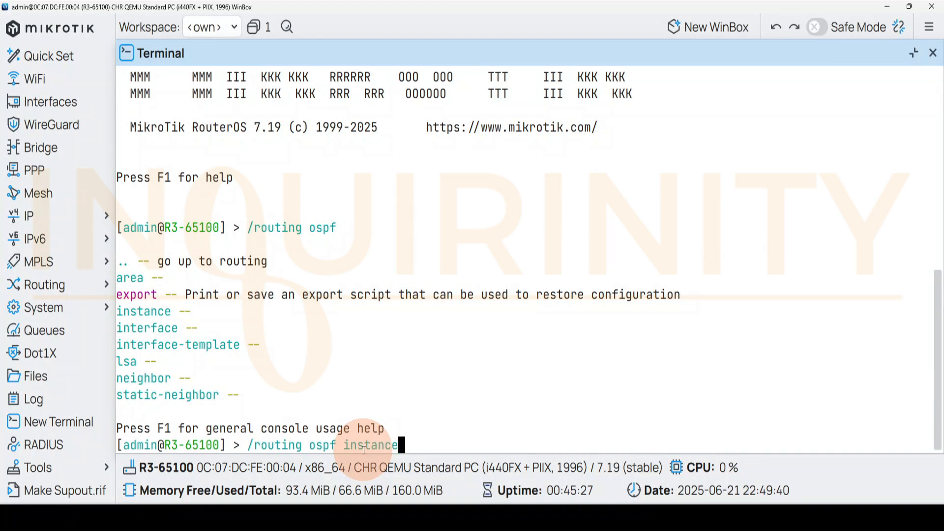
{"action": "type", "text": " ?"}
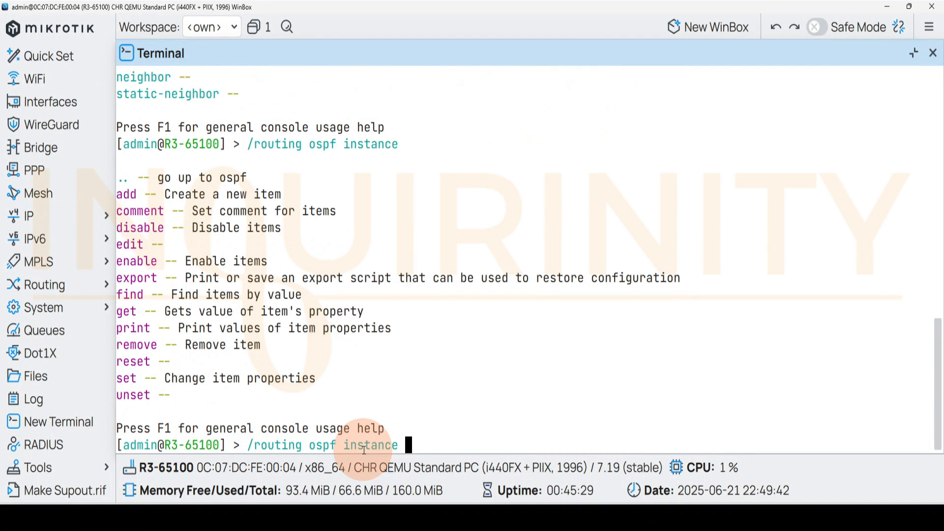
{"action": "type", "text": "add "}
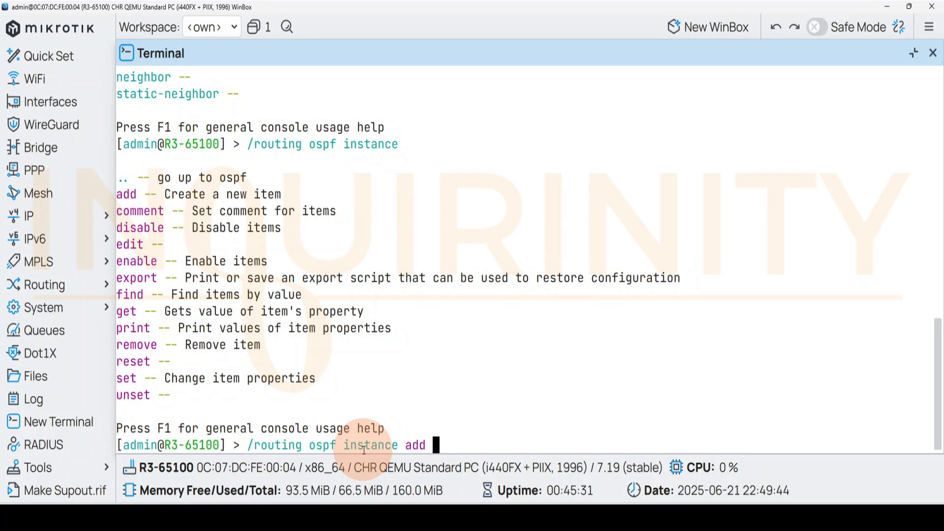
{"action": "type", "text": "?"}
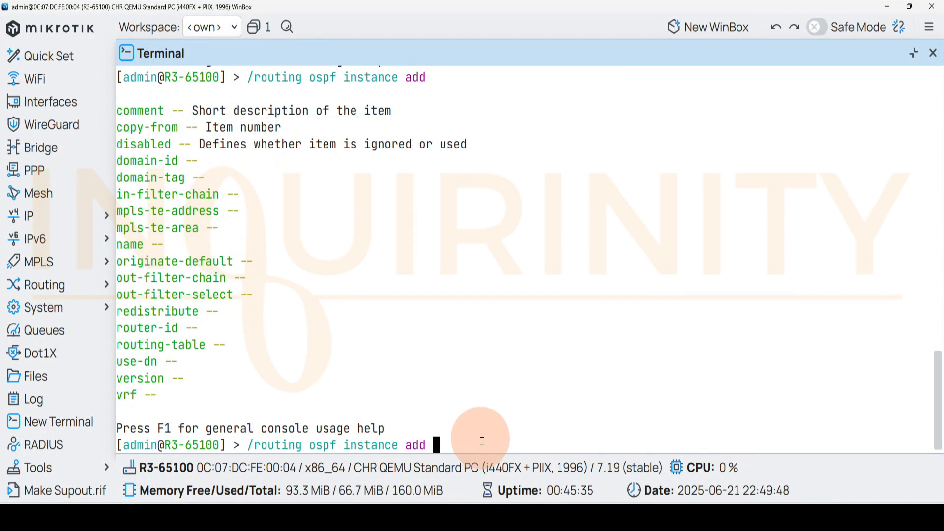
{"action": "type", "text": "d"}
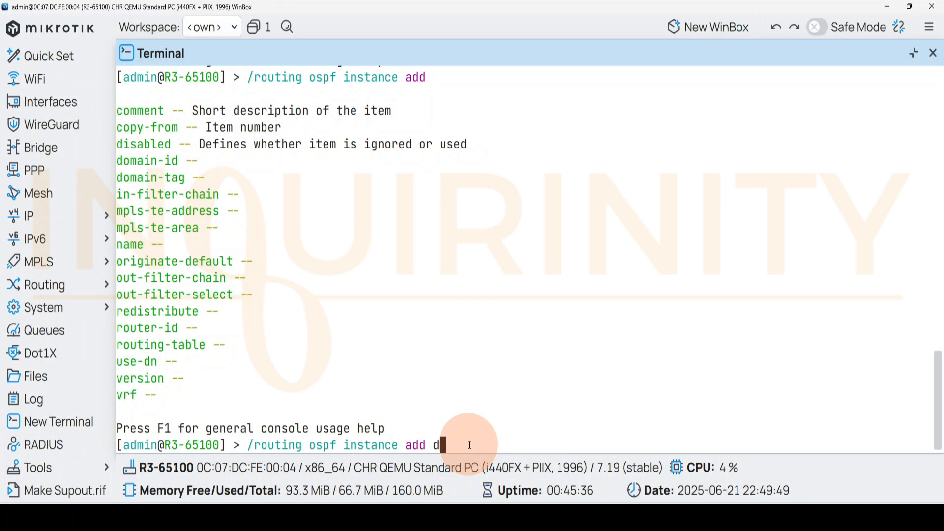
{"action": "type", "text": "isabled=no"}
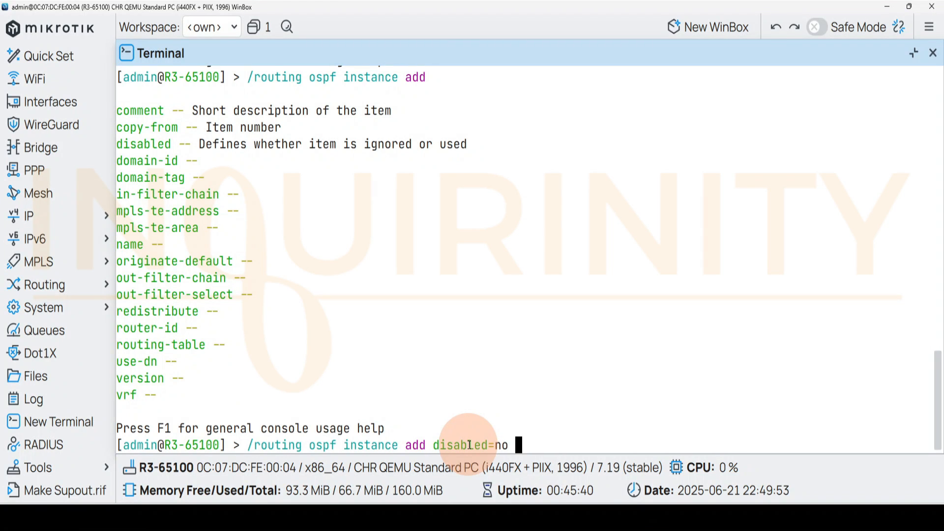
{"action": "type", "text": " name=ps"}
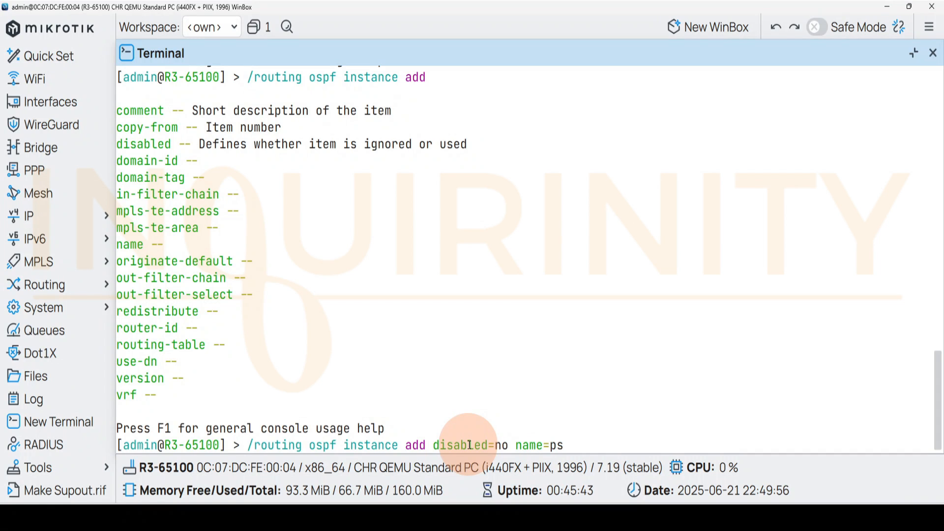
Add an OSPF instance on R3-65100 with disabled=no and name=ospf-instance-1
{"action": "key", "text": "BackSpace"}
{"action": "type", "text": "f-instanc"}
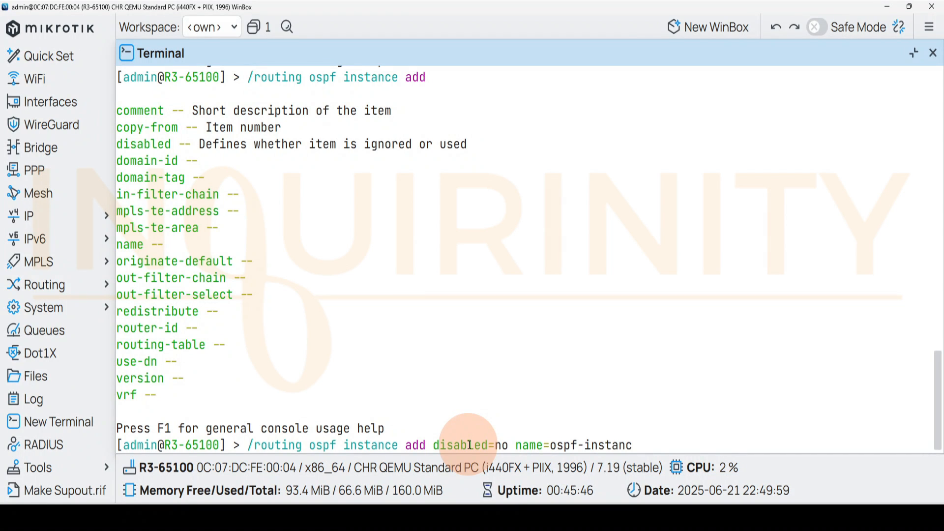
{"action": "type", "text": "e-1"}
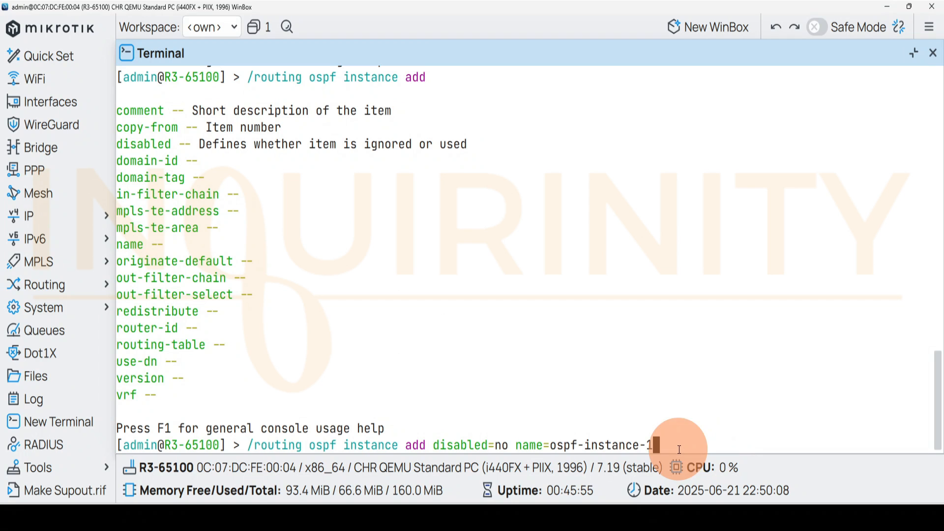
{"action": "key", "text": "Return"}
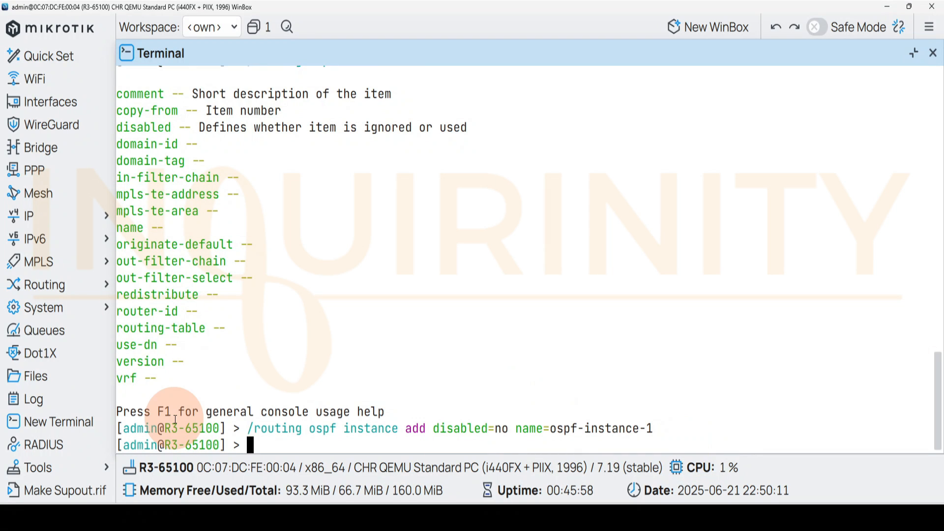
Print R3's OSPF instances in the terminal and open the OSPF window to check the configured instance
{"action": "key", "text": "Up"}
{"action": "key", "text": "BackSpace"}
{"action": "key", "text": "BackSpace"}
{"action": "key", "text": "BackSpace"}
{"action": "key", "text": "BackSpace"}
{"action": "key", "text": "BackSpace"}
{"action": "key", "text": "BackSpace"}
{"action": "key", "text": "BackSpace"}
{"action": "key", "text": "BackSpace"}
{"action": "key", "text": "BackSpace"}
{"action": "key", "text": "BackSpace"}
{"action": "key", "text": "BackSpace"}
{"action": "key", "text": "BackSpace"}
{"action": "key", "text": "BackSpace"}
{"action": "key", "text": "BackSpace"}
{"action": "key", "text": "BackSpace"}
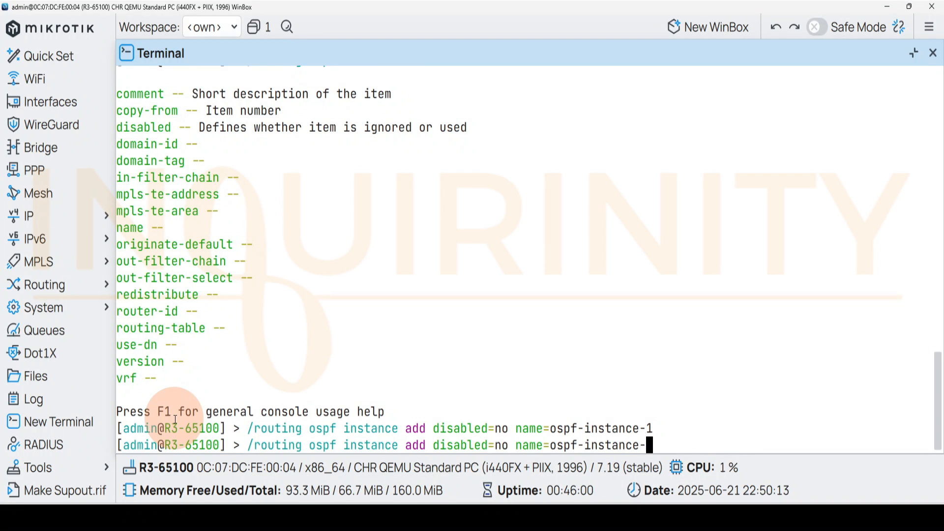
{"action": "key", "text": "BackSpace"}
{"action": "key", "text": "BackSpace"}
{"action": "key", "text": "BackSpace"}
{"action": "key", "text": "BackSpace"}
{"action": "key", "text": "BackSpace"}
{"action": "key", "text": "BackSpace"}
{"action": "key", "text": "BackSpace"}
{"action": "key", "text": "BackSpace"}
{"action": "key", "text": "BackSpace"}
{"action": "key", "text": "BackSpace"}
{"action": "key", "text": "BackSpace"}
{"action": "key", "text": "BackSpace"}
{"action": "key", "text": "BackSpace"}
{"action": "key", "text": "BackSpace"}
{"action": "key", "text": "BackSpace"}
{"action": "key", "text": "BackSpace"}
{"action": "key", "text": "BackSpace"}
{"action": "key", "text": "BackSpace"}
{"action": "key", "text": "BackSpace"}
{"action": "key", "text": "BackSpace"}
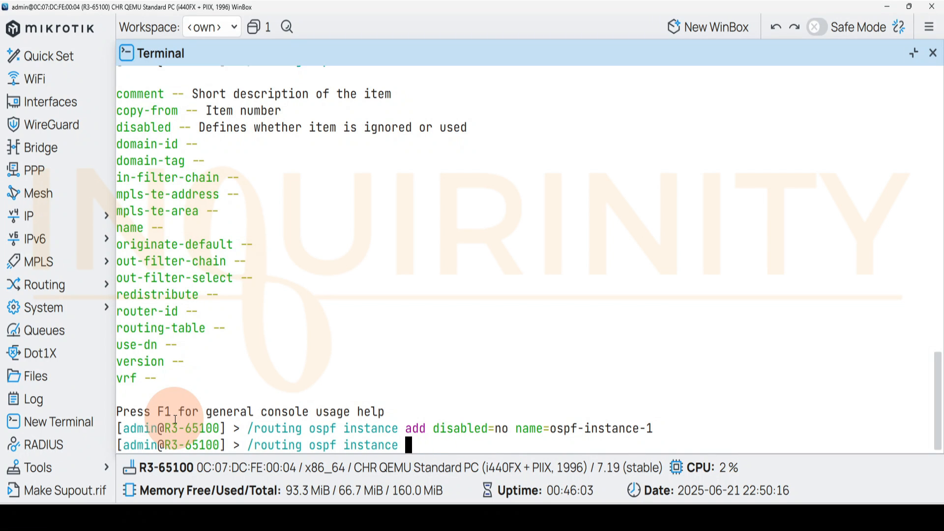
{"action": "type", "text": "print"}
{"action": "key", "text": "Return"}
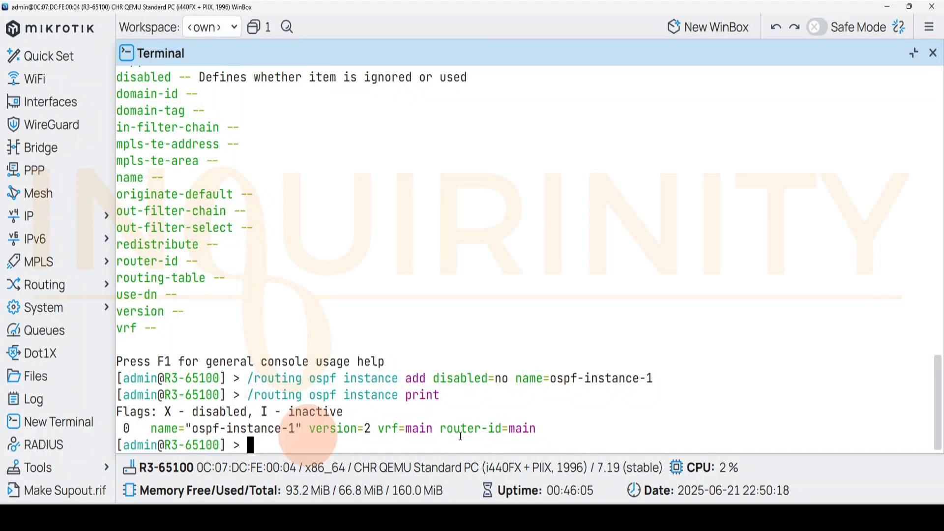
{"action": "left_click", "coordinate": [55, 286]}
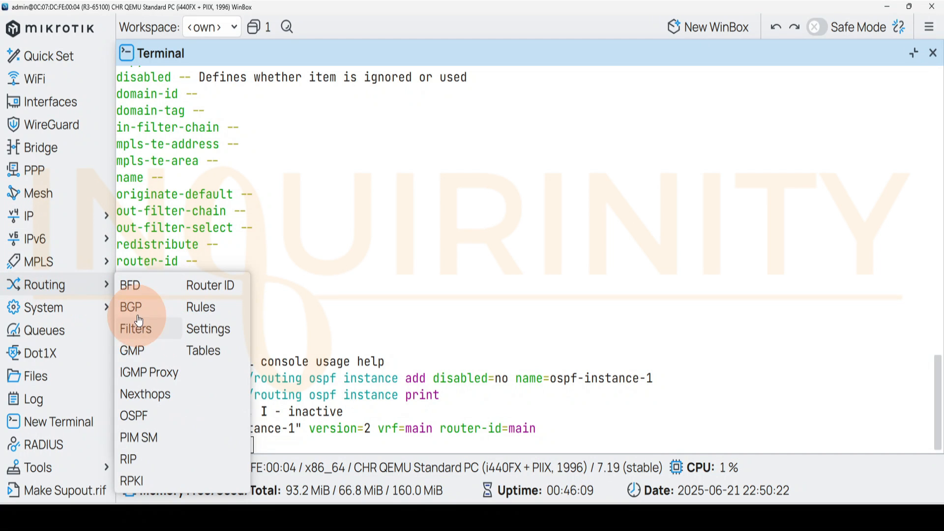
{"action": "left_click", "coordinate": [133, 416]}
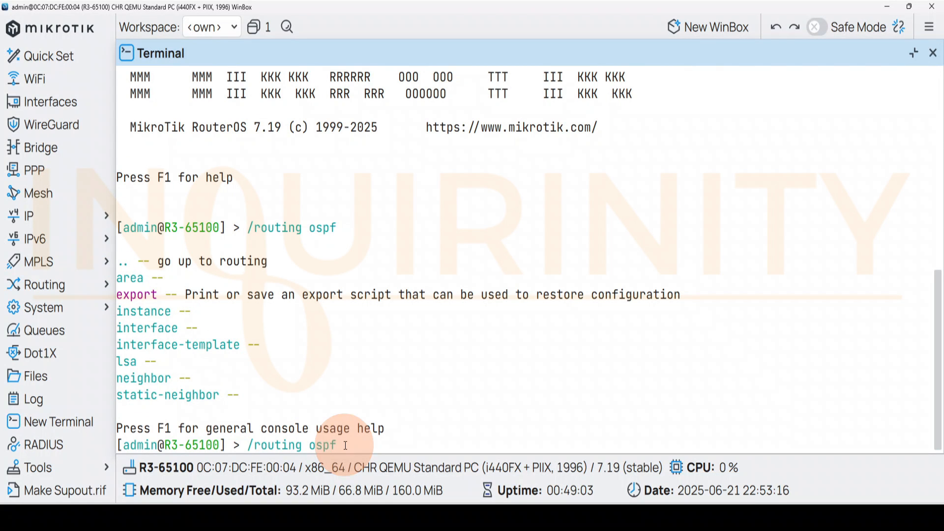
Extend the /routing ospf command to area add, listing the available options at each level
{"action": "type", "text": "ea"}
{"action": "key", "text": "question"}
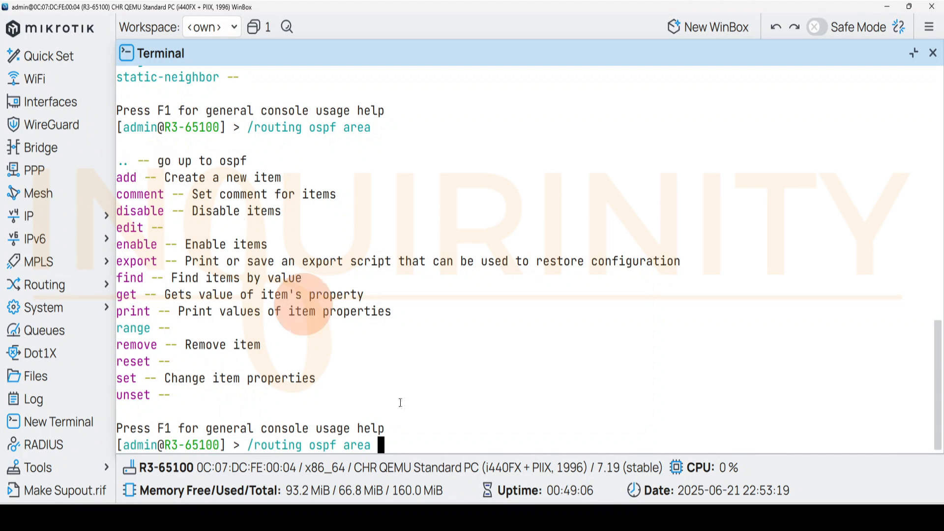
{"action": "type", "text": "add"}
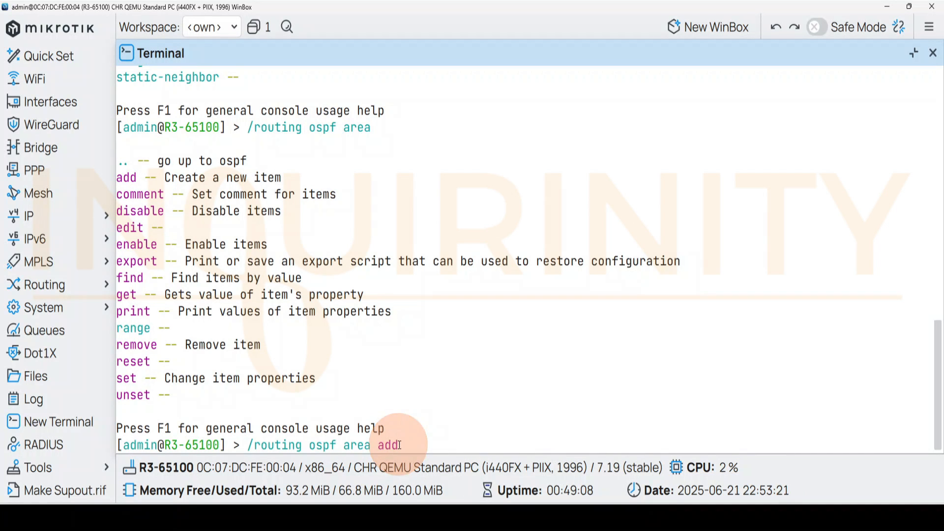
{"action": "key", "text": "question"}
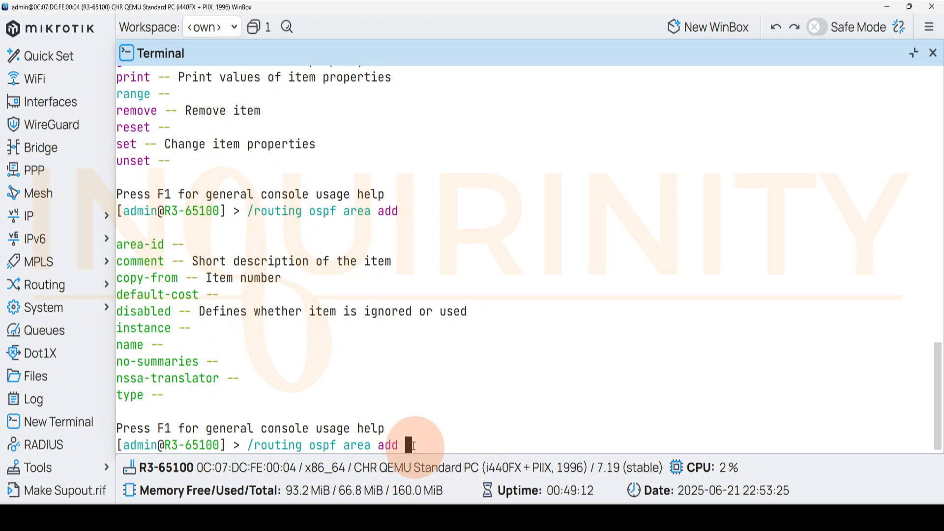
Create the OSPF area on R3 with disabled=no, name=ospf-area-1 and instance=ospf-instance-1
{"action": "type", "text": "disabled=no"}
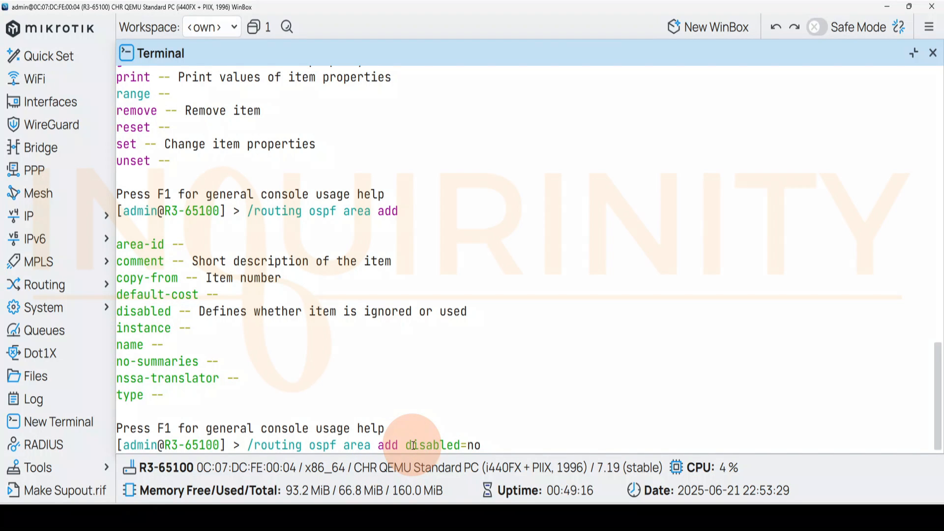
{"action": "type", "text": " nam"}
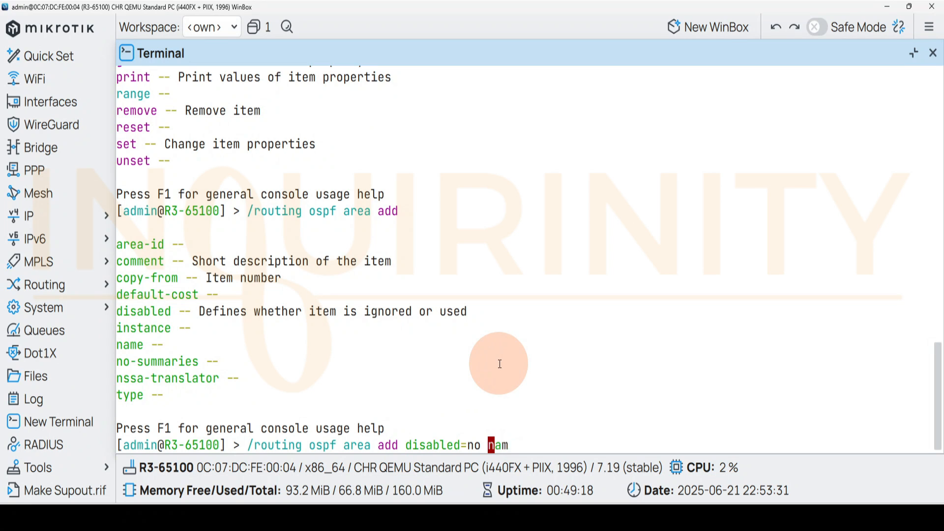
{"action": "type", "text": "e=ospf-area-1 inst"}
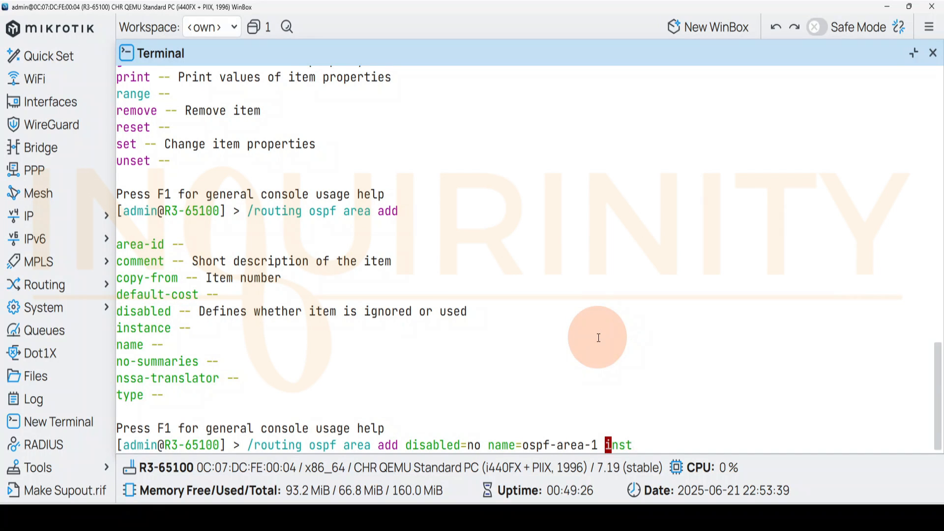
{"action": "key", "text": "Tab"}
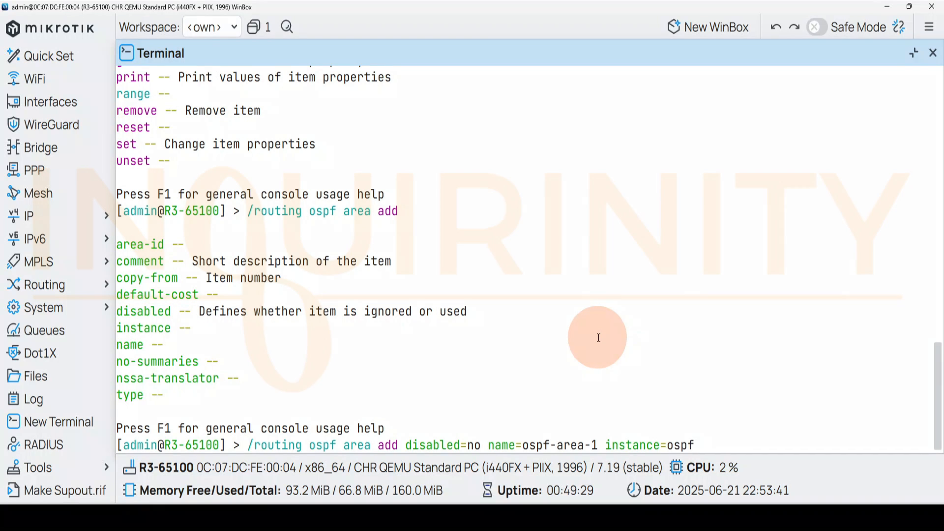
{"action": "type", "text": "ospf-instance-1"}
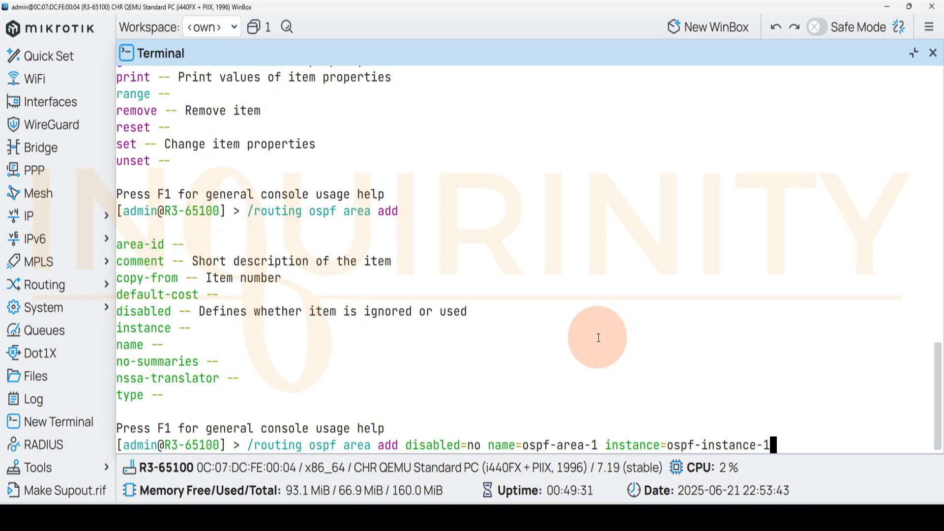
{"action": "key", "text": "Return"}
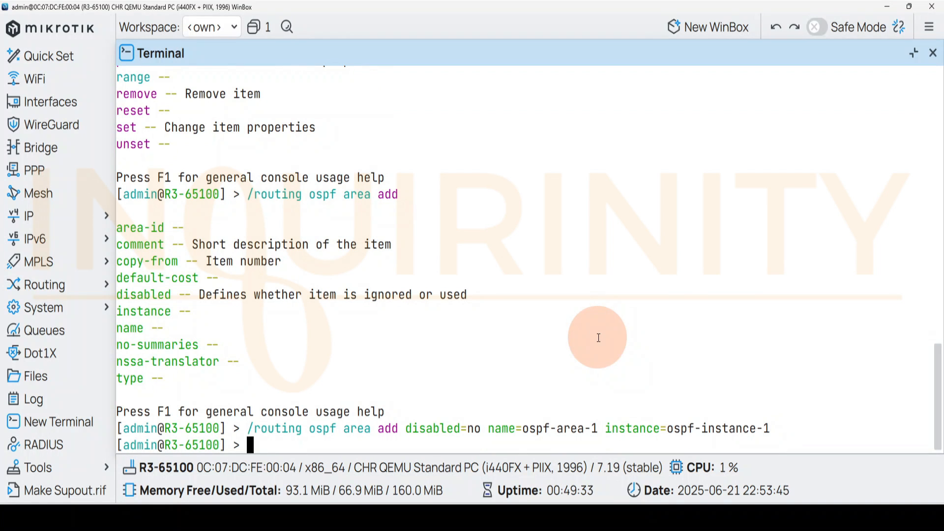
Print R3's OSPF areas in the terminal by reworking the previous command into /routing ospf area print
{"action": "key", "text": "Up"}
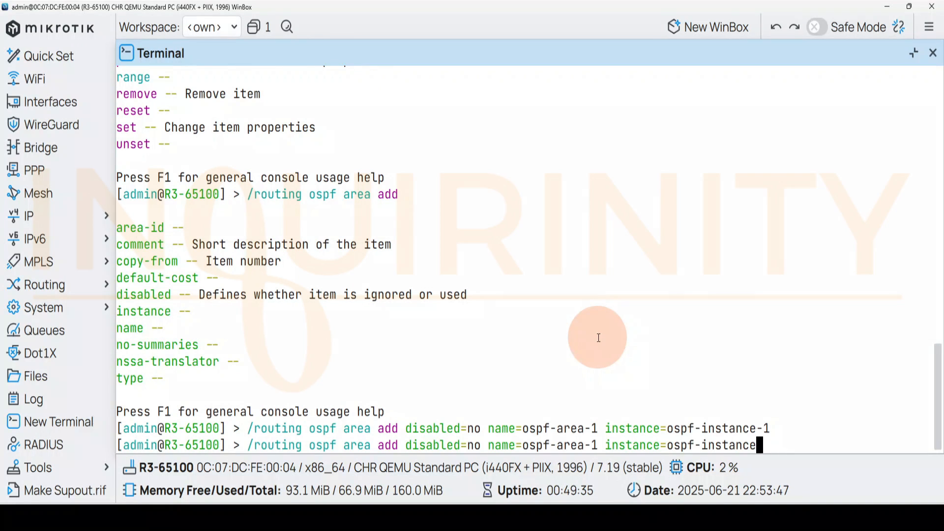
{"action": "key", "text": "BackSpace"}
{"action": "key", "text": "BackSpace"}
{"action": "key", "text": "BackSpace"}
{"action": "key", "text": "BackSpace"}
{"action": "key", "text": "BackSpace"}
{"action": "key", "text": "BackSpace"}
{"action": "key", "text": "BackSpace"}
{"action": "key", "text": "BackSpace"}
{"action": "key", "text": "BackSpace"}
{"action": "key", "text": "BackSpace"}
{"action": "key", "text": "BackSpace"}
{"action": "key", "text": "BackSpace"}
{"action": "key", "text": "BackSpace"}
{"action": "key", "text": "BackSpace"}
{"action": "key", "text": "BackSpace"}
{"action": "key", "text": "BackSpace"}
{"action": "key", "text": "BackSpace"}
{"action": "key", "text": "BackSpace"}
{"action": "key", "text": "BackSpace"}
{"action": "key", "text": "BackSpace"}
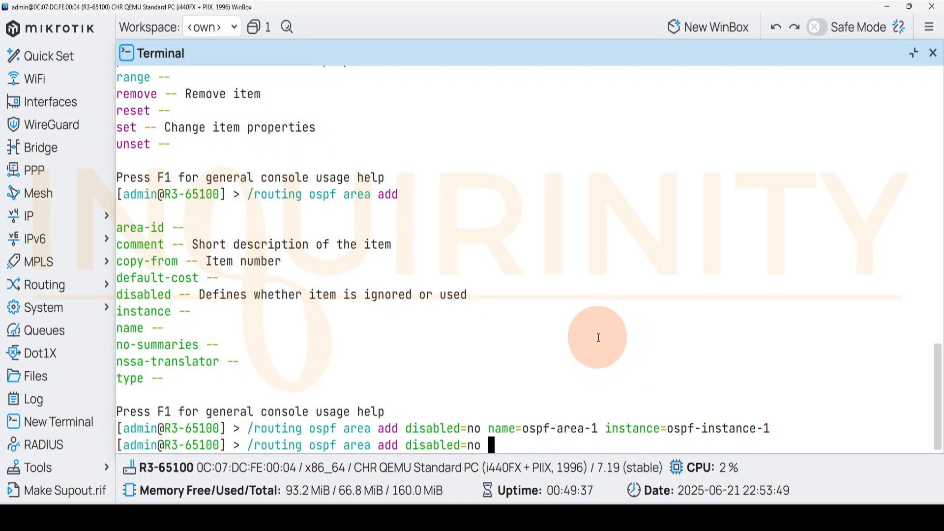
{"action": "key", "text": "BackSpace"}
{"action": "key", "text": "BackSpace"}
{"action": "key", "text": "BackSpace"}
{"action": "key", "text": "BackSpace"}
{"action": "key", "text": "BackSpace"}
{"action": "key", "text": "BackSpace"}
{"action": "key", "text": "BackSpace"}
{"action": "key", "text": "BackSpace"}
{"action": "key", "text": "BackSpace"}
{"action": "key", "text": "BackSpace"}
{"action": "key", "text": "BackSpace"}
{"action": "key", "text": "BackSpace"}
{"action": "key", "text": "BackSpace"}
{"action": "key", "text": "BackSpace"}
{"action": "key", "text": "BackSpace"}
{"action": "key", "text": "BackSpace"}
{"action": "key", "text": "BackSpace"}
{"action": "key", "text": "BackSpace"}
{"action": "key", "text": "BackSpace"}
{"action": "key", "text": "BackSpace"}
{"action": "type", "text": "area"}
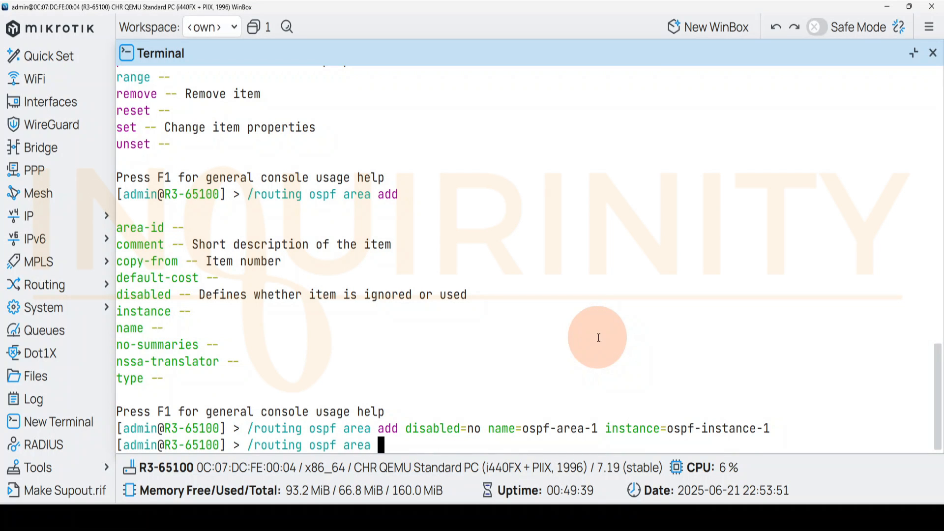
{"action": "key", "text": "Return"}
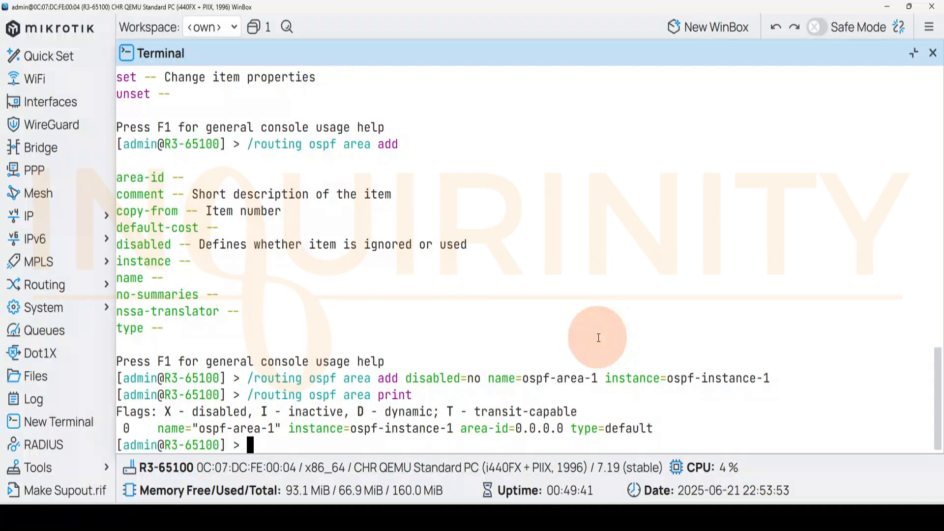
View the list of areas in R3's OSPF window
{"action": "left_click", "coordinate": [49, 290]}
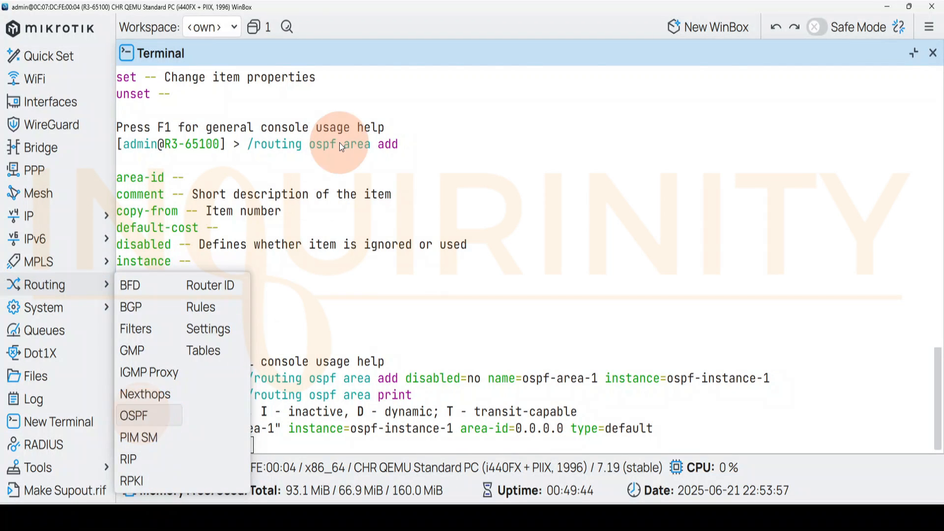
{"action": "left_click", "coordinate": [142, 418]}
{"action": "left_click", "coordinate": [453, 72]}
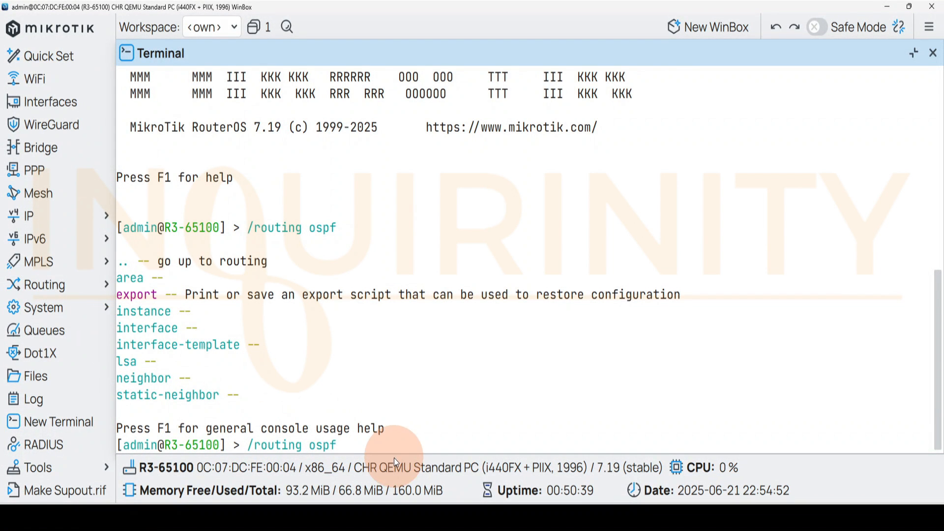
Extend the /routing ospf command to interface-template add, listing the options at each level, and enter disabled=no
{"action": "type", "text": "interface-template/"}
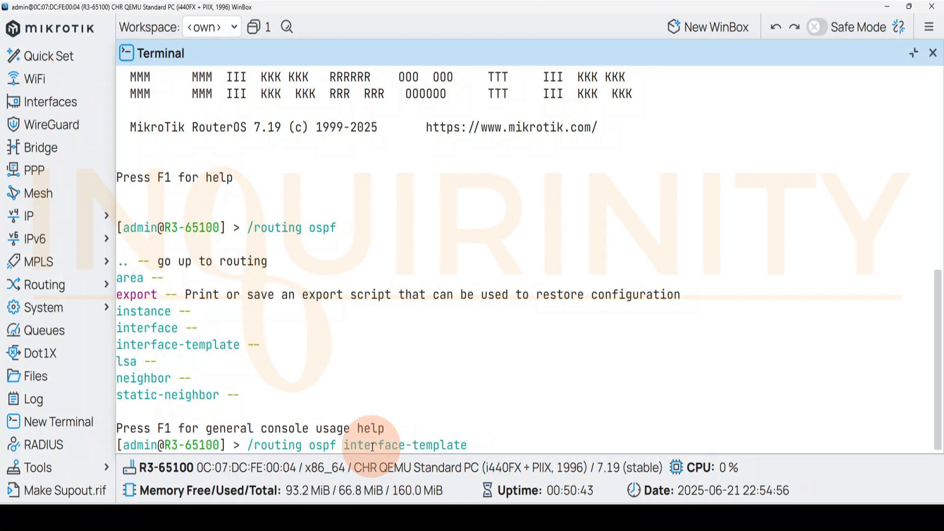
{"action": "key", "text": "question"}
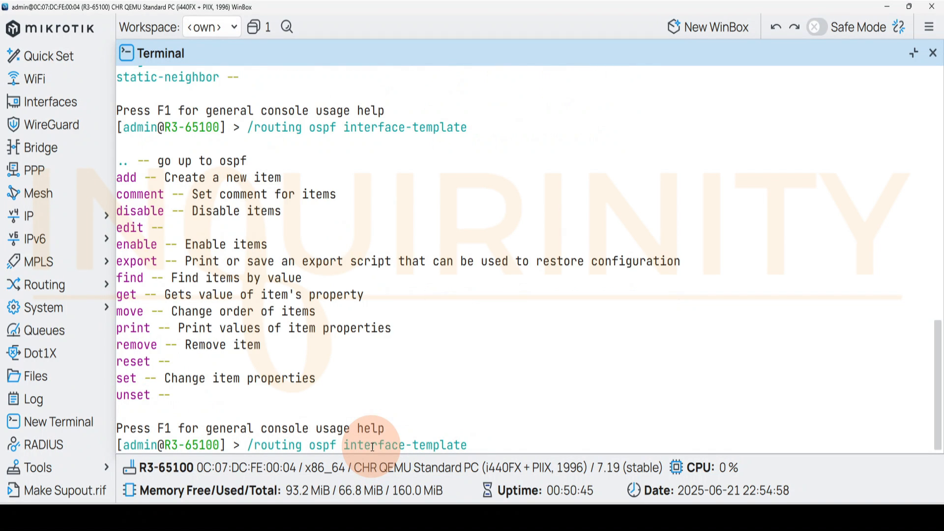
{"action": "type", "text": "add"}
{"action": "key", "text": "question"}
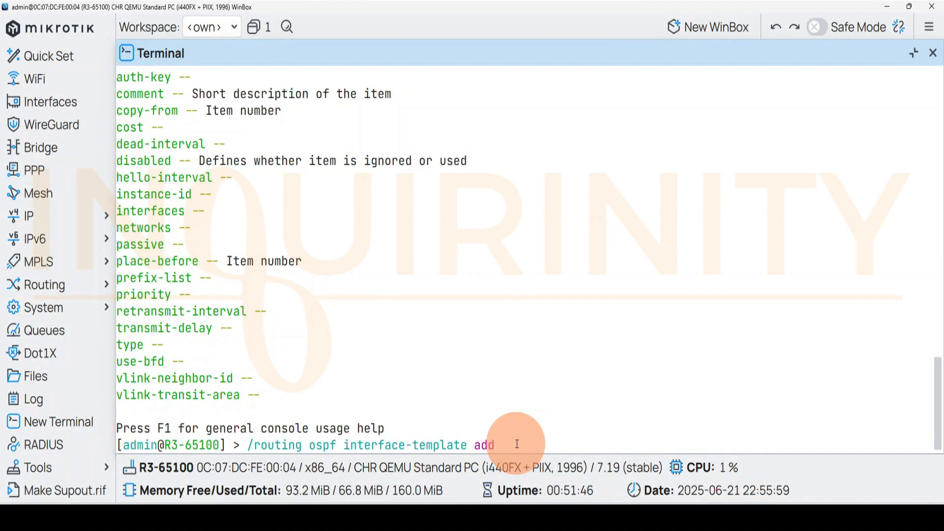
{"action": "type", "text": "abled"}
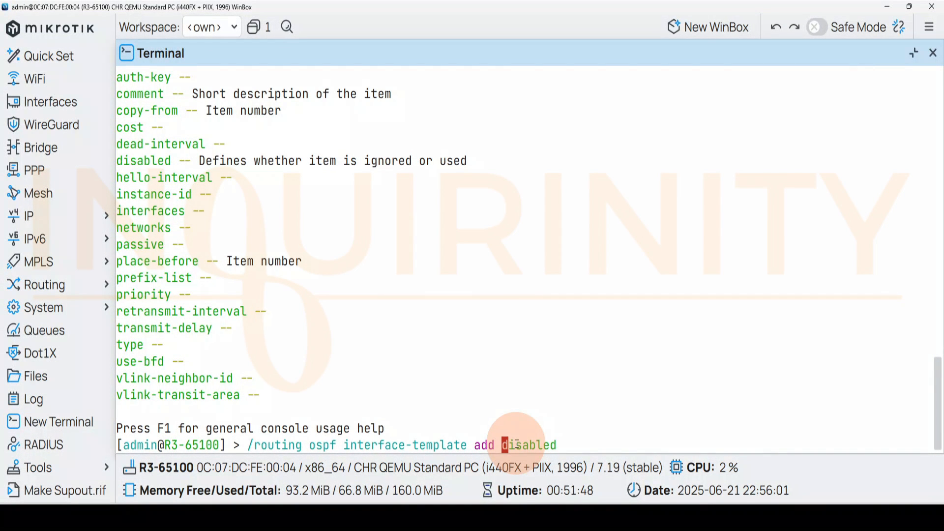
{"action": "type", "text": "=no"}
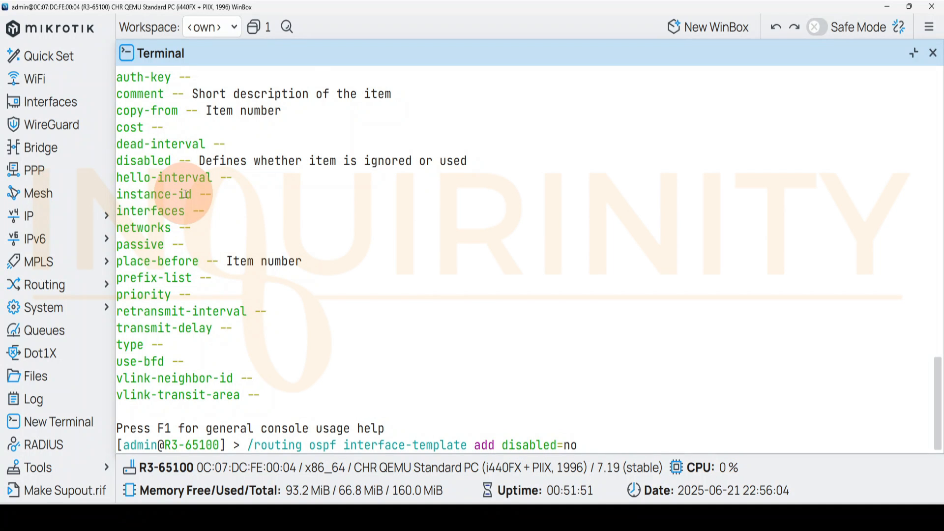
Open R3's OSPF window while keeping the unfinished interface-template command in the terminal
{"action": "left_click", "coordinate": [53, 294]}
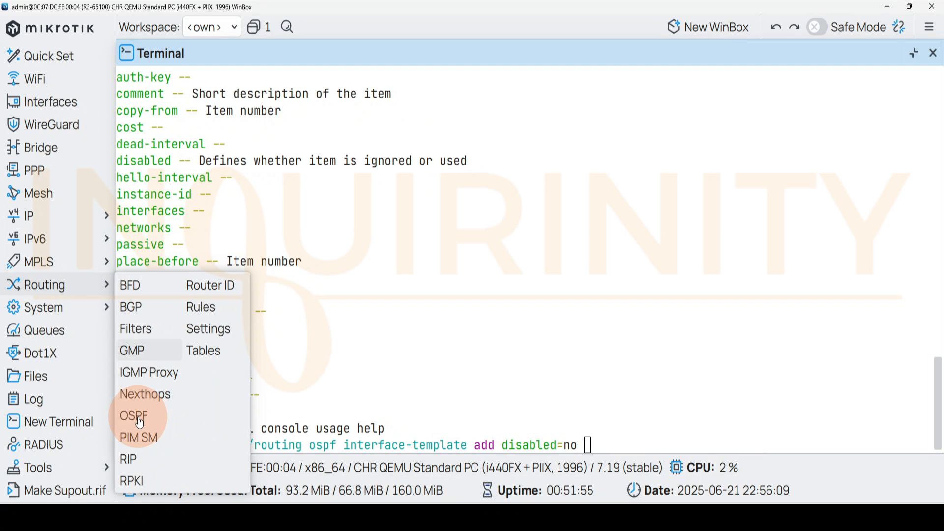
{"action": "left_click", "coordinate": [459, 444]}
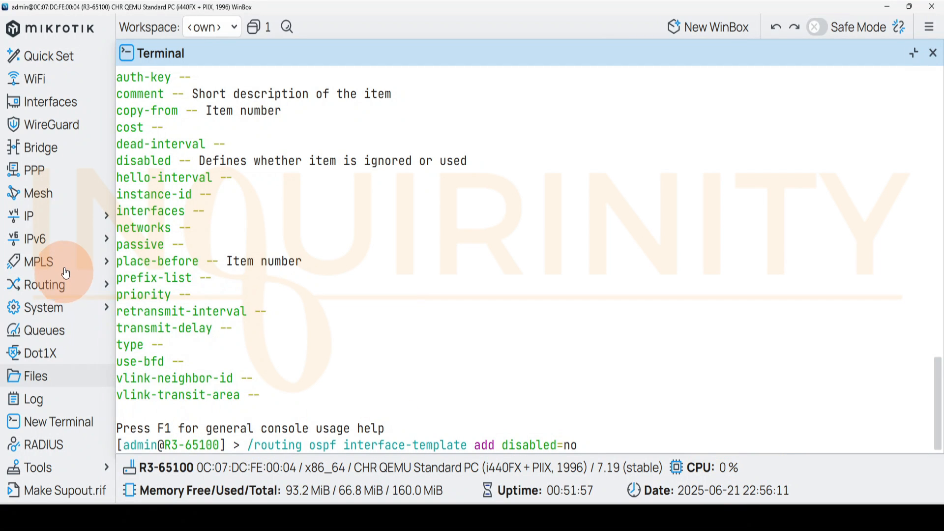
{"action": "left_click", "coordinate": [65, 283]}
{"action": "left_click", "coordinate": [68, 285]}
{"action": "left_click", "coordinate": [72, 292]}
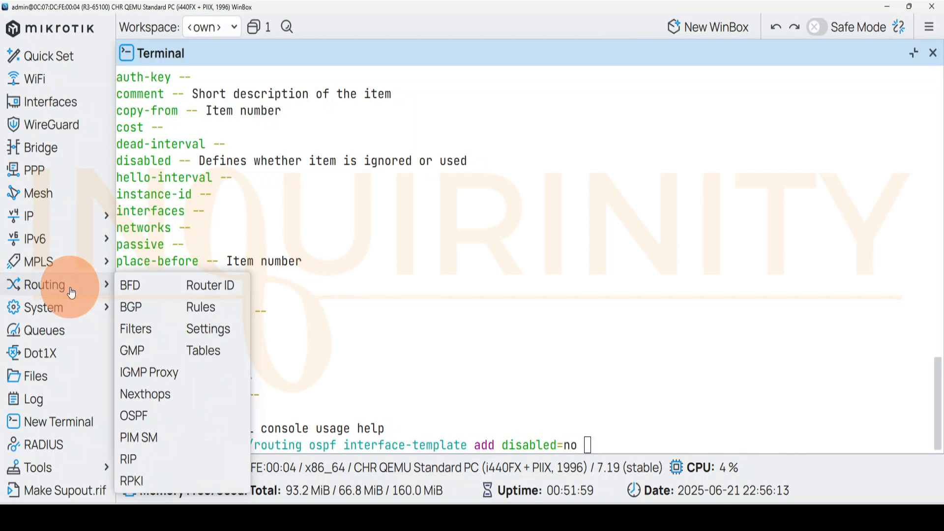
{"action": "left_click", "coordinate": [133, 415]}
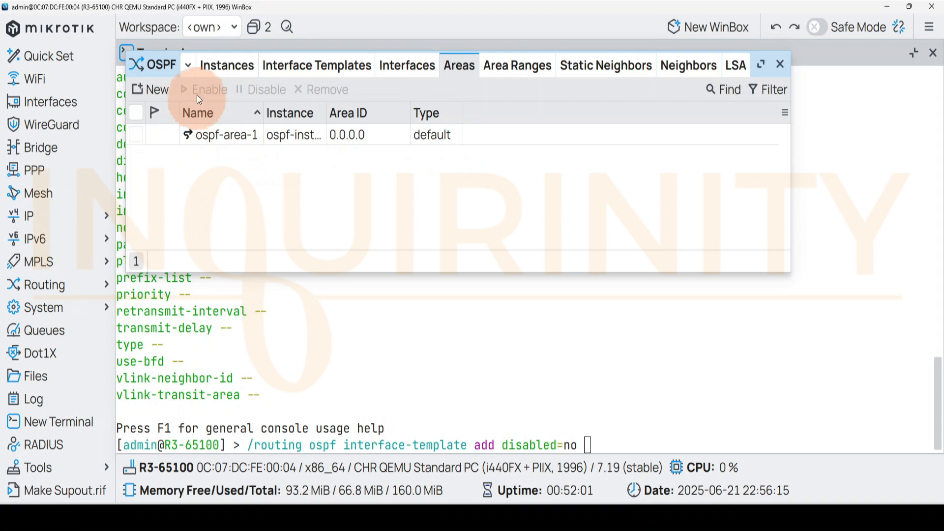
Examine ospf-instance-1 in the OSPF instances list and return to the unfinished terminal command
{"action": "left_click", "coordinate": [215, 65]}
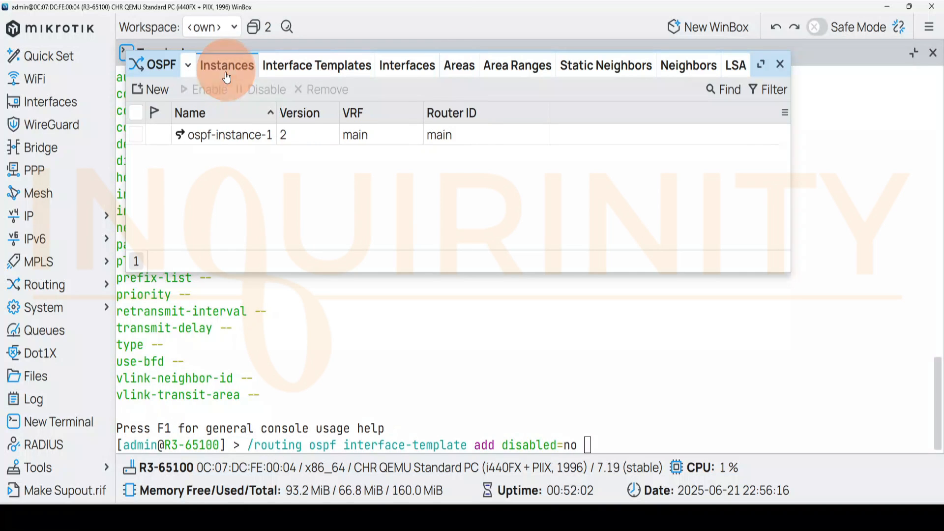
{"action": "left_click", "coordinate": [232, 139]}
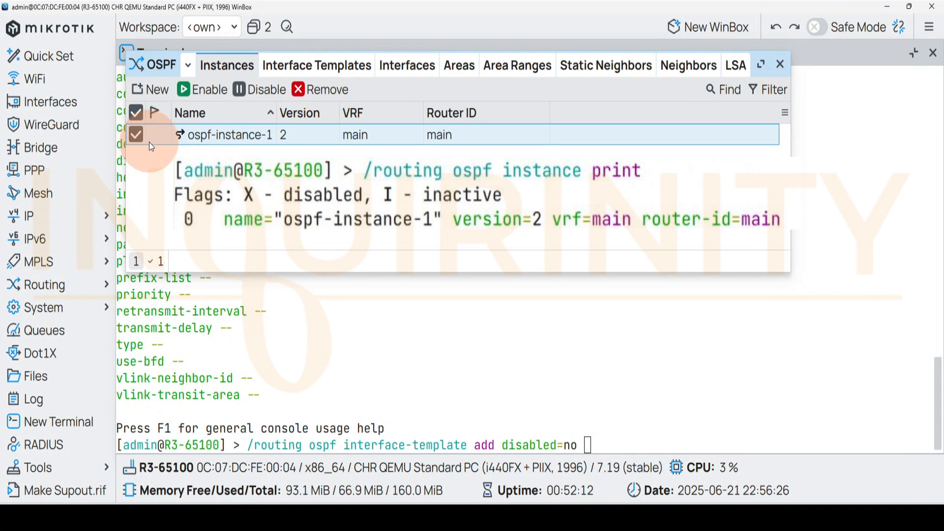
{"action": "left_click", "coordinate": [620, 444]}
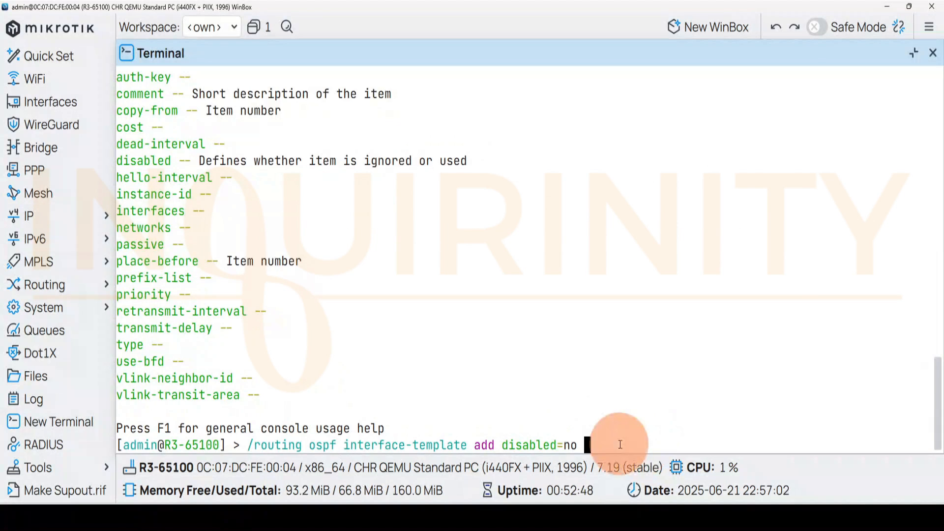
Add instance-id=0 and interfaces=lo,ether1 to the interface-template command, listing the available interface names before choosing
{"action": "type", "text": "insta"}
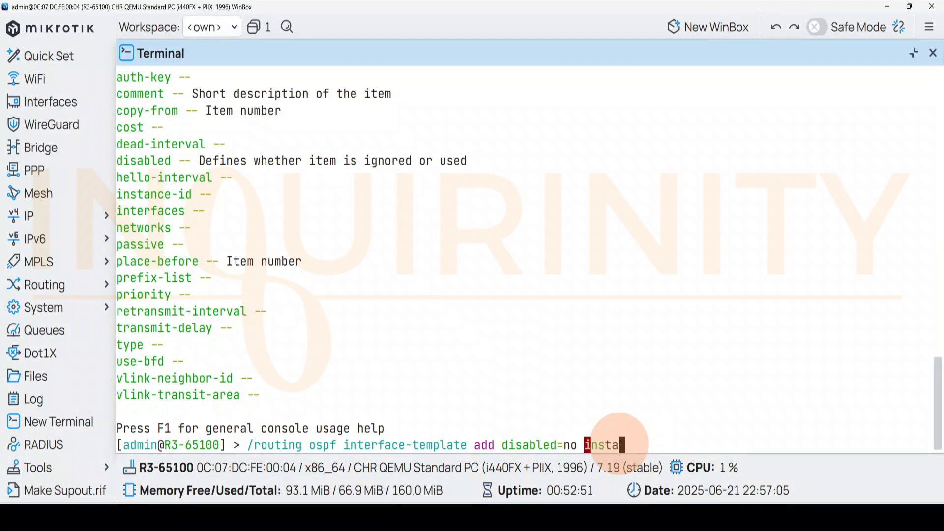
{"action": "type", "text": "nce-id"}
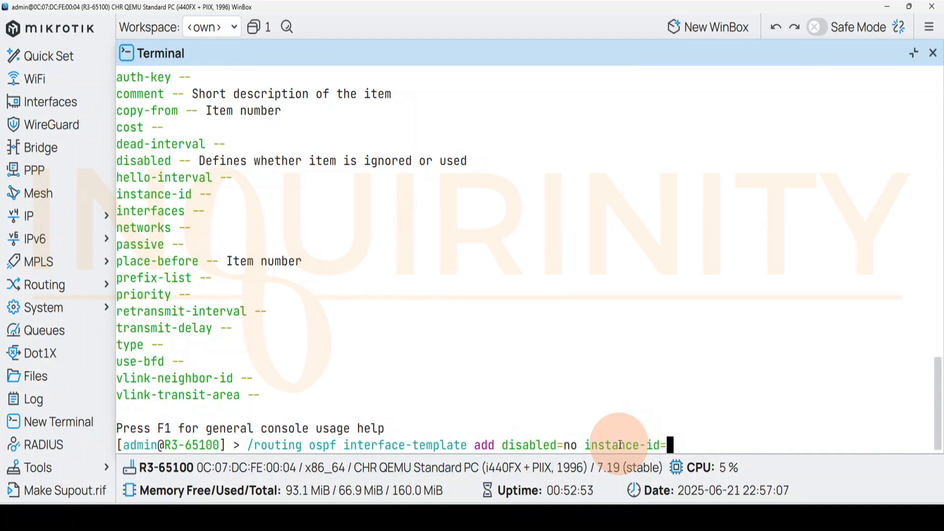
{"action": "type", "text": "=0 interfaces="}
{"action": "key", "text": "Tab"}
{"action": "key", "text": "Tab"}
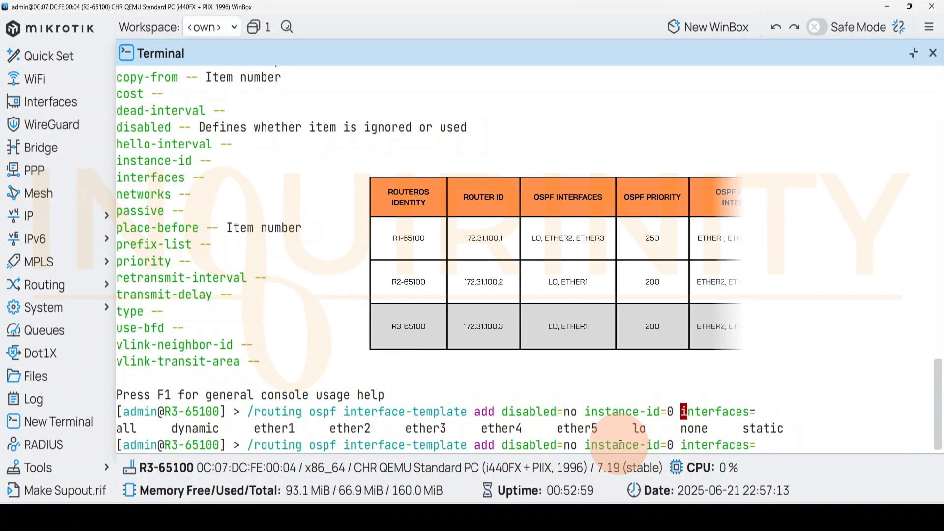
{"action": "type", "text": "lo"}
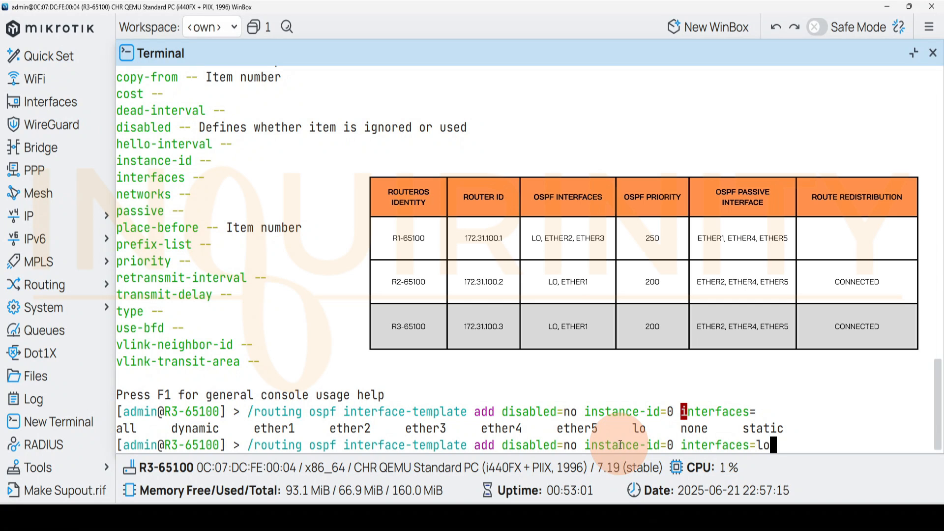
{"action": "type", "text": ",ethe"}
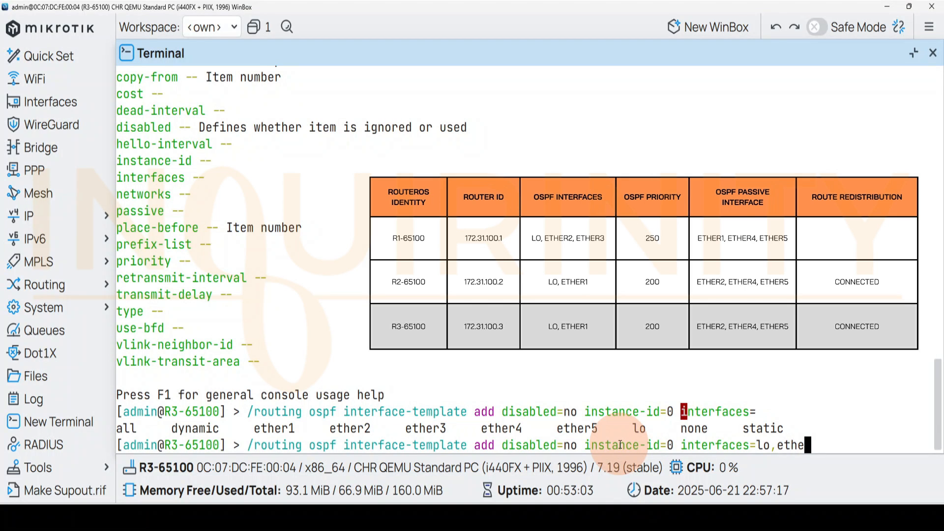
{"action": "type", "text": "r1"}
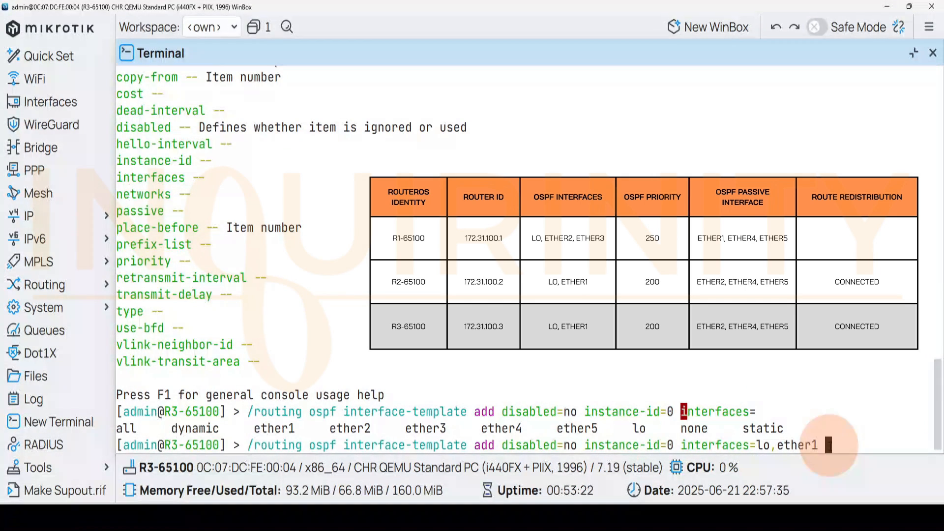
Complete the interface-template command with priority=200 and area=ospf-area-1, and run it
{"action": "type", "text": "prio"}
{"action": "key", "text": "Tab"}
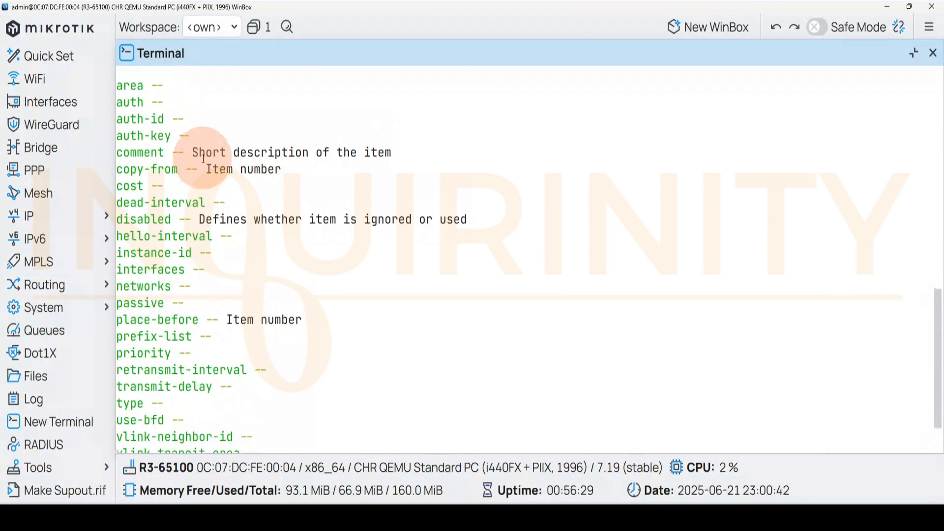
{"action": "scroll", "coordinate": [811, 429], "scroll_direction": "down", "scroll_amount": 3}
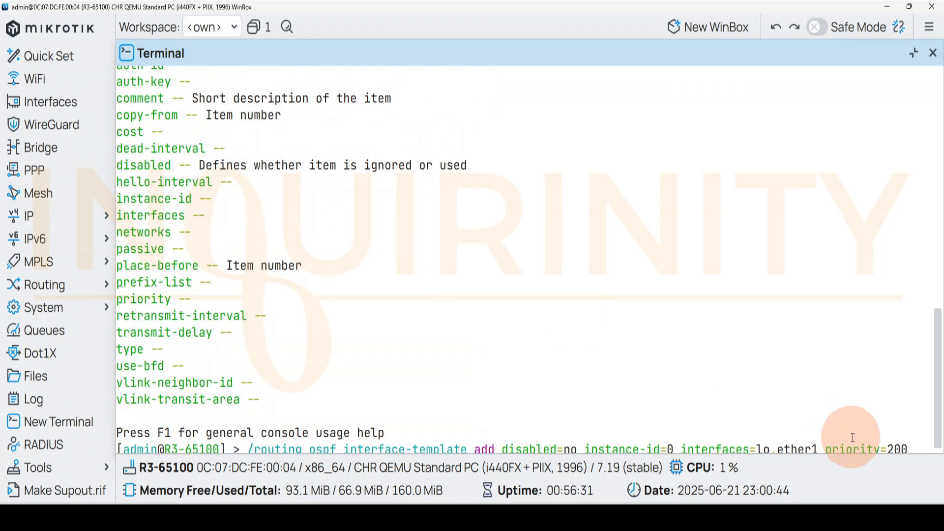
{"action": "type", "text": "rea=ospf-area-1"}
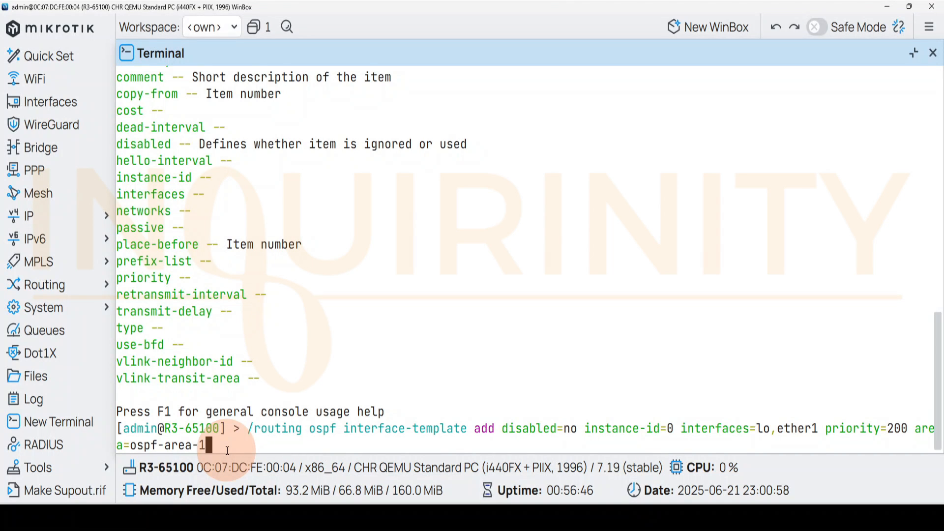
{"action": "key", "text": "Return"}
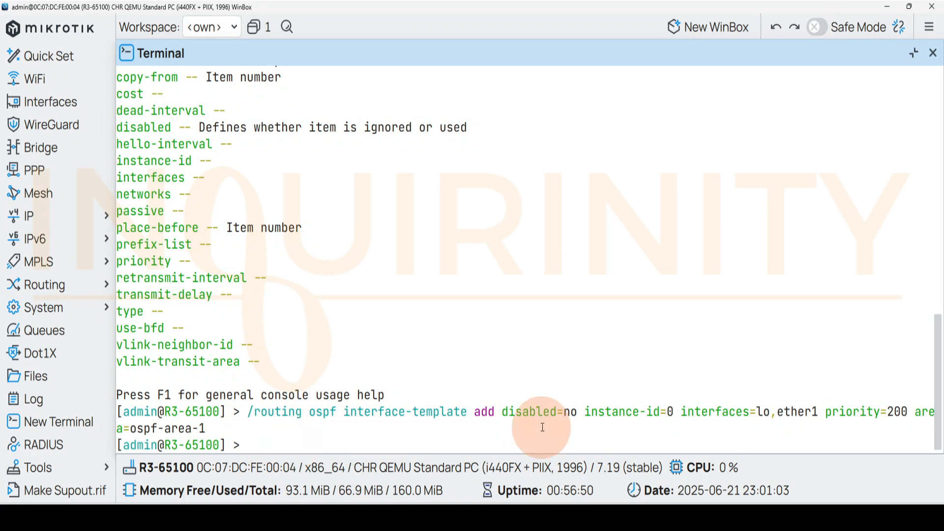
View R3's interface templates in the OSPF window and print them in the terminal with /routing ospf interface-template print
{"action": "left_click", "coordinate": [48, 287]}
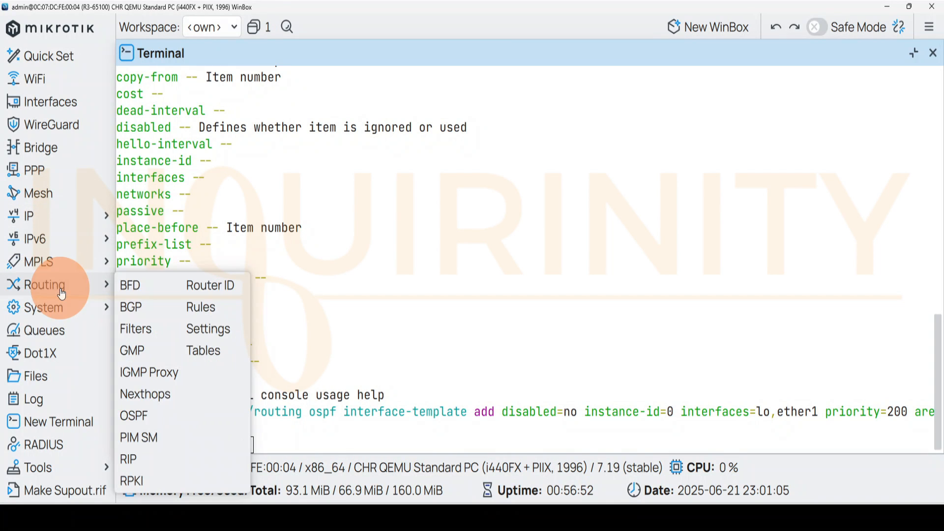
{"action": "left_click", "coordinate": [142, 416]}
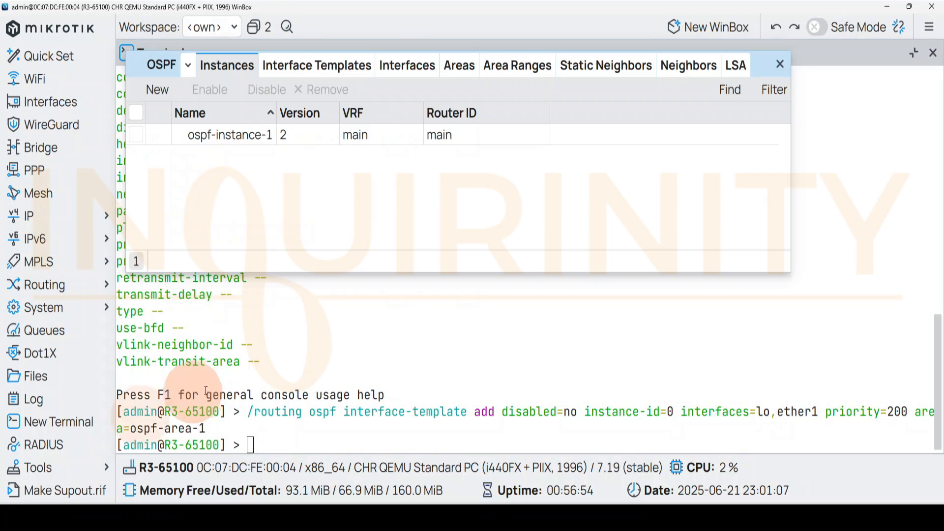
{"action": "left_click", "coordinate": [315, 65]}
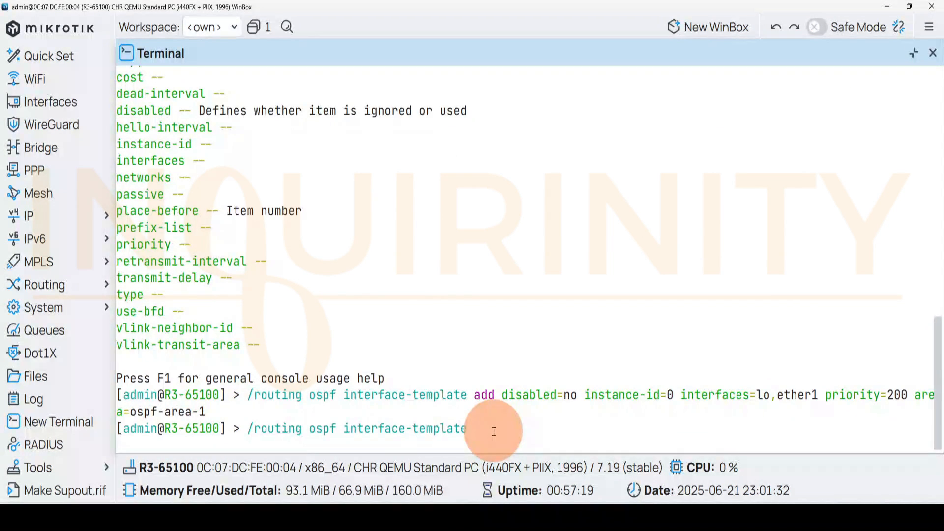
{"action": "type", "text": "nt"}
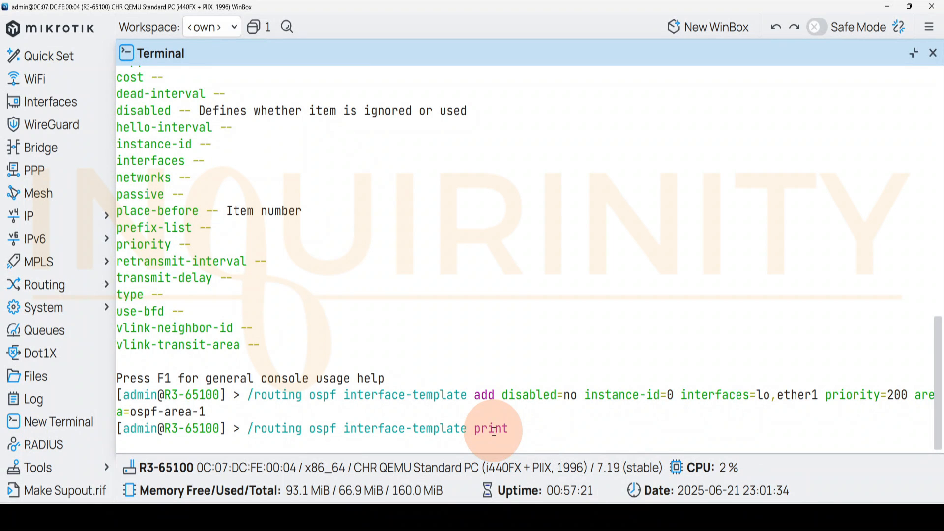
{"action": "key", "text": "Return"}
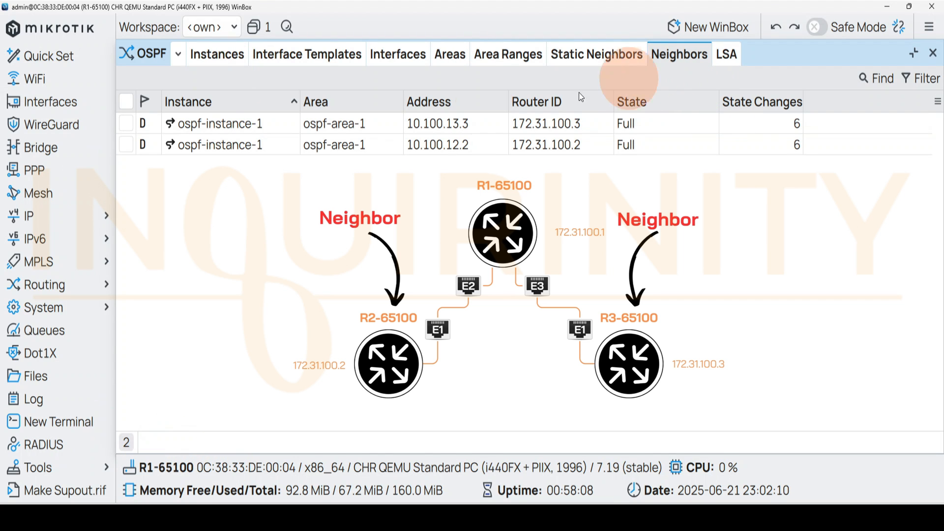
On R1, check the OSPF neighbor with router ID 172.31.100.3 and the 172.31.100.3/32 entry in the IP route list
{"action": "left_click", "coordinate": [459, 123]}
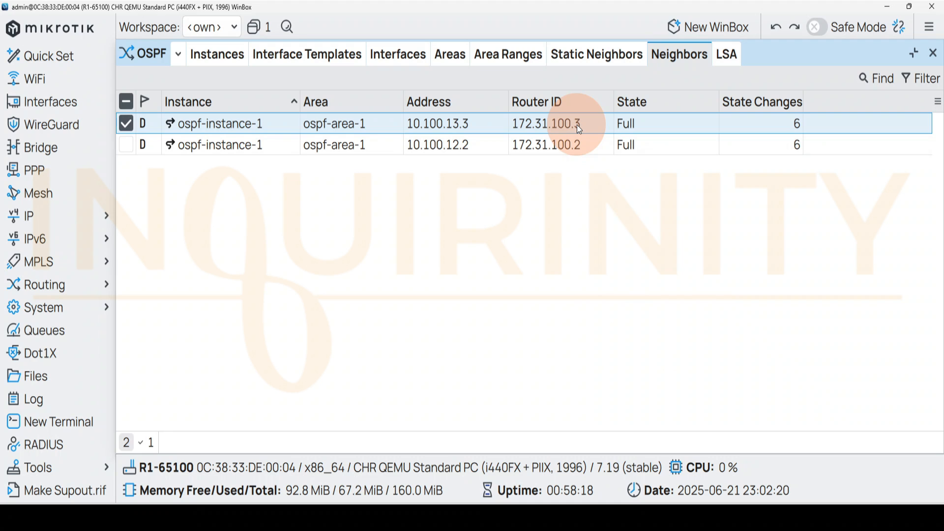
{"action": "left_click", "coordinate": [74, 226]}
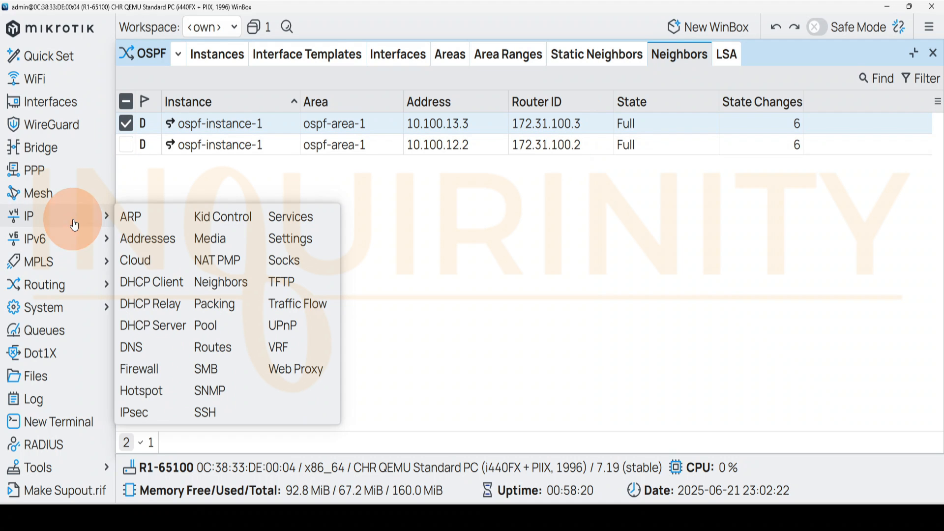
{"action": "left_click", "coordinate": [210, 348]}
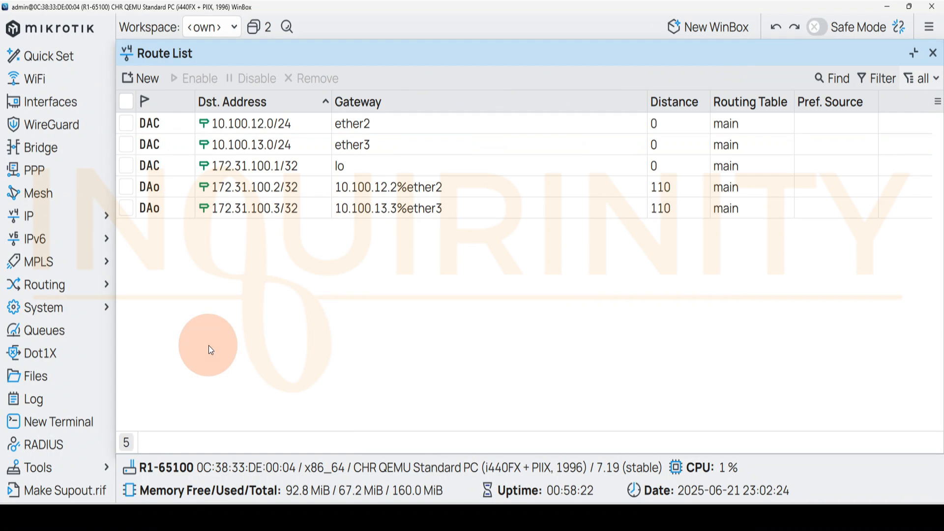
{"action": "left_click", "coordinate": [282, 208]}
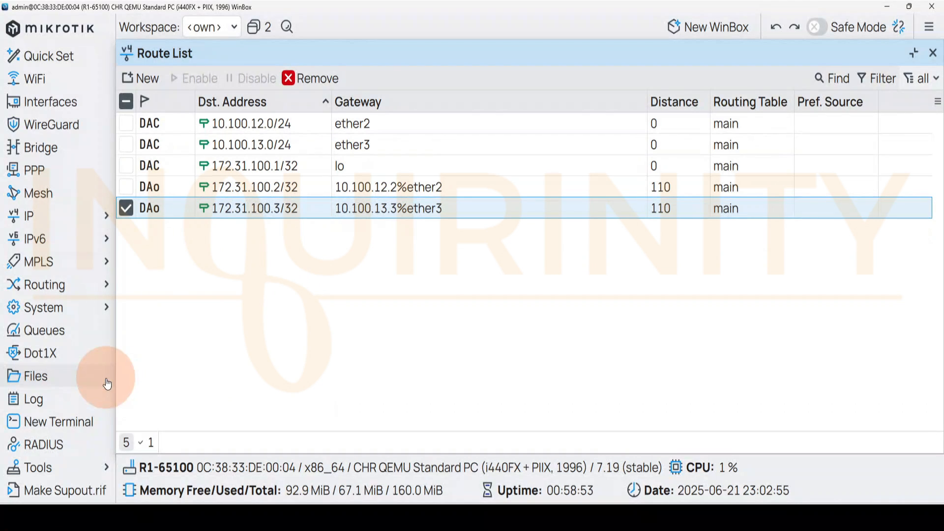
Ping R3's loopback address 172.31.100.3 from R1 with the Ping tool
{"action": "left_click", "coordinate": [54, 468]}
{"action": "left_click", "coordinate": [147, 488]}
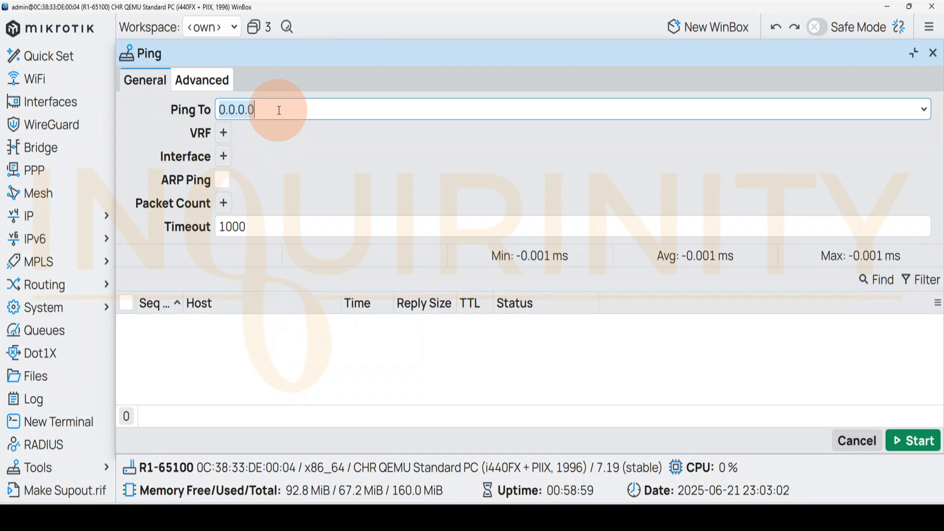
{"action": "type", "text": "172.31.100.3"}
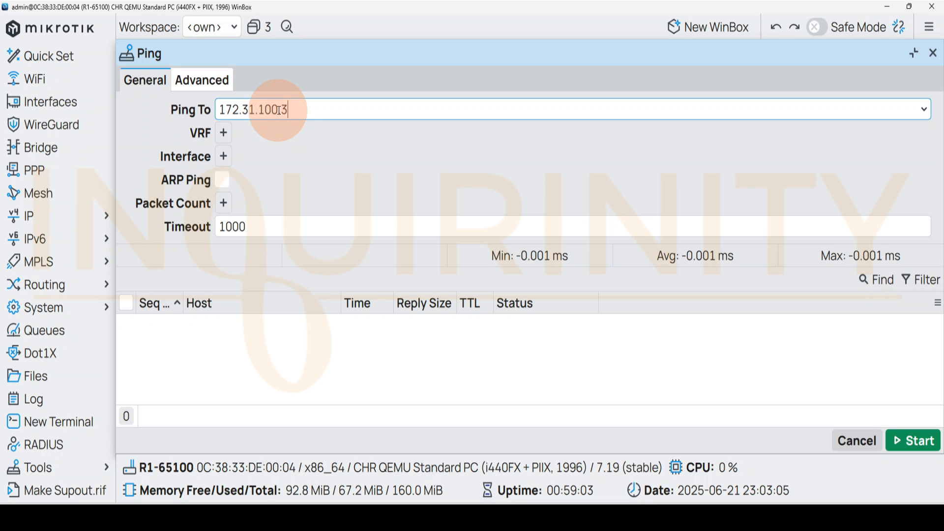
{"action": "left_click", "coordinate": [912, 438]}
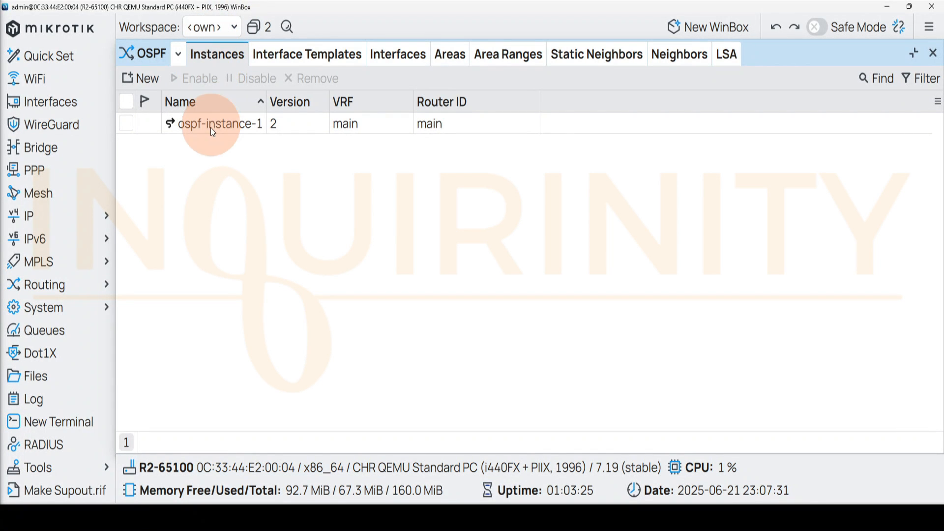
On R2, enable redistribution of connected routes in ospf-instance-1 and save the instance
{"action": "left_click", "coordinate": [236, 130]}
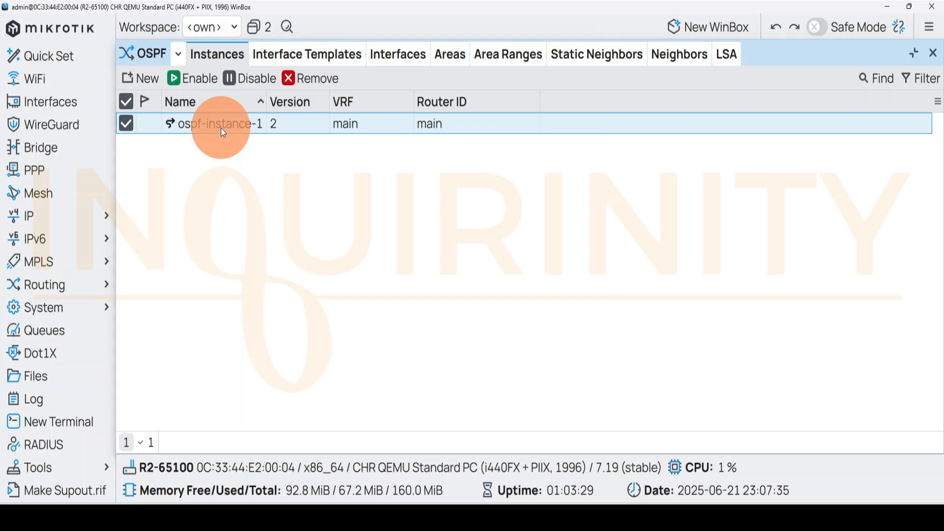
{"action": "double_click", "coordinate": [220, 128]}
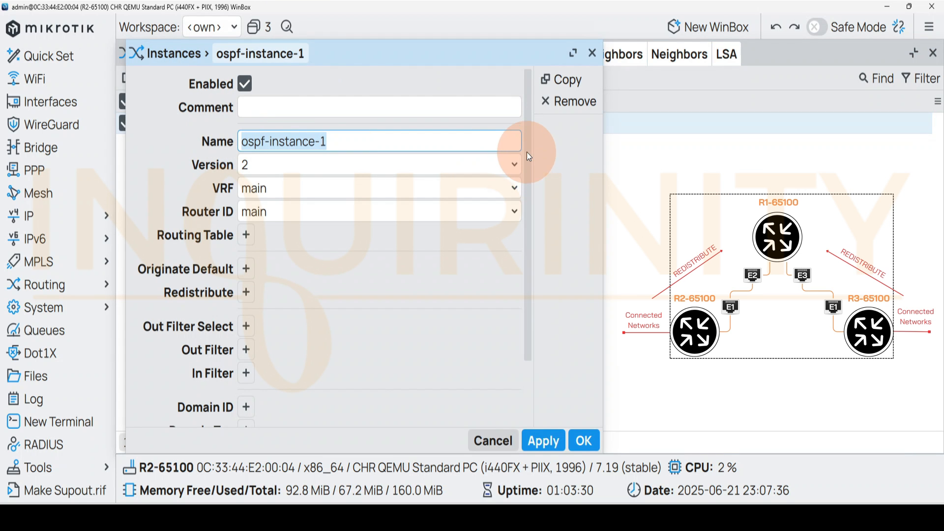
{"action": "scroll", "coordinate": [529, 216], "scroll_direction": "down", "scroll_amount": 3}
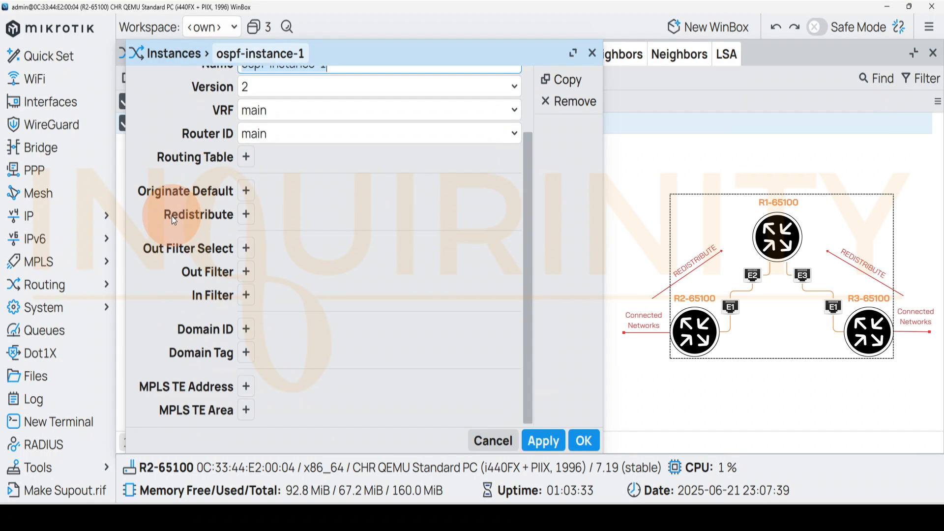
{"action": "left_click", "coordinate": [247, 216]}
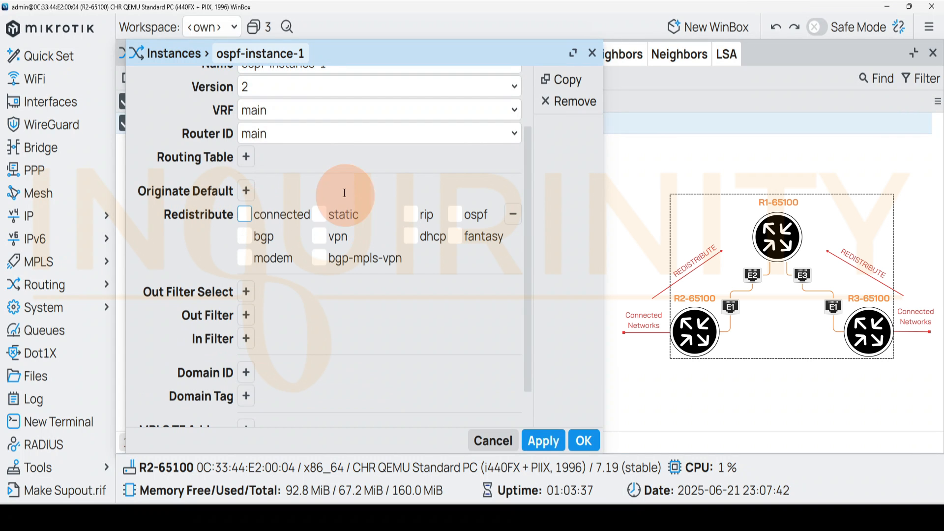
{"action": "left_click", "coordinate": [244, 215]}
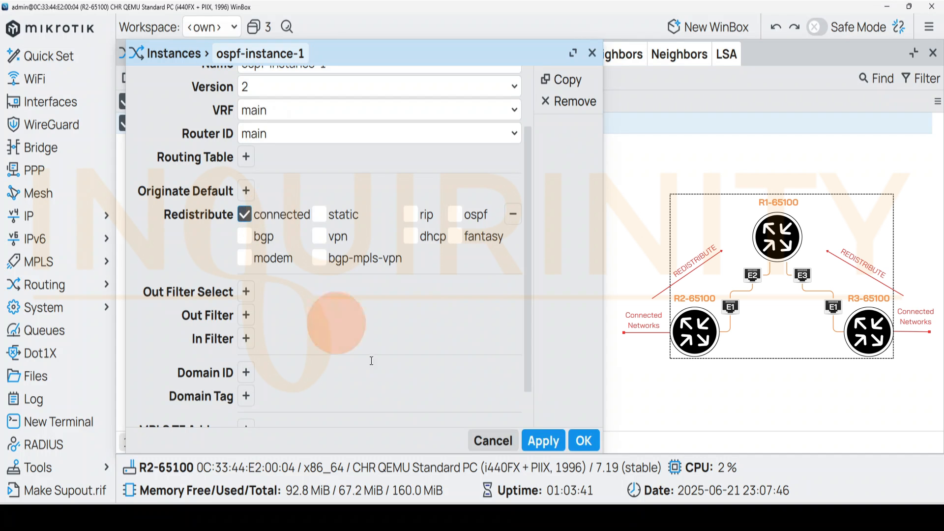
{"action": "left_click", "coordinate": [582, 439]}
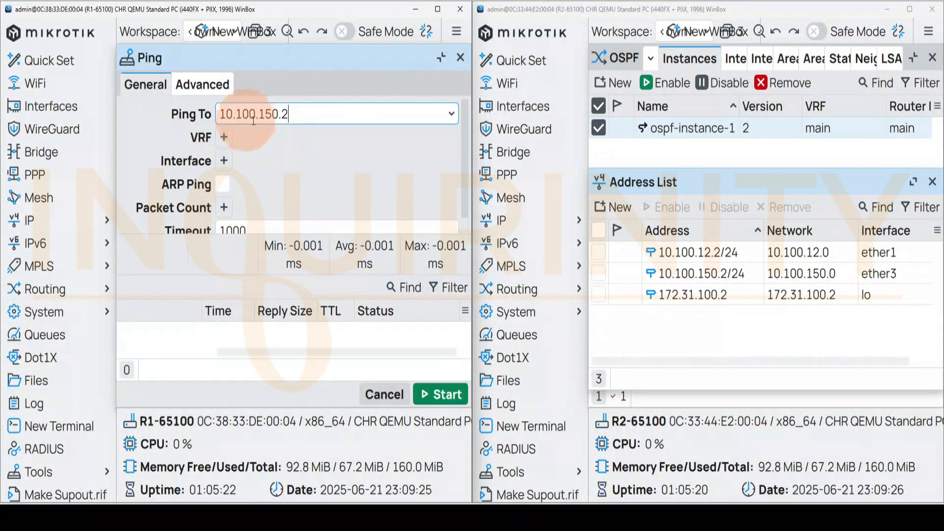
Ping R2's ether3 address 10.100.150.2 from R1
{"action": "left_click", "coordinate": [439, 395]}
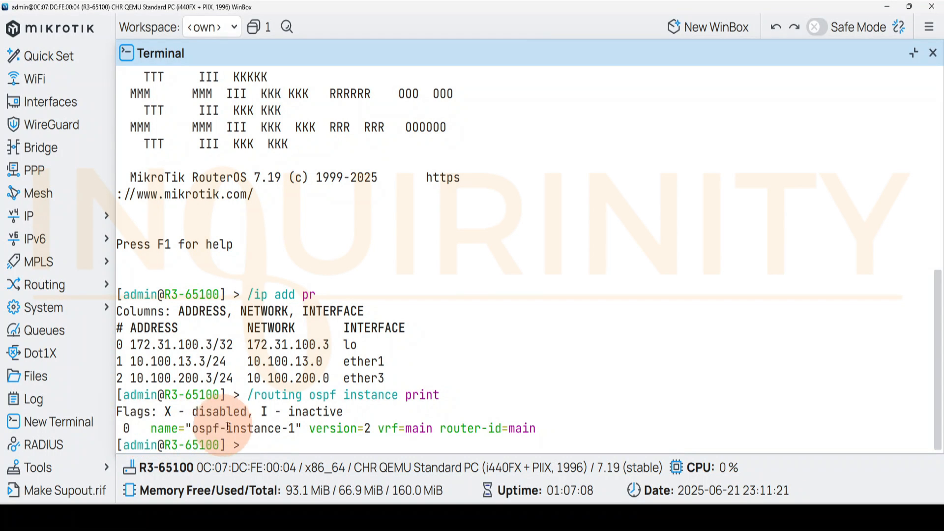
In R3's terminal, set OSPF instance 0 to redistribute connected routes, listing the available commands, properties and redistribute options along the way
{"action": "type", "text": "/routing ospf instance"}
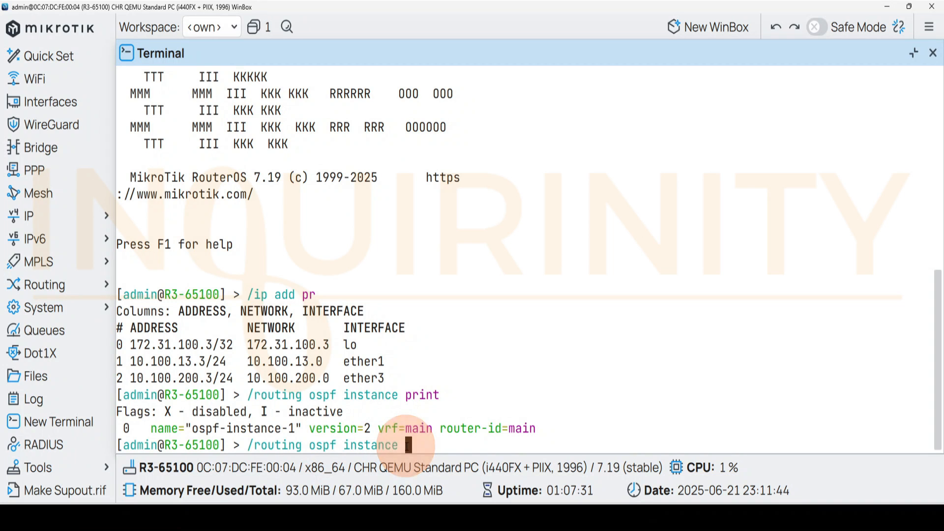
{"action": "key", "text": "question"}
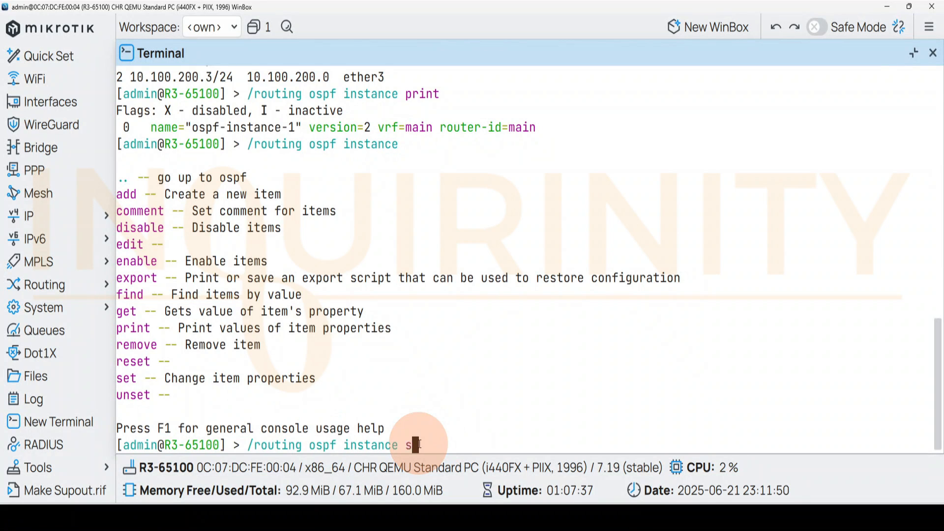
{"action": "type", "text": "set"}
{"action": "key", "text": "question"}
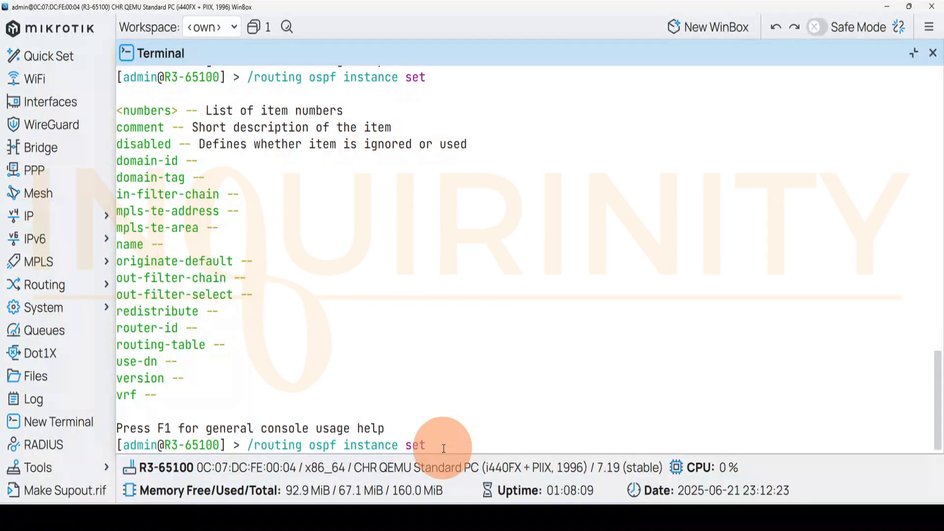
{"action": "type", "text": "0"}
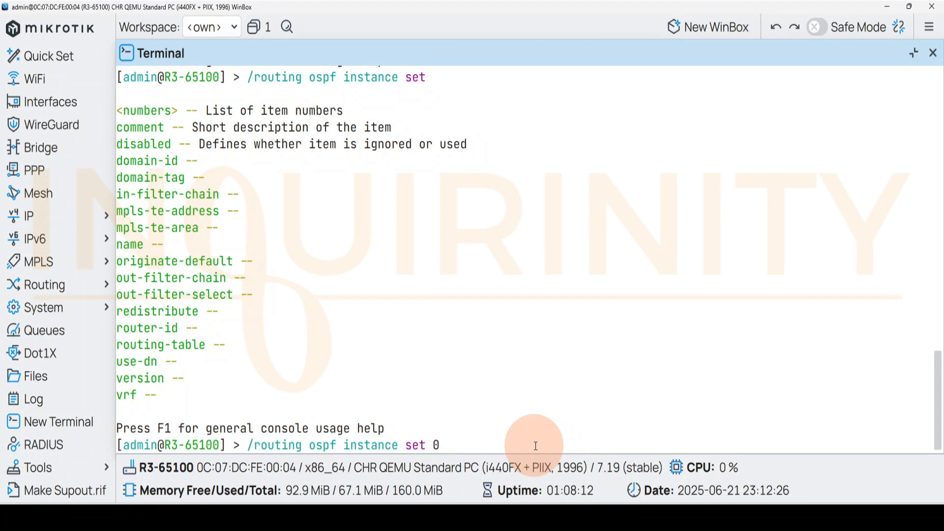
{"action": "type", "text": " redistribute="}
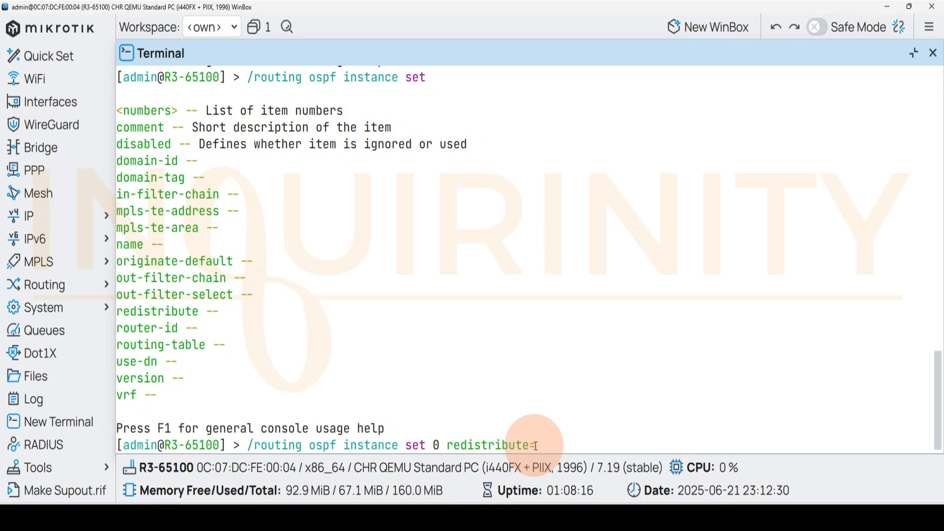
{"action": "key", "text": "Tab"}
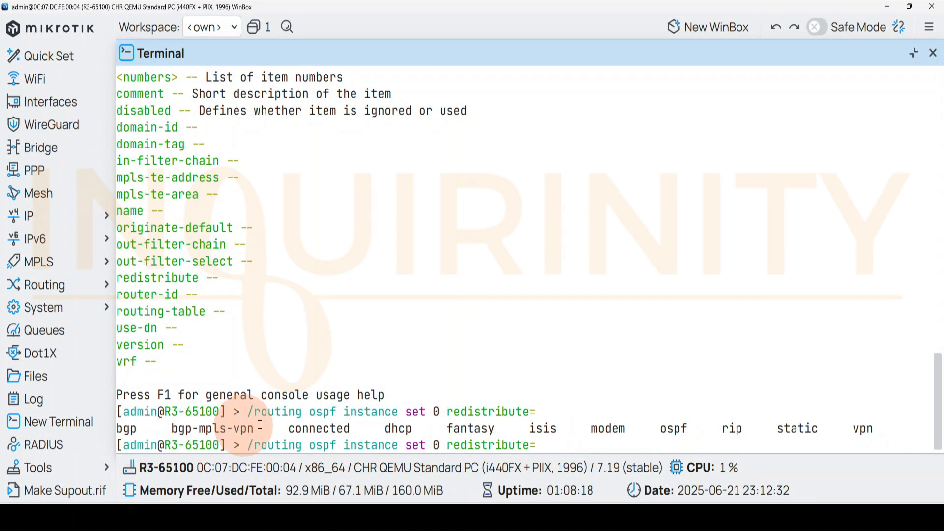
{"action": "type", "text": "connected"}
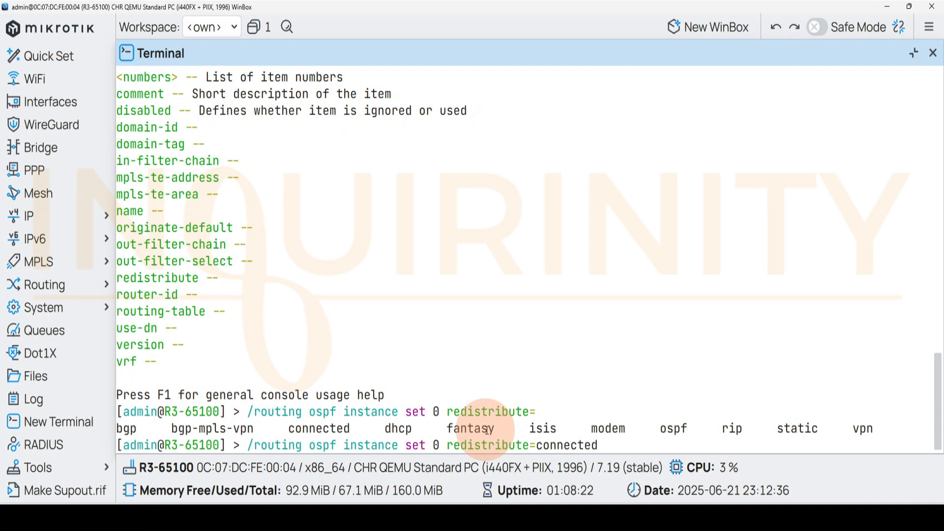
{"action": "key", "text": "Return"}
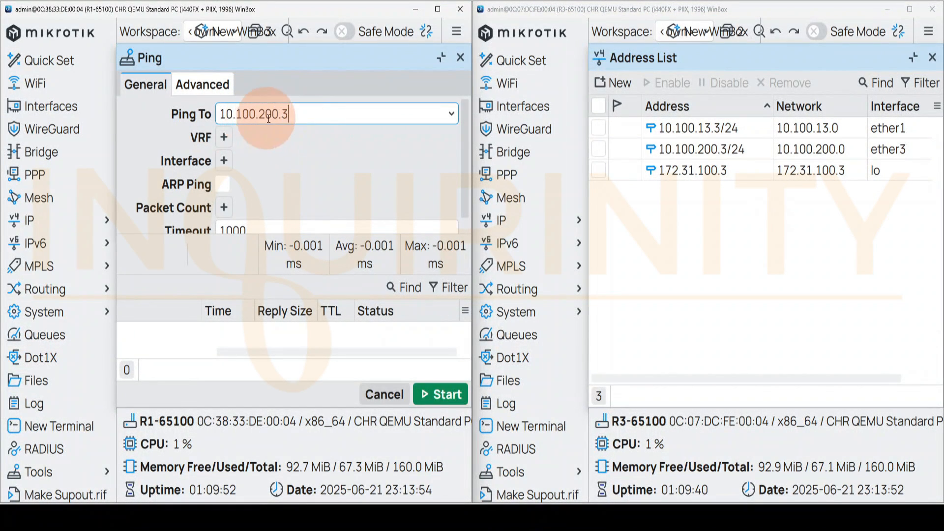
Ping R3's ether3 address 10.100.200.3 from R1
{"action": "left_click", "coordinate": [446, 396]}
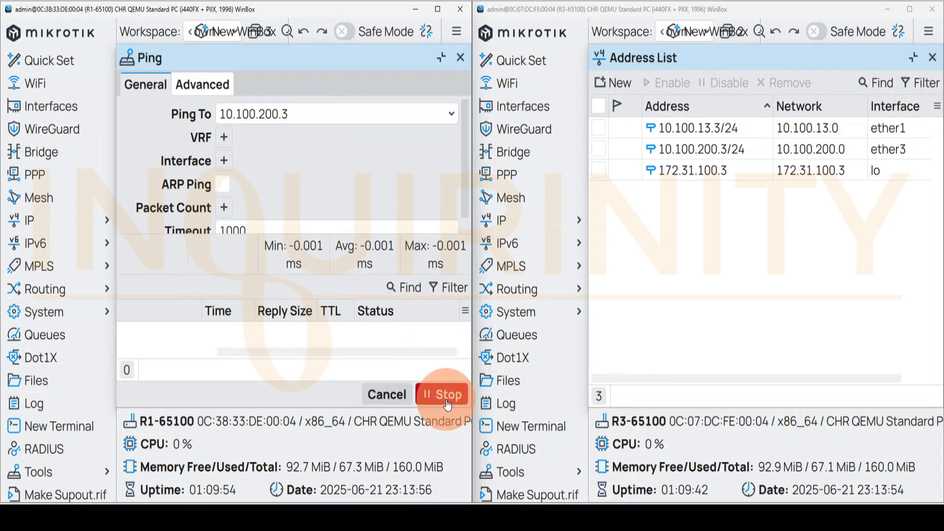